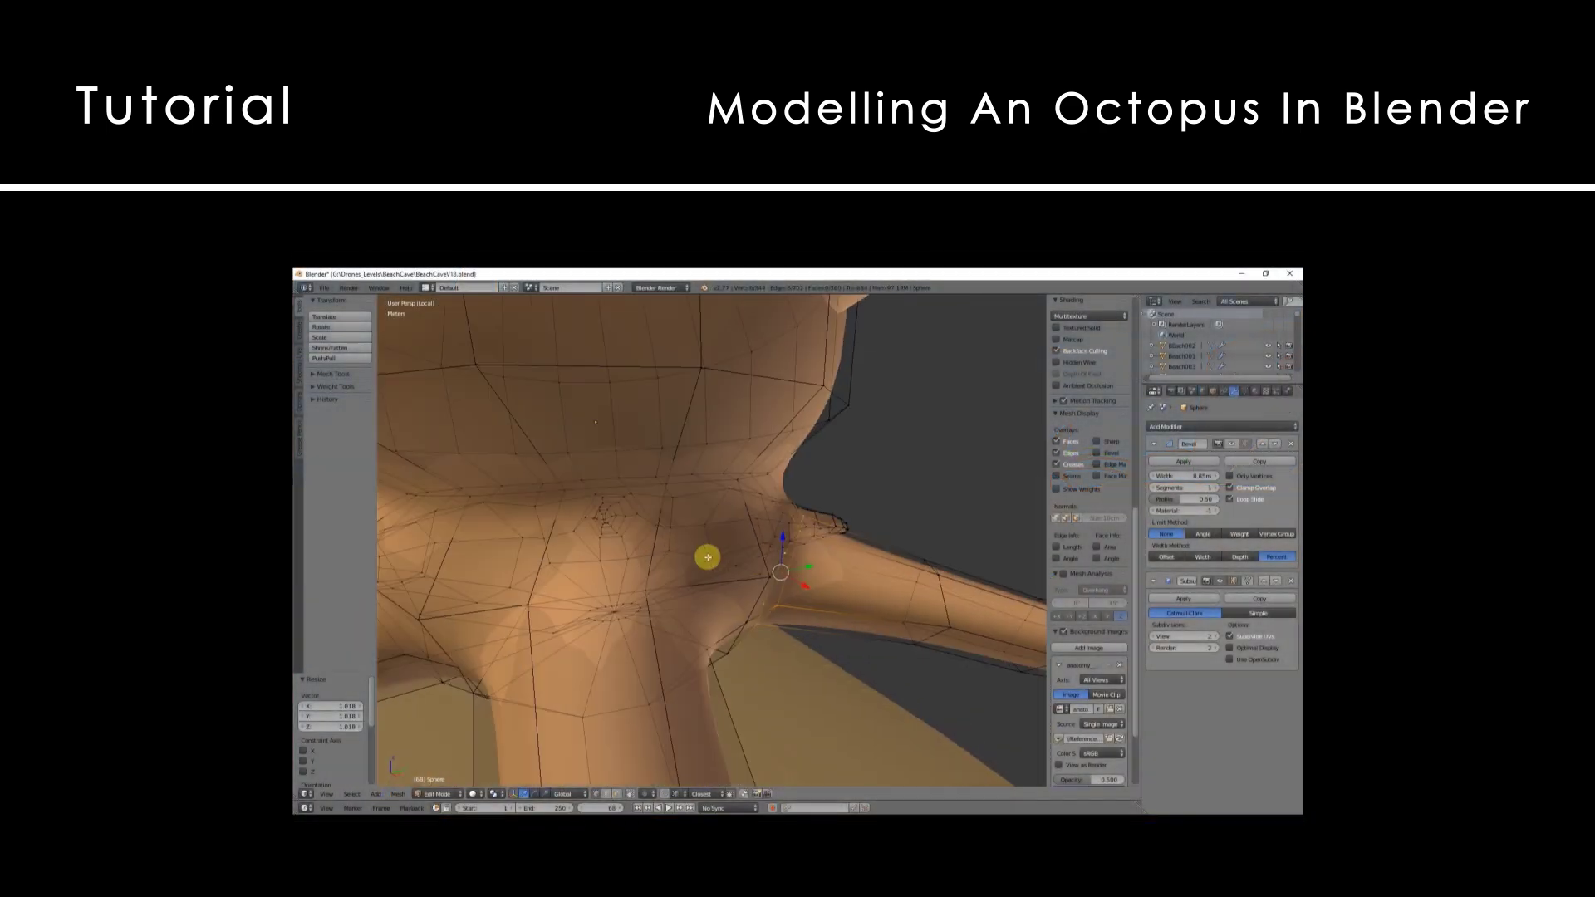
middle_drag(563, 702, 769, 569)
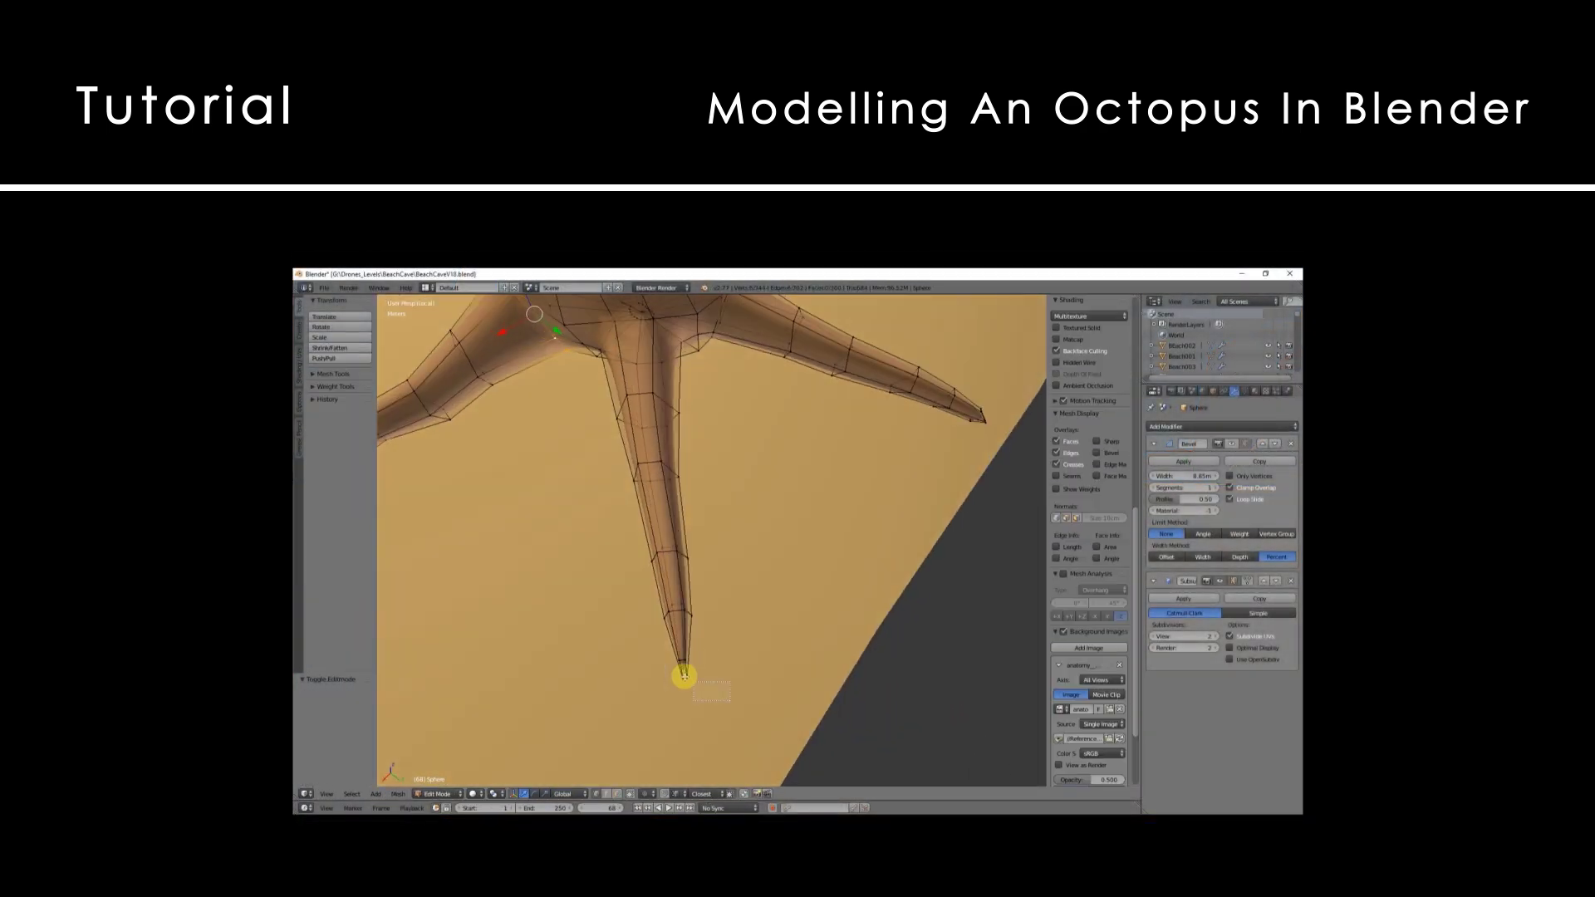
key(g)
key(y)
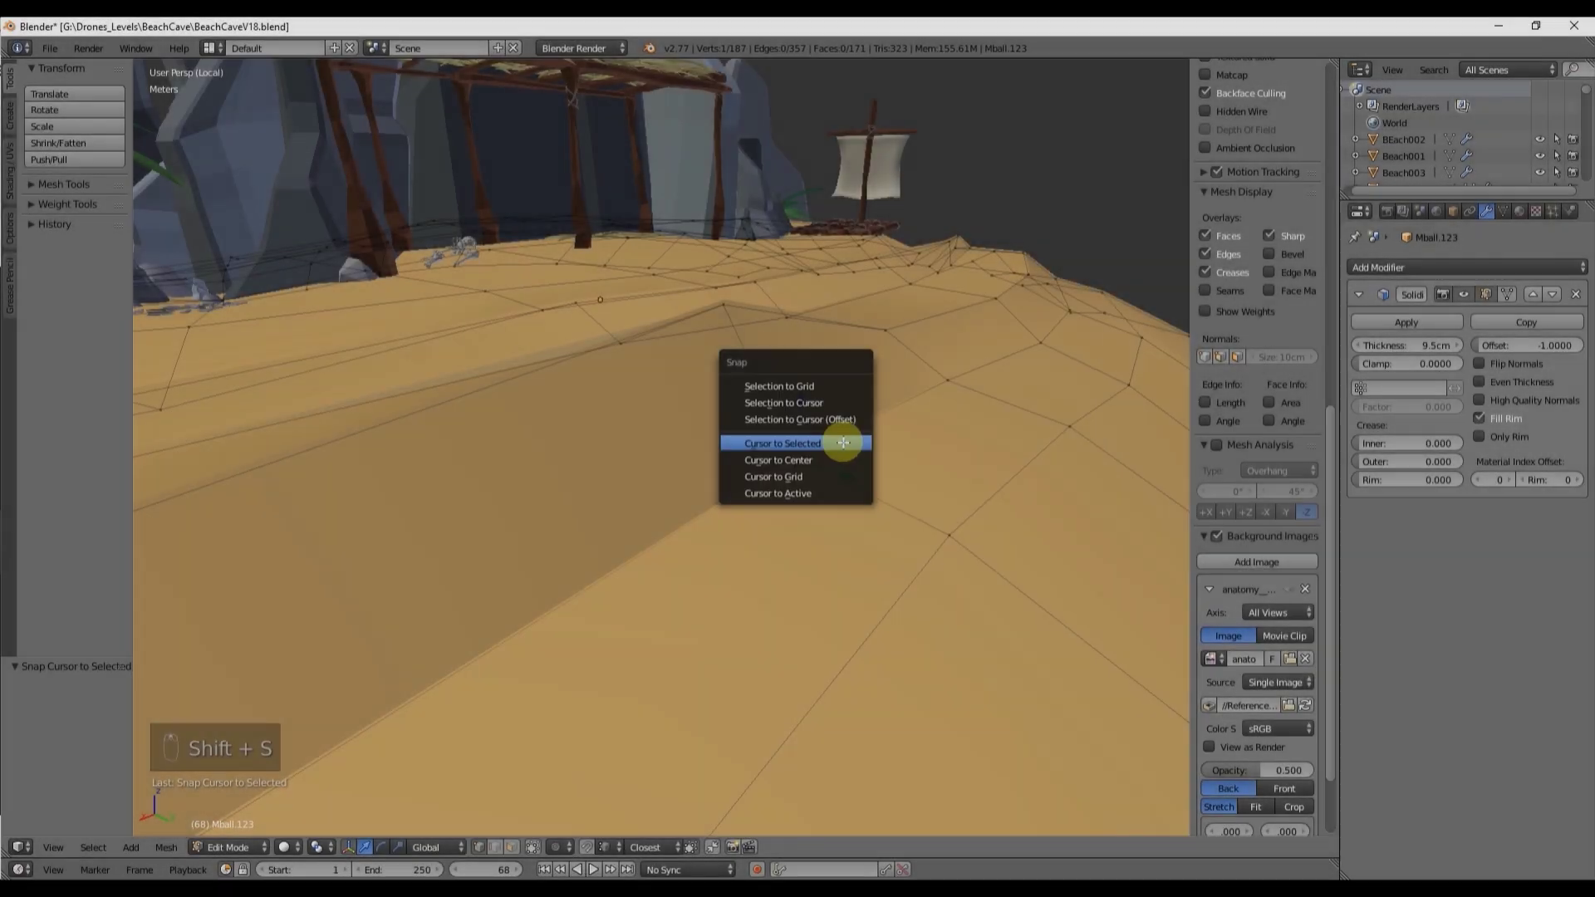
Step: Snap the 3D cursor to the selected point on the sand and add a UV sphere there
click(844, 441)
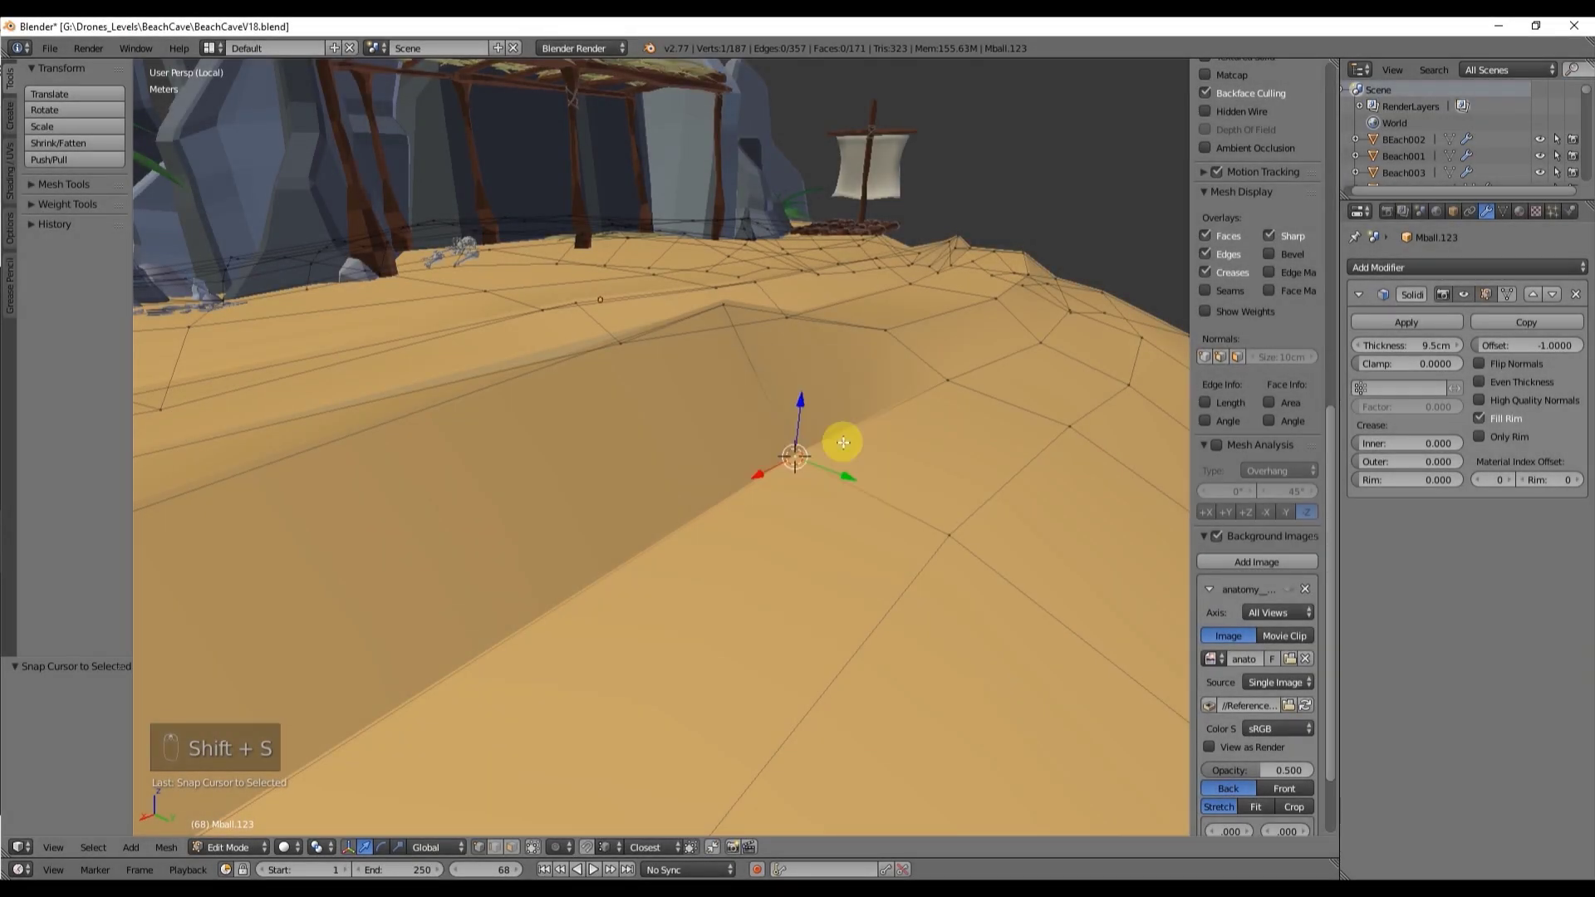
key(Tab)
key(shift+a)
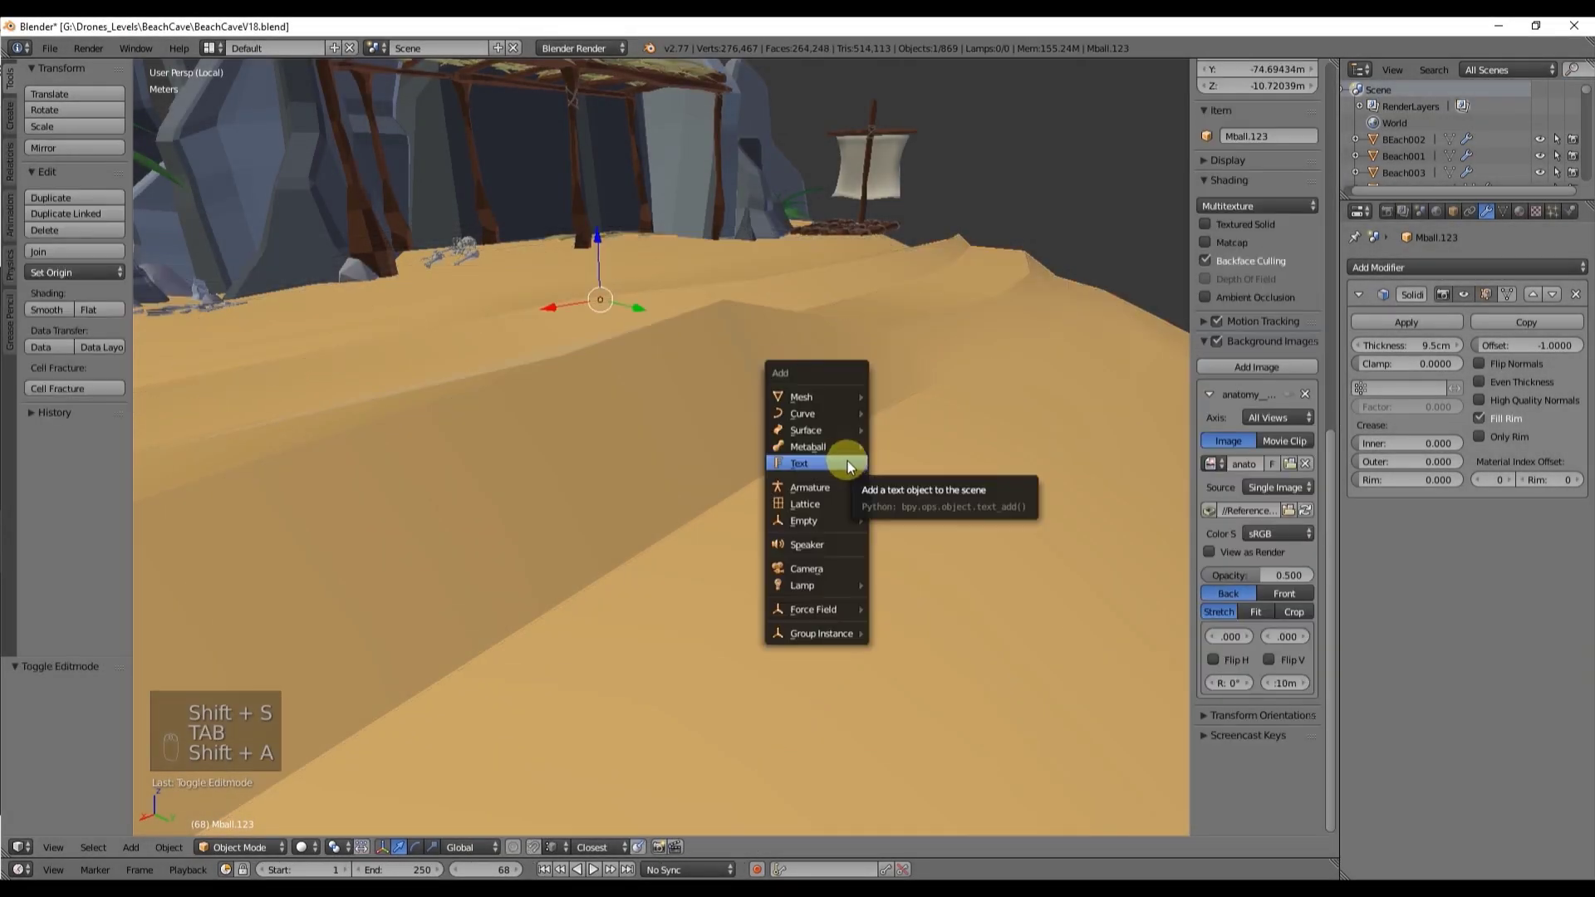
mouse_move(854, 412)
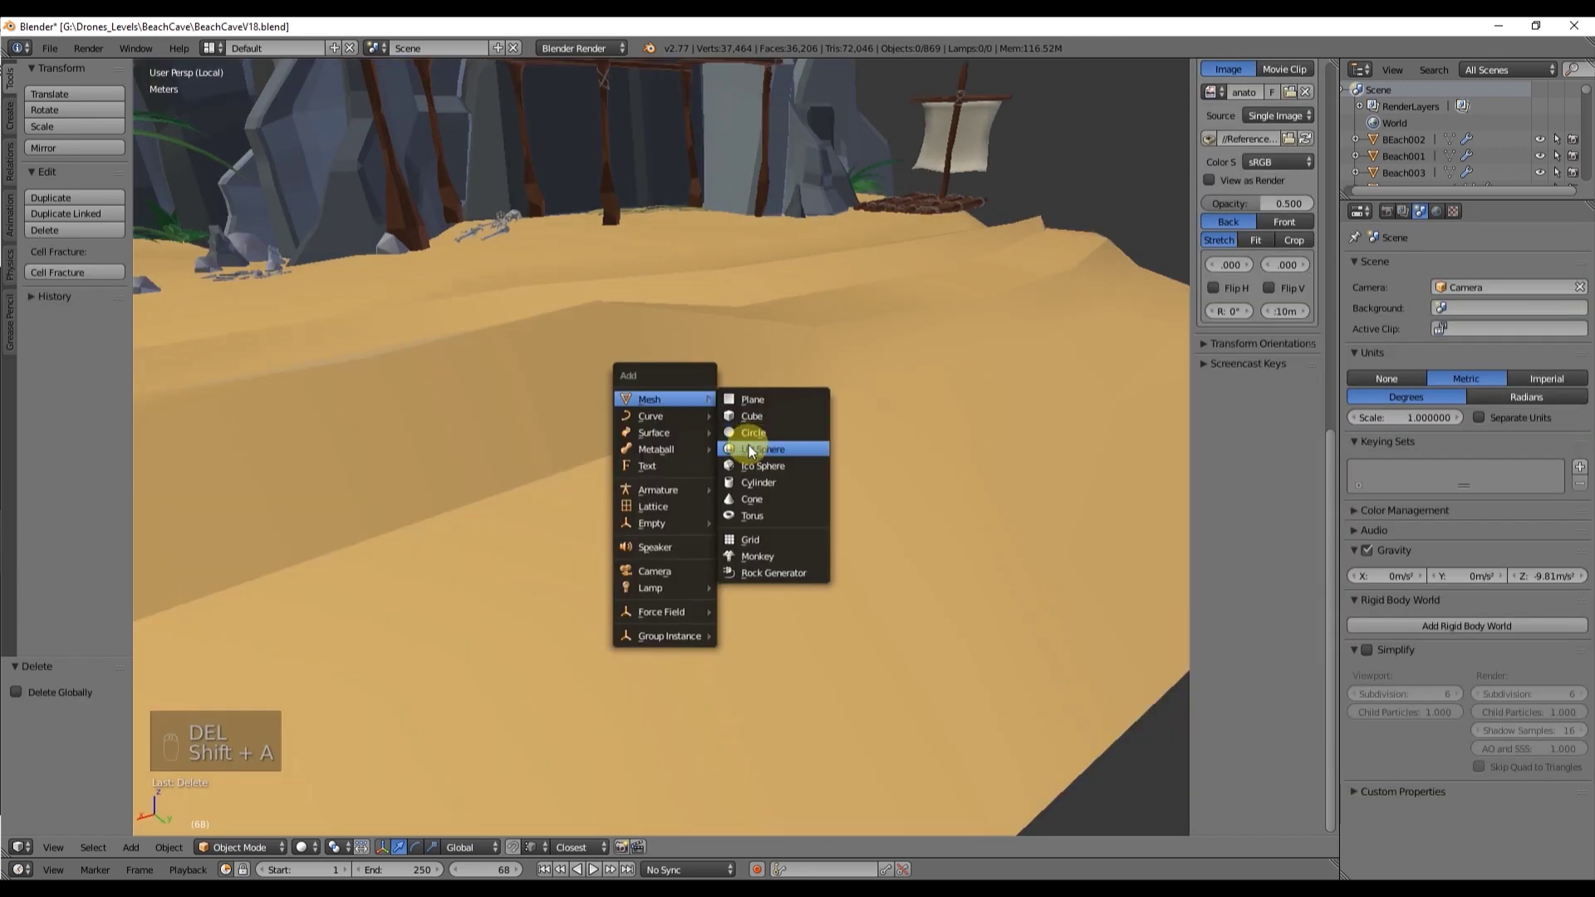
click(749, 445)
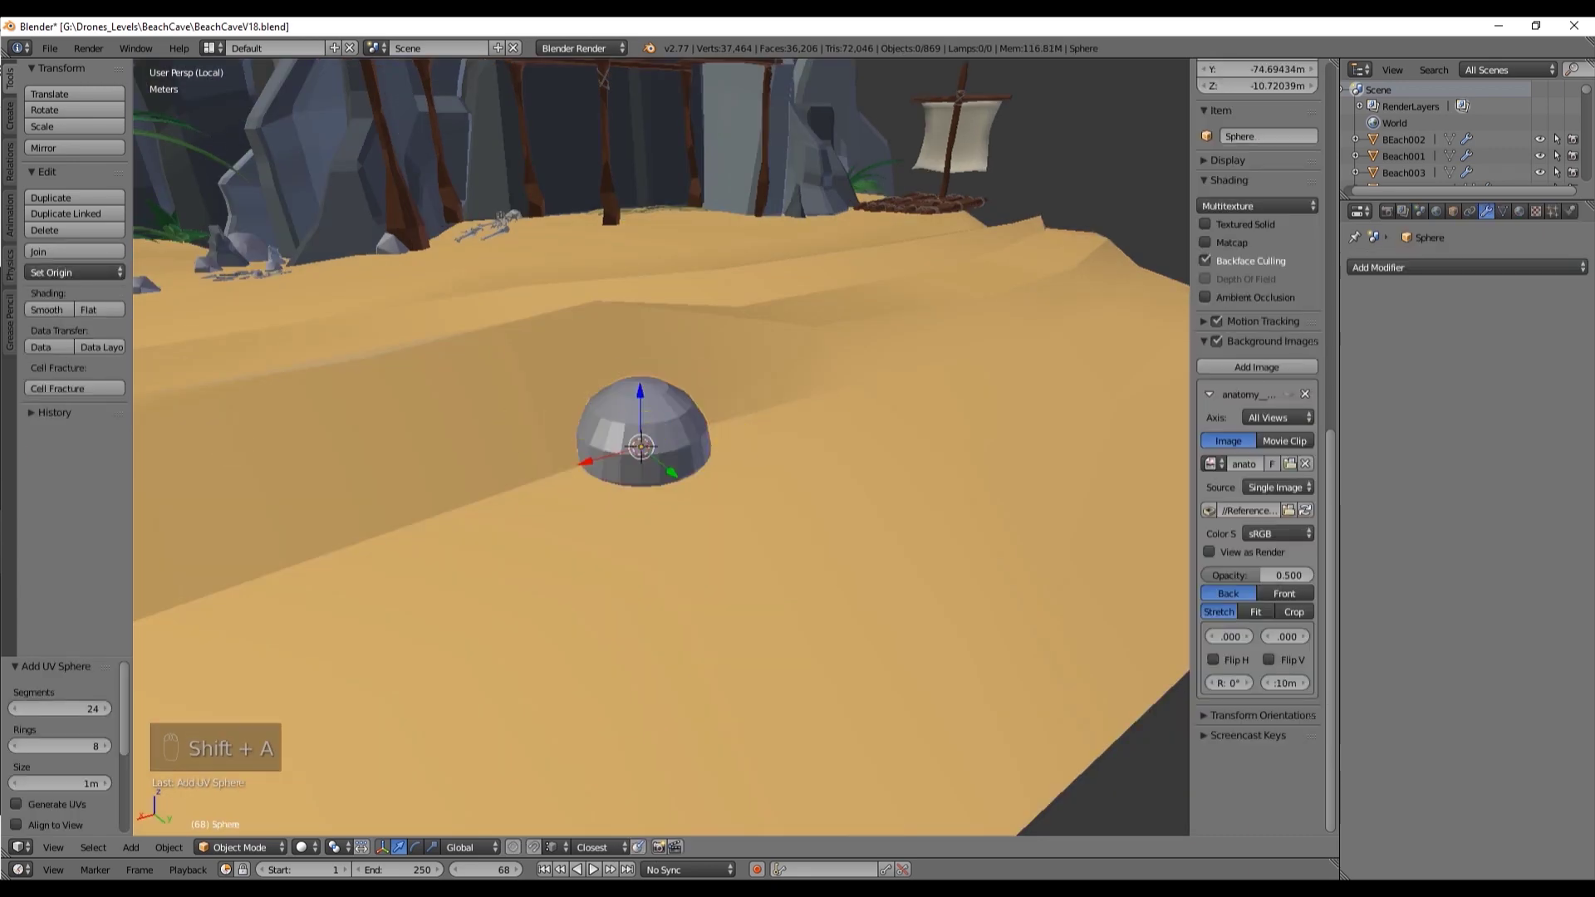
Step: Set the sphere to 18 segments and raise it about 96 cm along Z
click(63, 708)
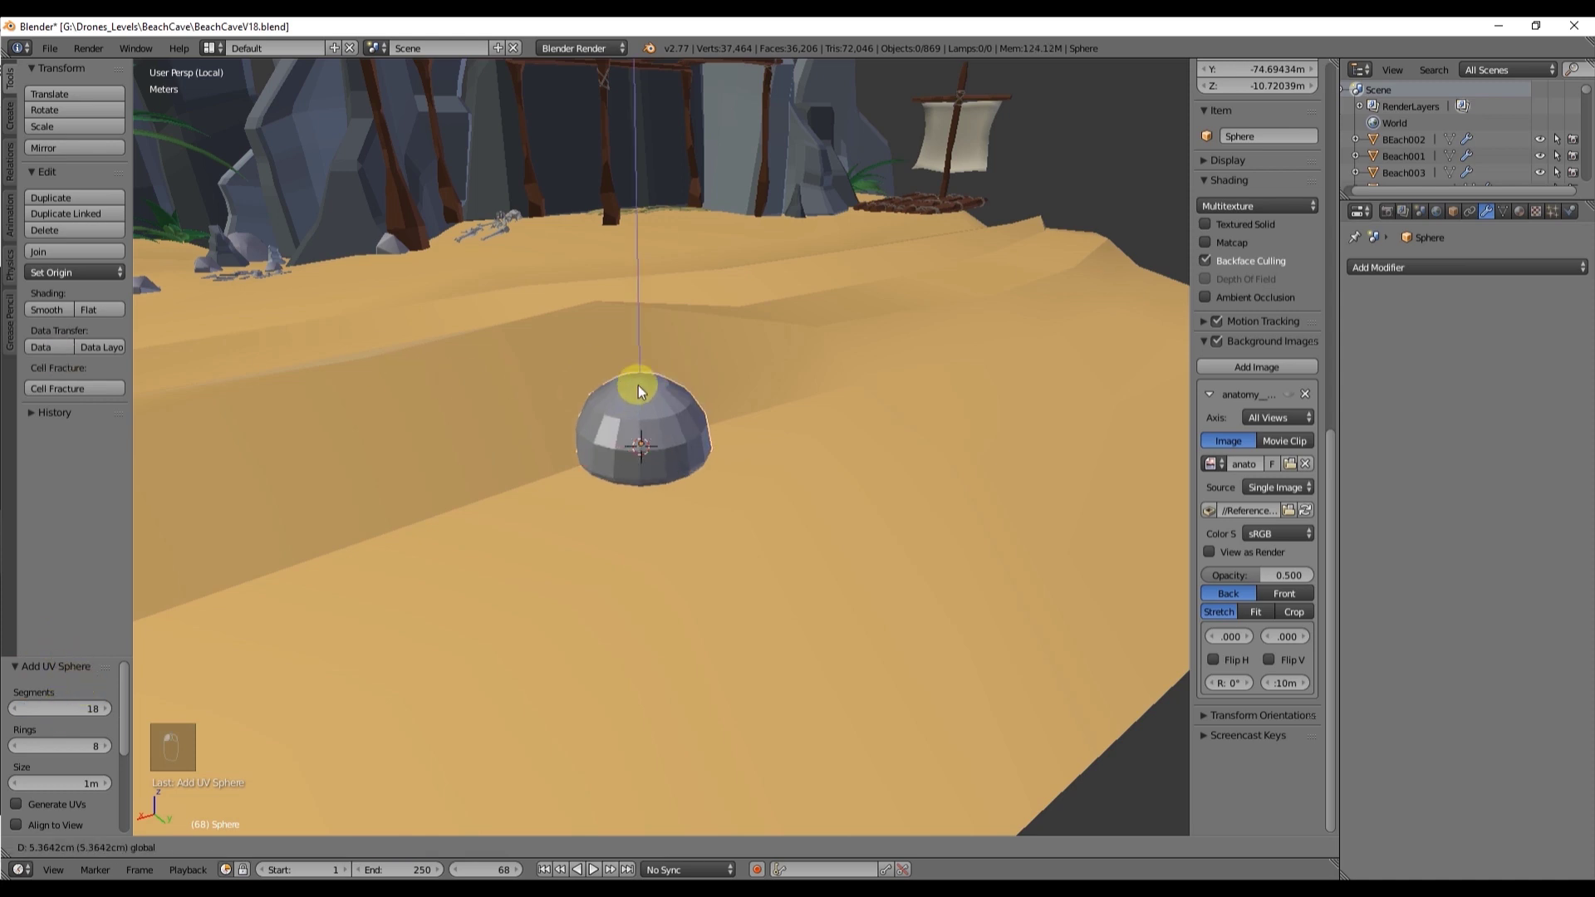
click(646, 341)
scroll(632, 365, up, 4)
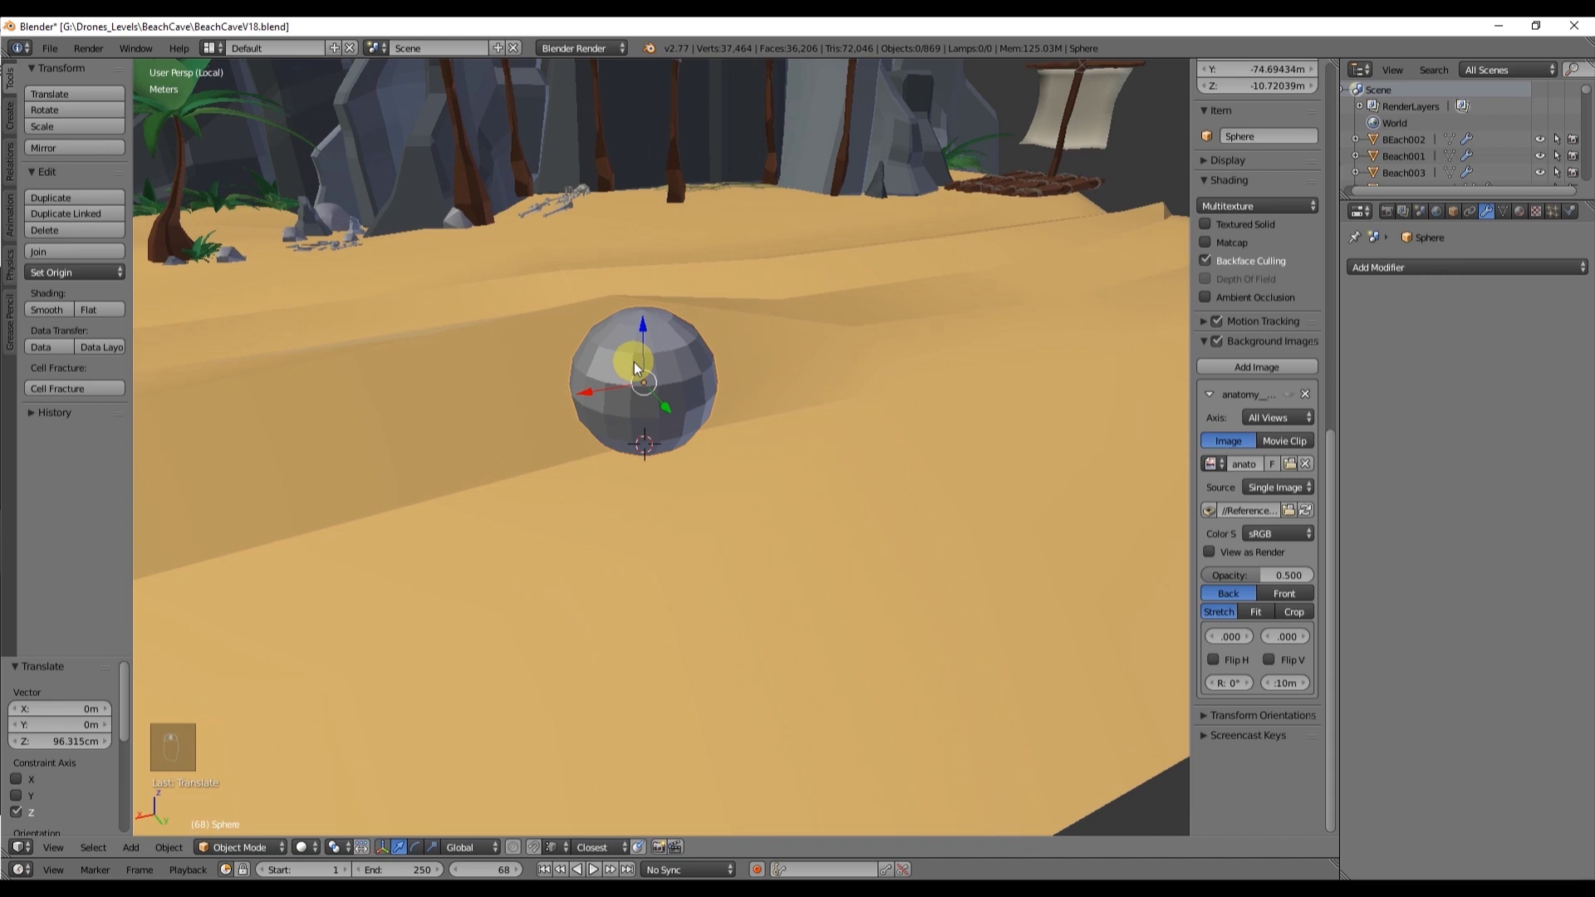
Step: Flatten the sphere's underside by raising its bottom vertex about 15 cm along Z with proportional editing
key(Tab)
right_click(622, 434)
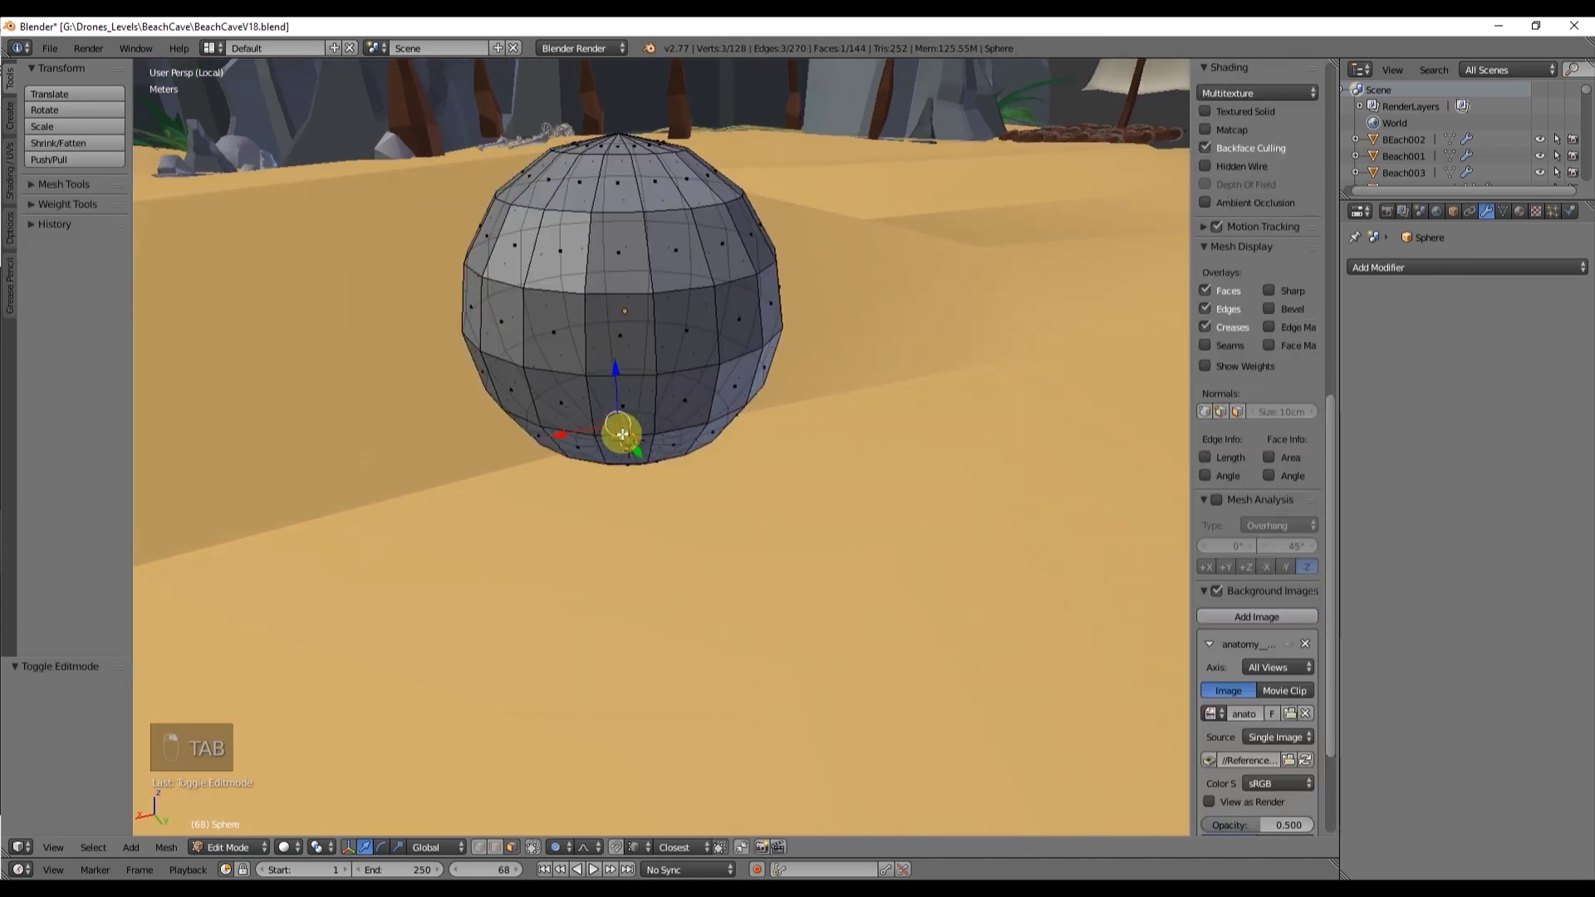
key(ctrl+Tab)
click(619, 389)
right_click(614, 438)
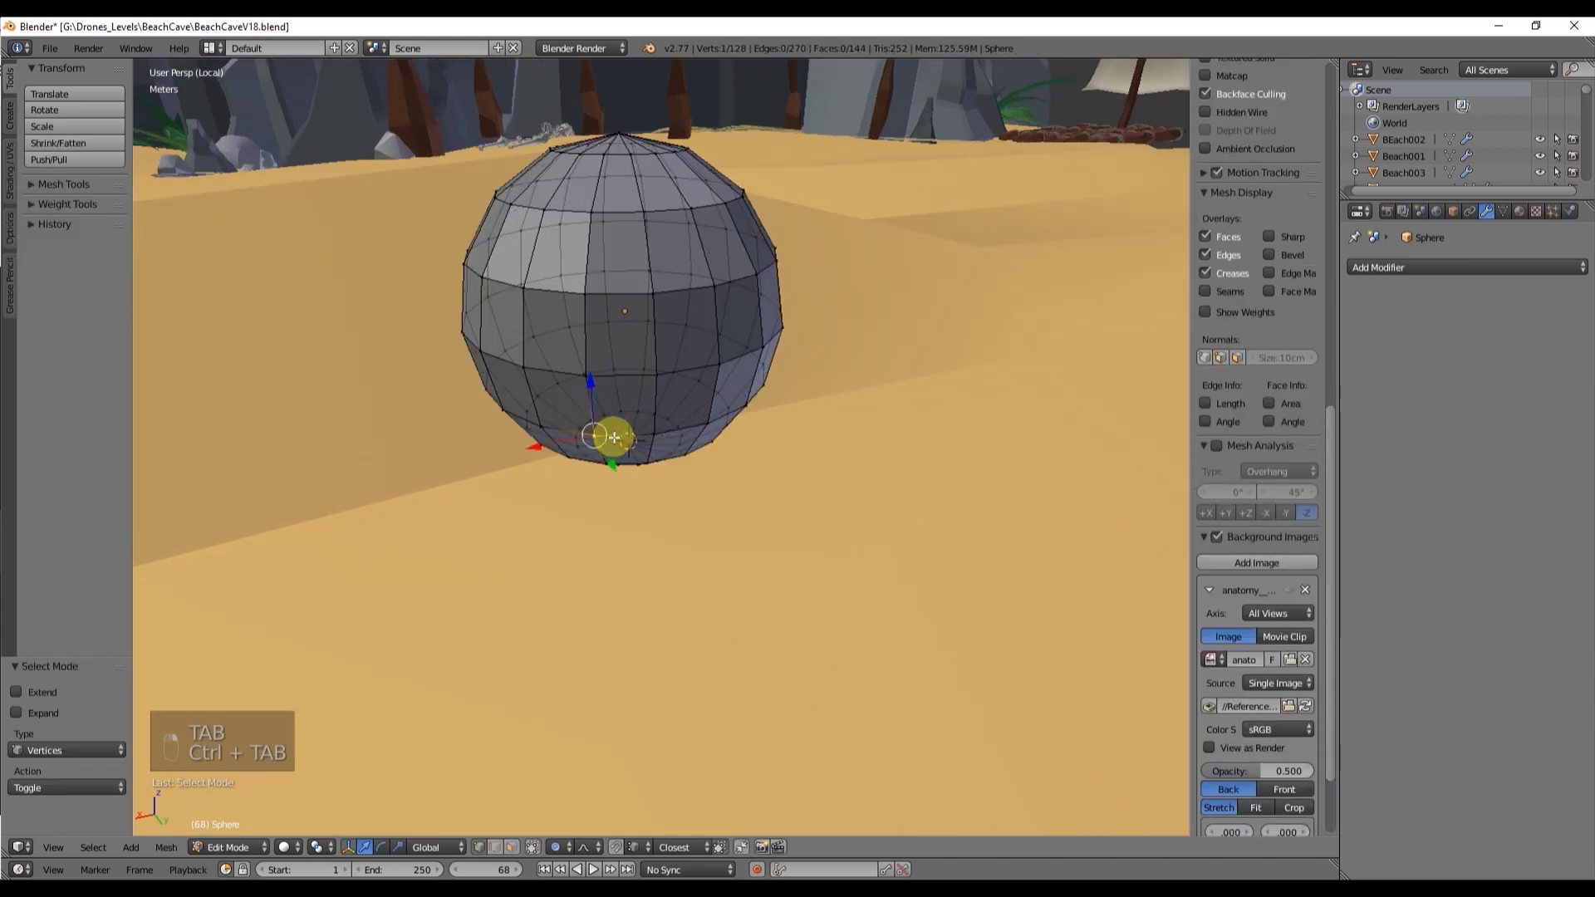
key(g)
key(z)
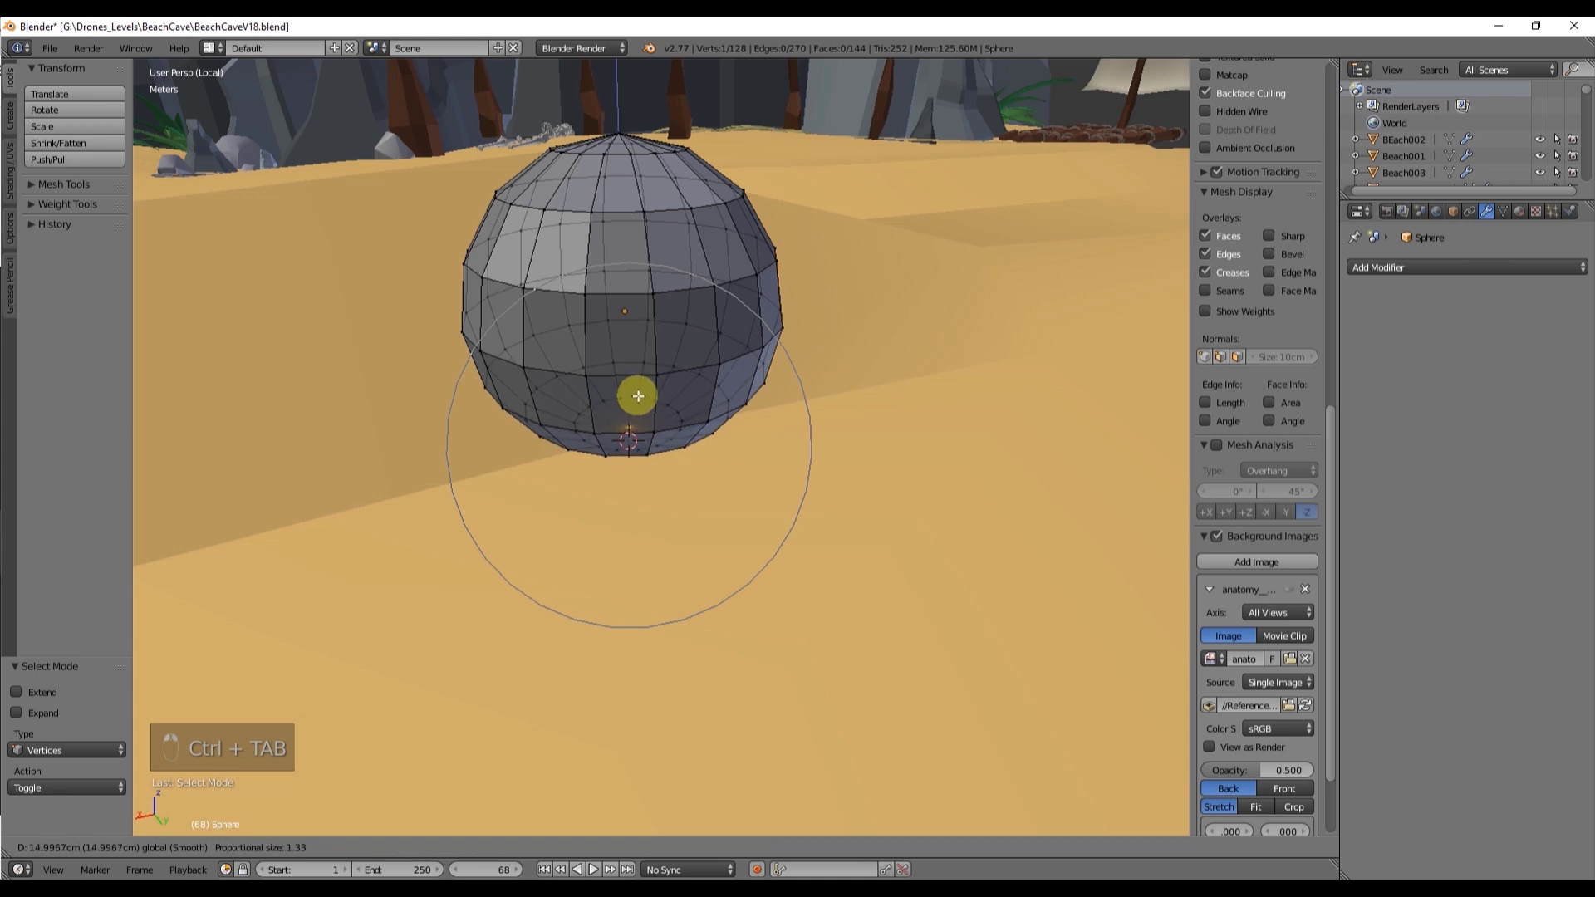
click(638, 391)
mouse_move(638, 390)
middle_down()
mouse_move(654, 356)
mouse_move(645, 374)
middle_up()
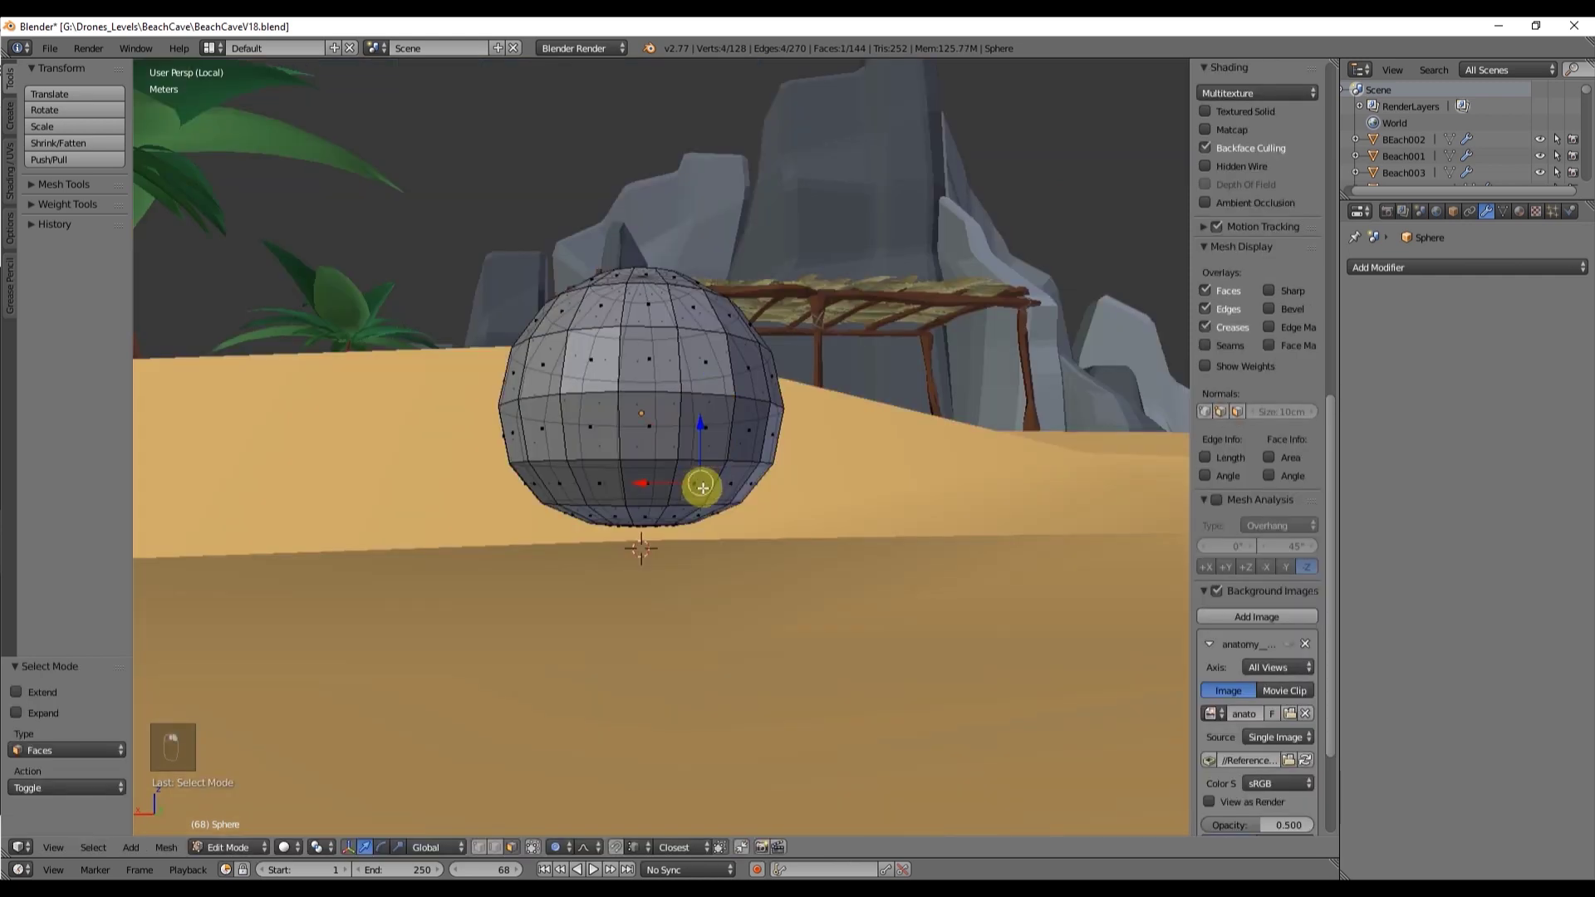
Step: Extrude six spaced faces around the sphere's lower ring individually outward, with an offset of -1.235, to start the arms
middle_drag(720, 484, 632, 477)
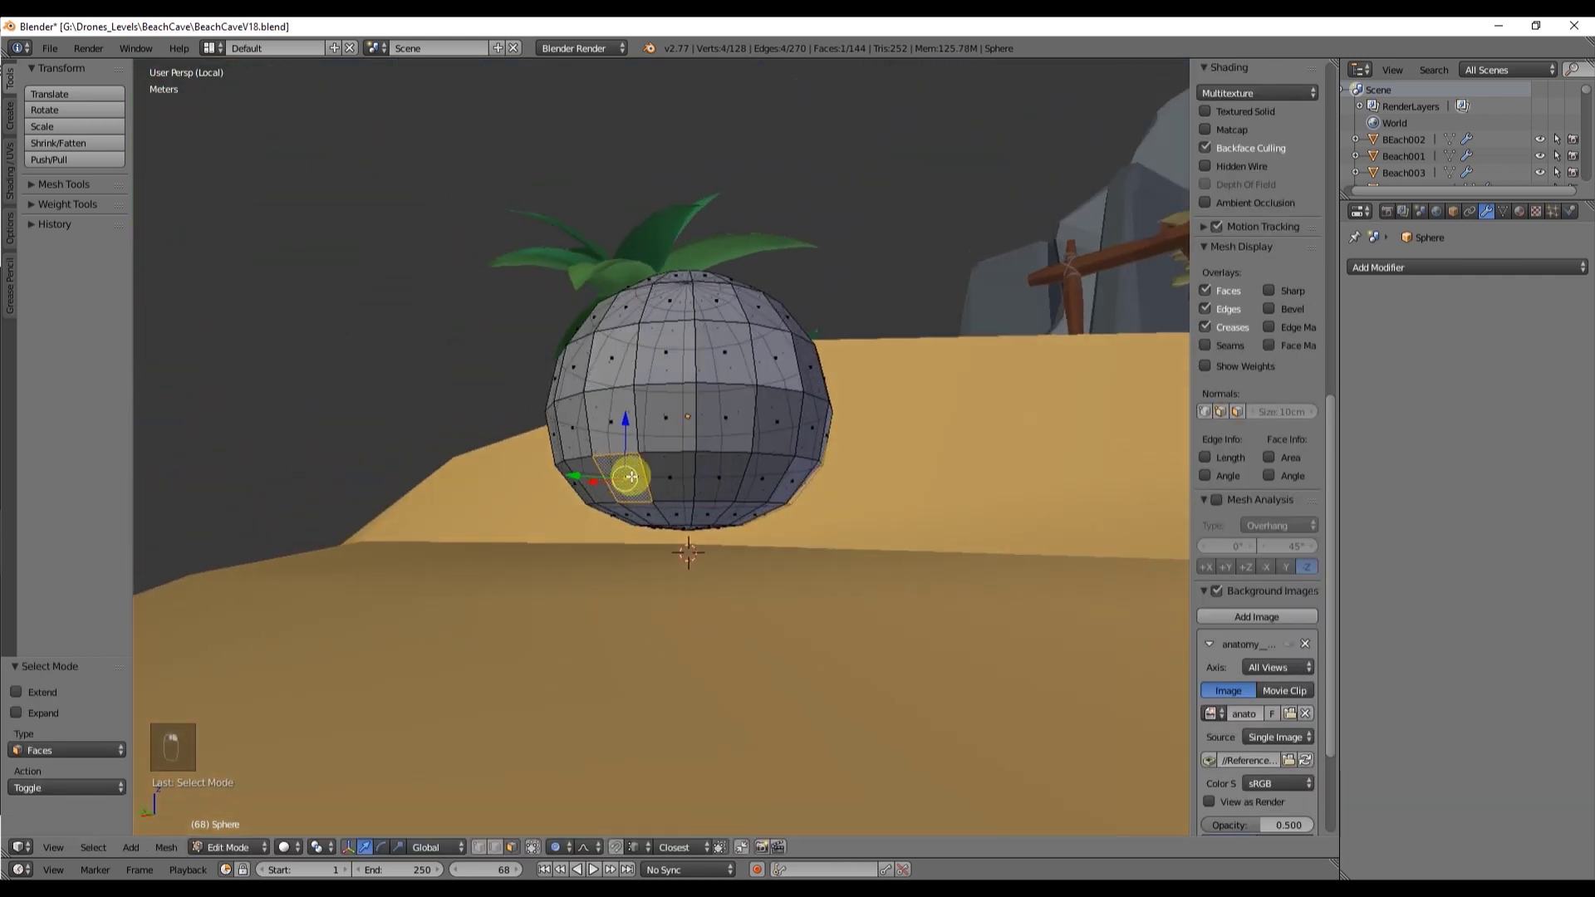
shift+right_click(756, 479)
middle_drag(789, 480, 870, 502)
shift+right_click(629, 475)
shift+right_click(545, 467)
middle_drag(631, 474, 761, 496)
shift+right_click(641, 421)
shift+right_click(723, 363)
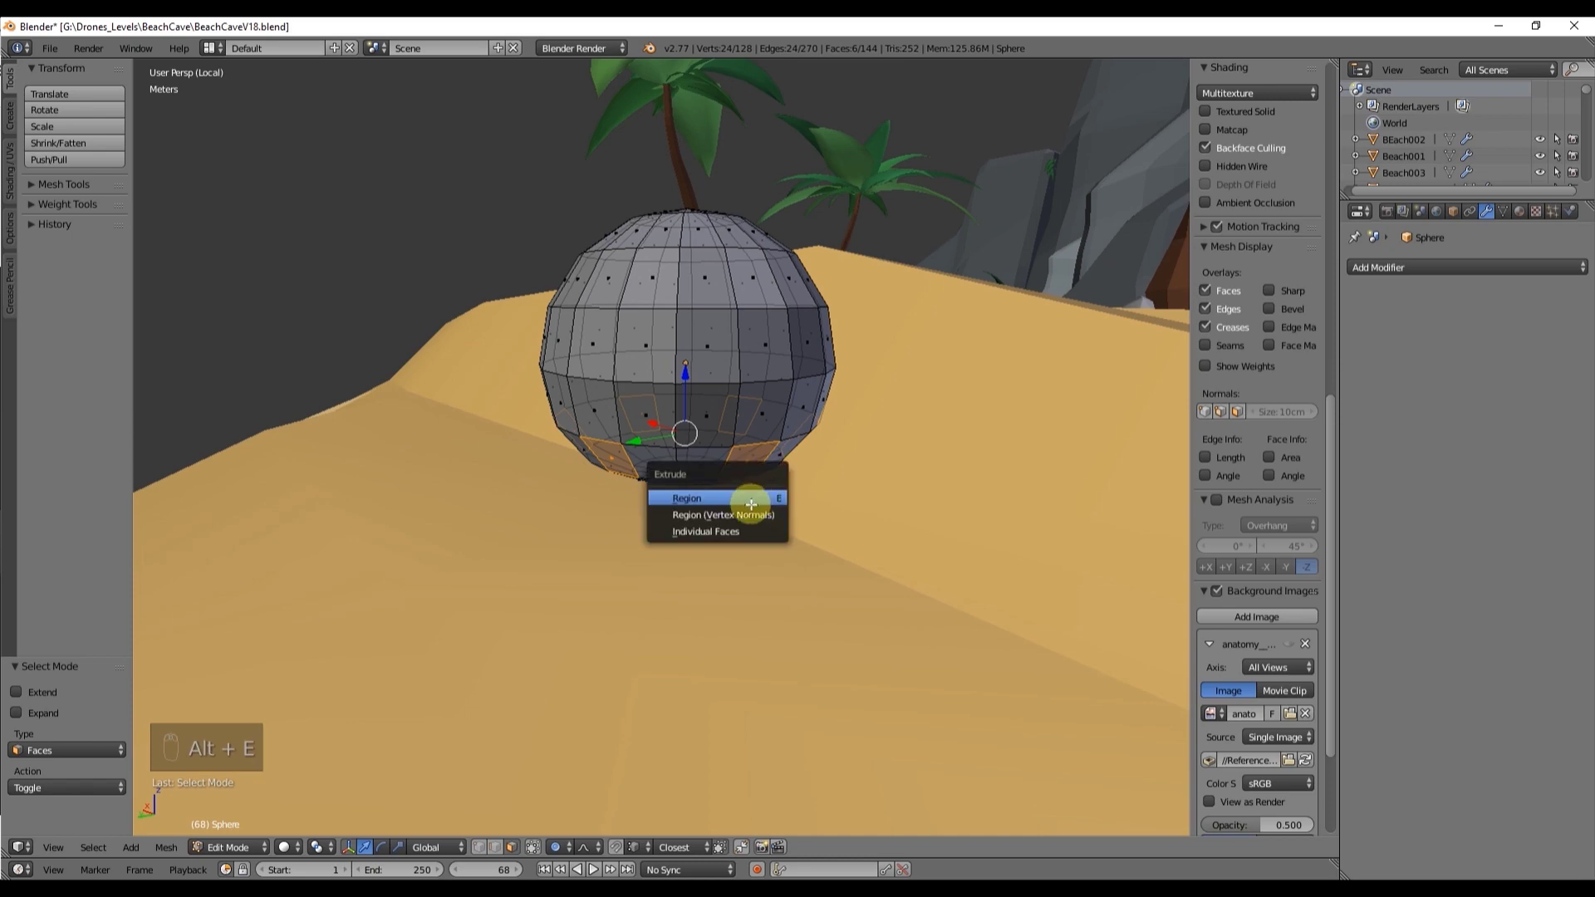
click(738, 530)
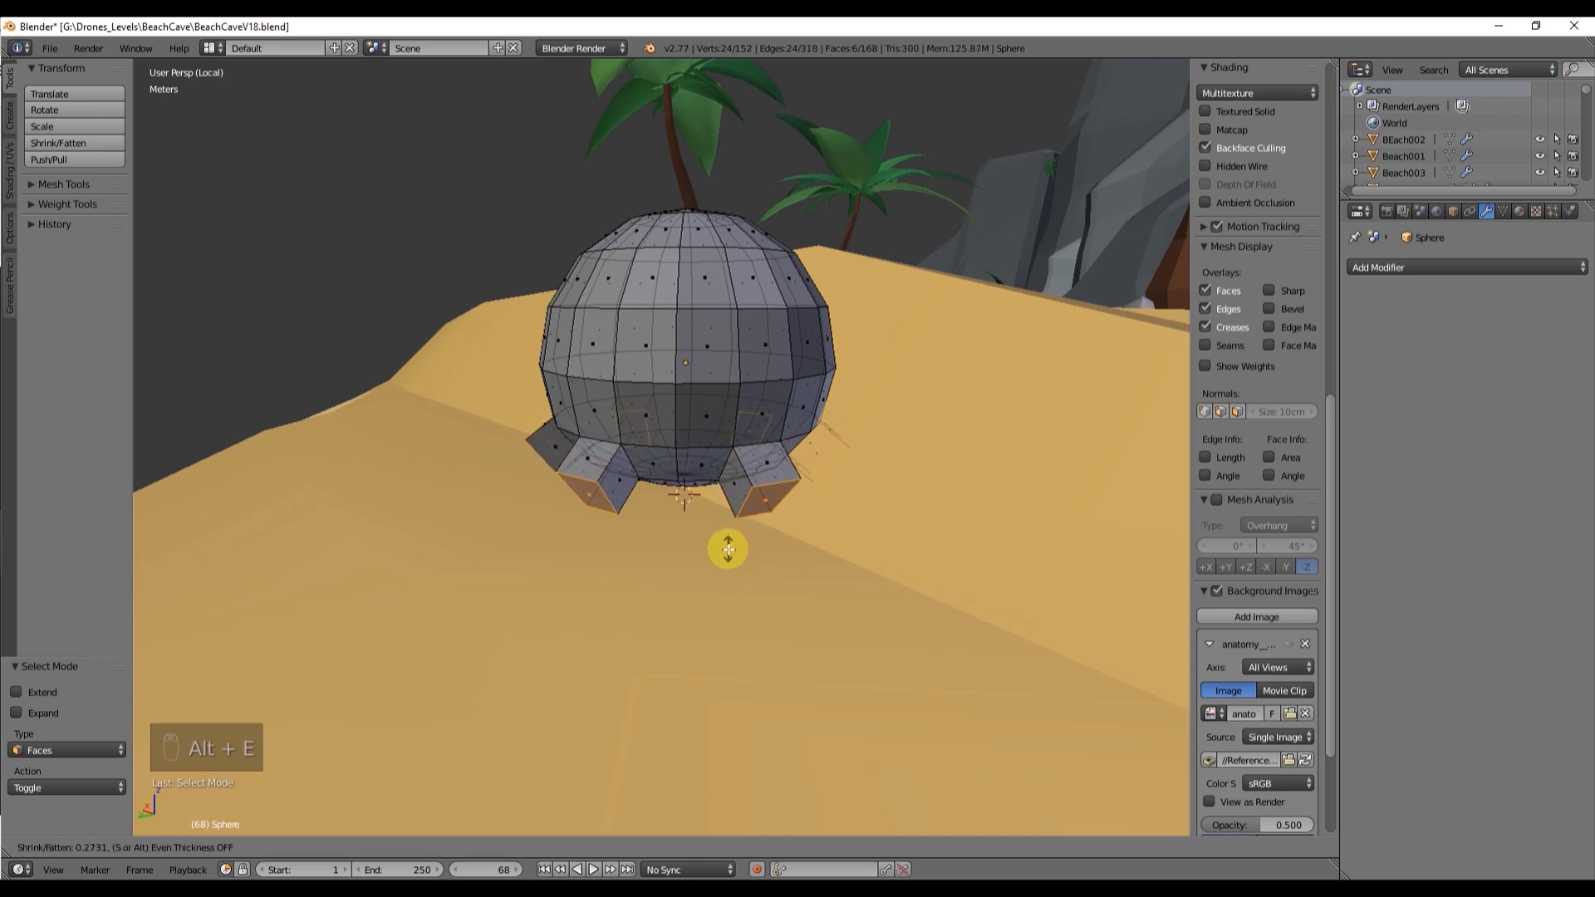
click(703, 615)
middle_drag(703, 616, 871, 565)
middle_drag(752, 472, 771, 480)
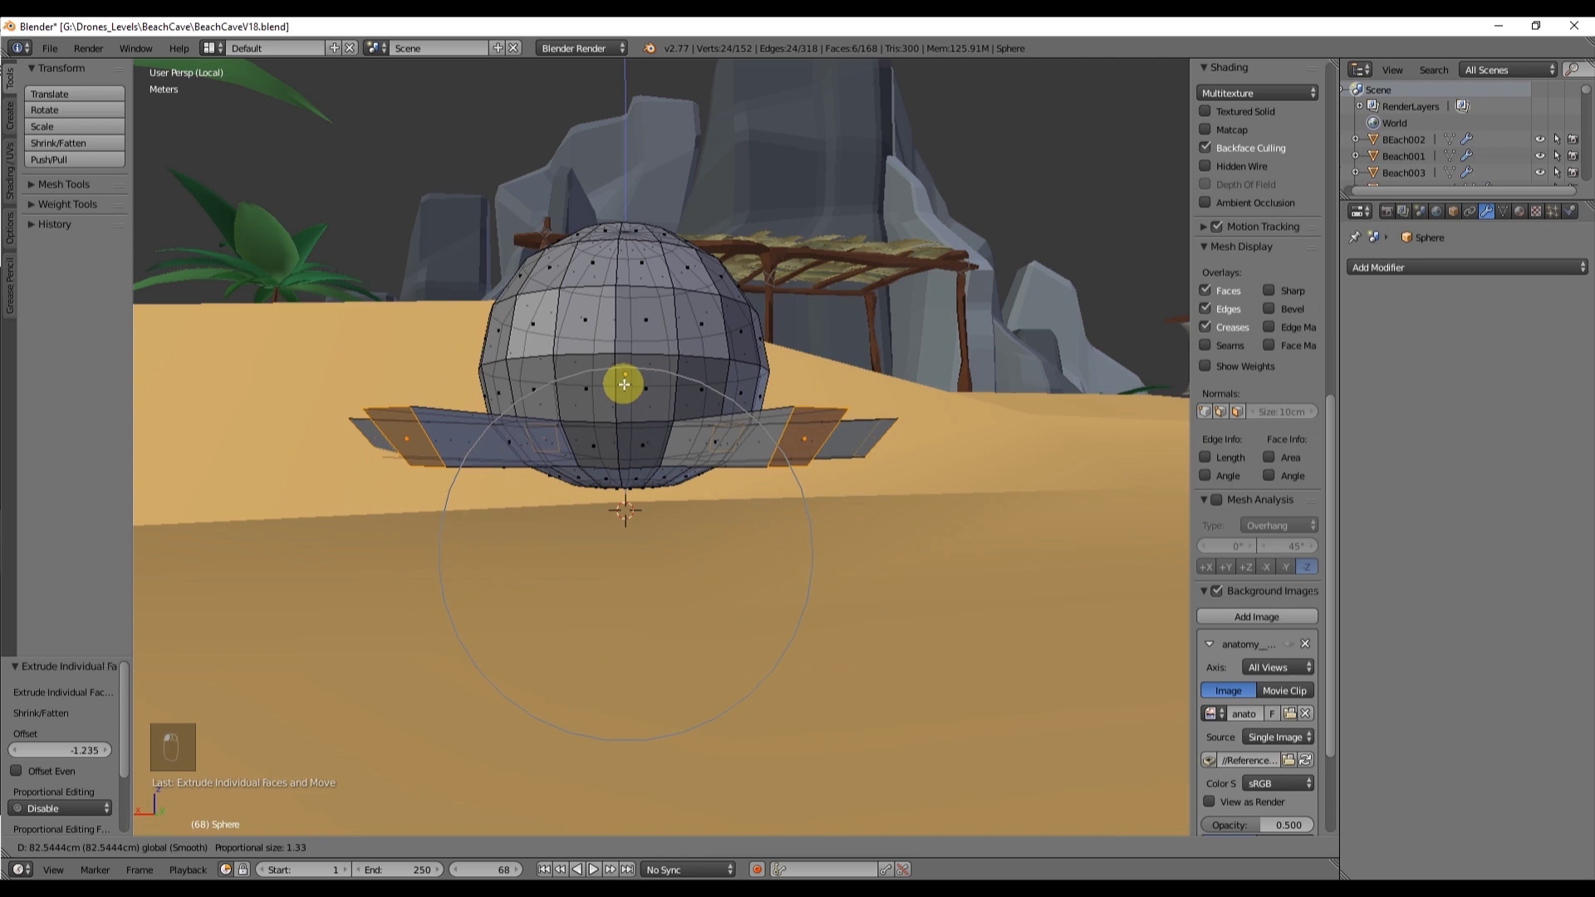
Step: Raise the arm ends along Z with proportional editing, and turn proportional editing off
click(609, 396)
middle_drag(605, 398, 698, 324)
key(Tab)
key(Tab)
key(s)
right_click(736, 325)
key(o)
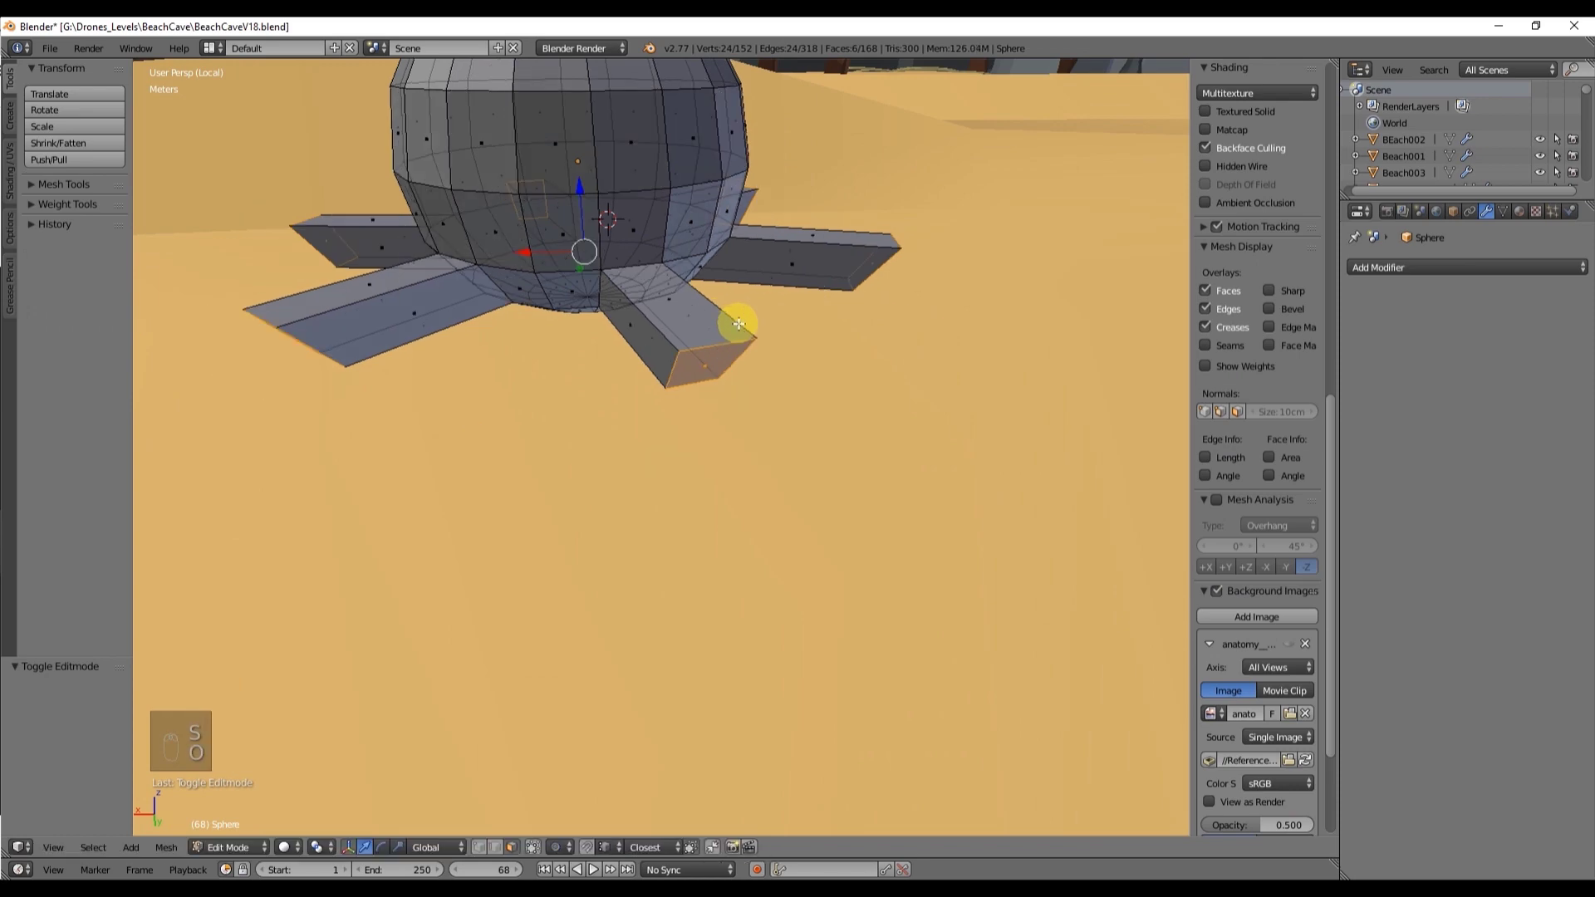
Step: Scale the arm-end faces outward to lengthen the arms, and lower them about 9 cm along Z
key(s)
click(782, 312)
key(s)
key(z)
click(809, 305)
middle_drag(809, 306, 523, 285)
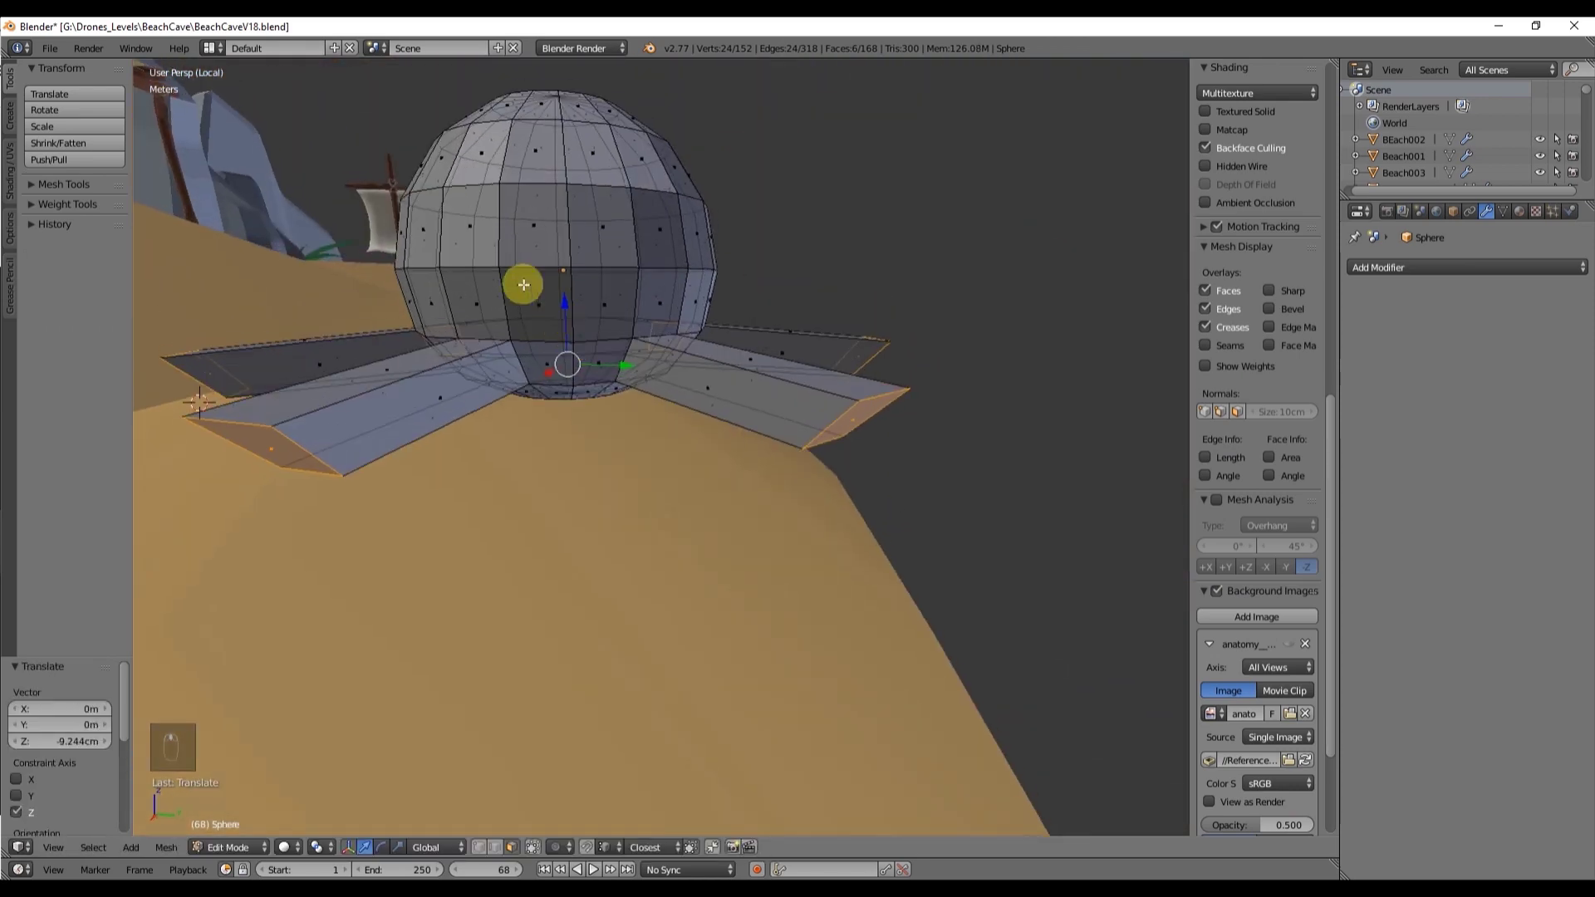
Step: Select the edge loops between the arm bases and scale them inward to narrow the lower body
key(ctrl+Tab)
key(a)
middle_drag(532, 357, 492, 345)
alt+right_click(492, 346)
alt+shift+right_click(600, 348)
middle_drag(669, 353, 721, 375)
alt+shift+right_click(610, 360)
key(ctrl+z)
alt+shift+right_click(723, 379)
key(s)
right_click(796, 342)
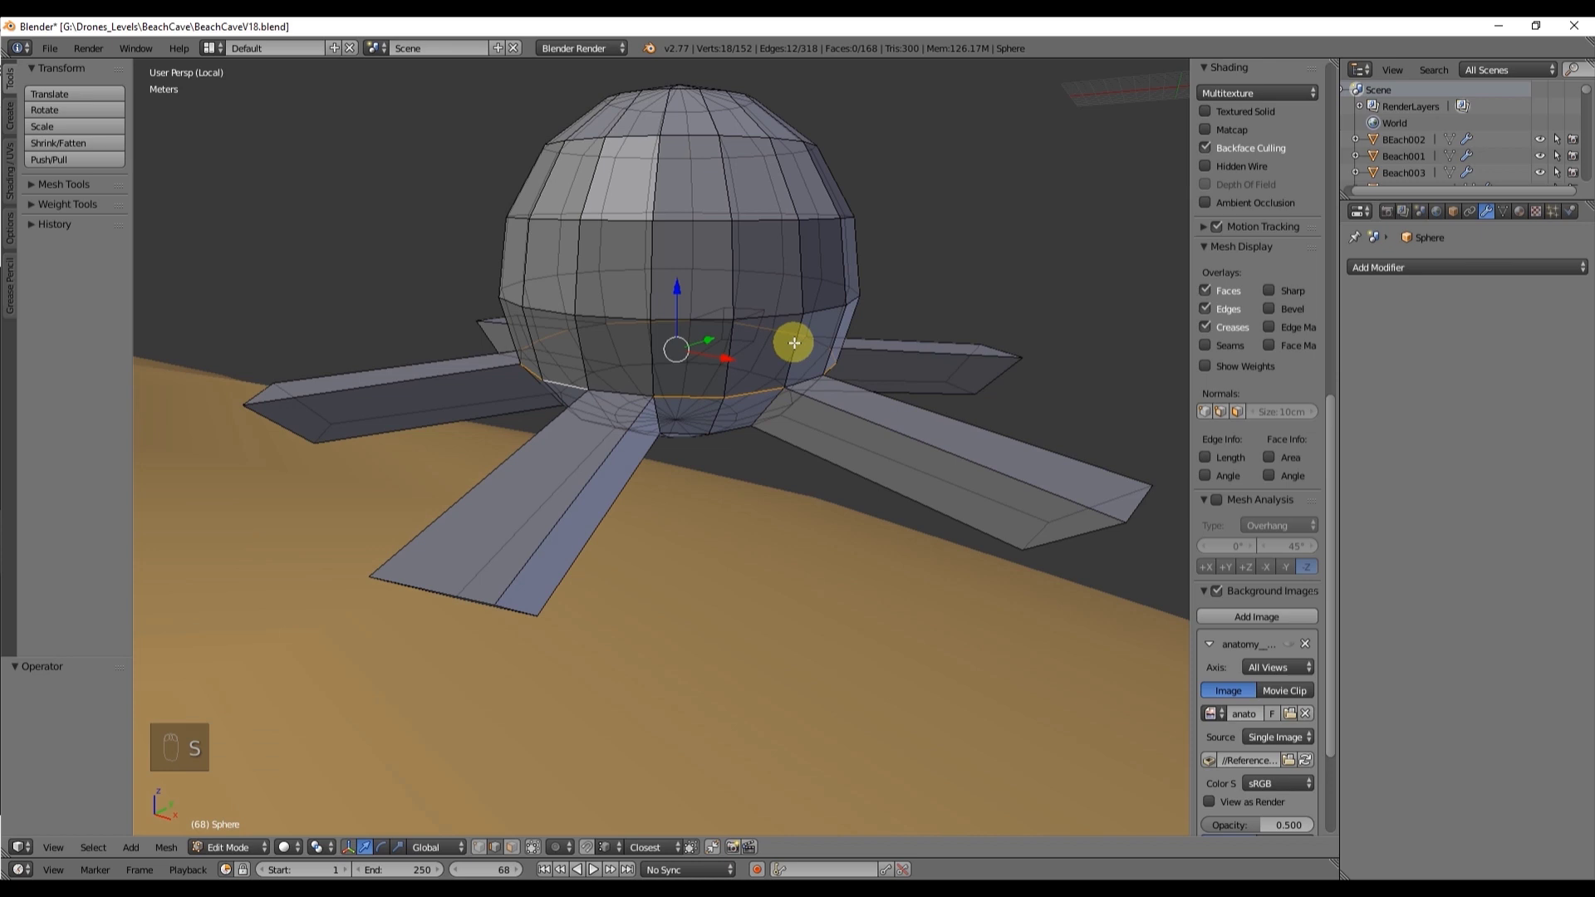
Step: Raise the edge loop directly above the arms about 9 cm along Z
middle_drag(864, 335, 891, 329)
key(a)
alt+right_click(666, 302)
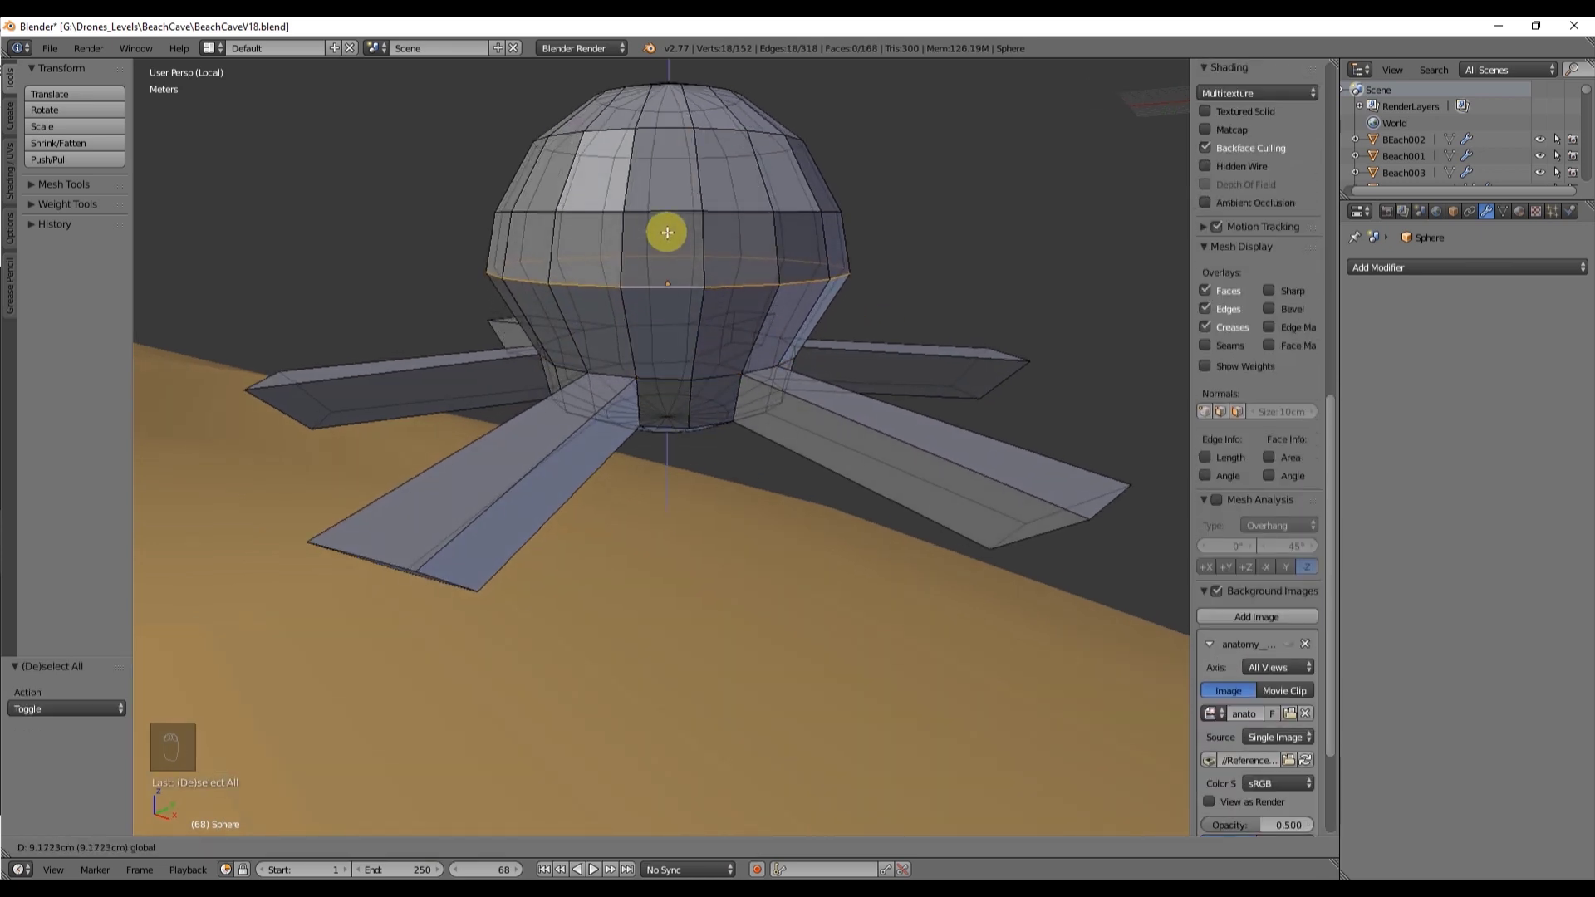
shift+scroll(691, 236, up, 6)
Step: Reshape the head's top by raising its top vertex about 20 cm with proportional editing and lowering it about 7 cm with a smaller radius
key(ctrl+Tab)
click(694, 210)
right_click(664, 259)
key(ctrl+z)
drag(665, 229, 674, 195)
key(o)
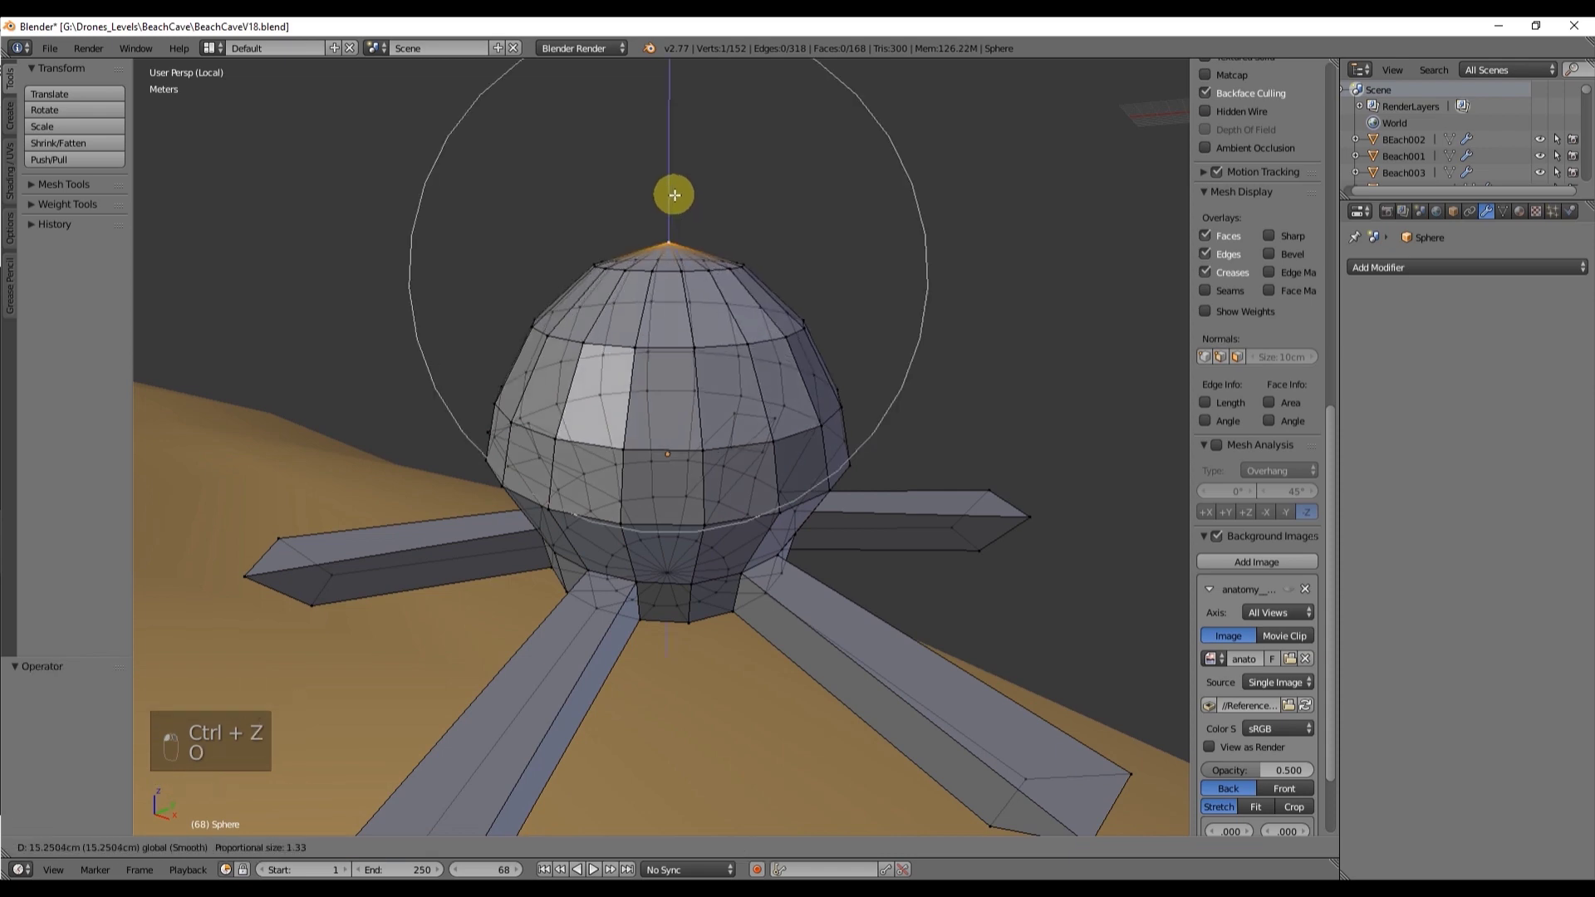
click(668, 188)
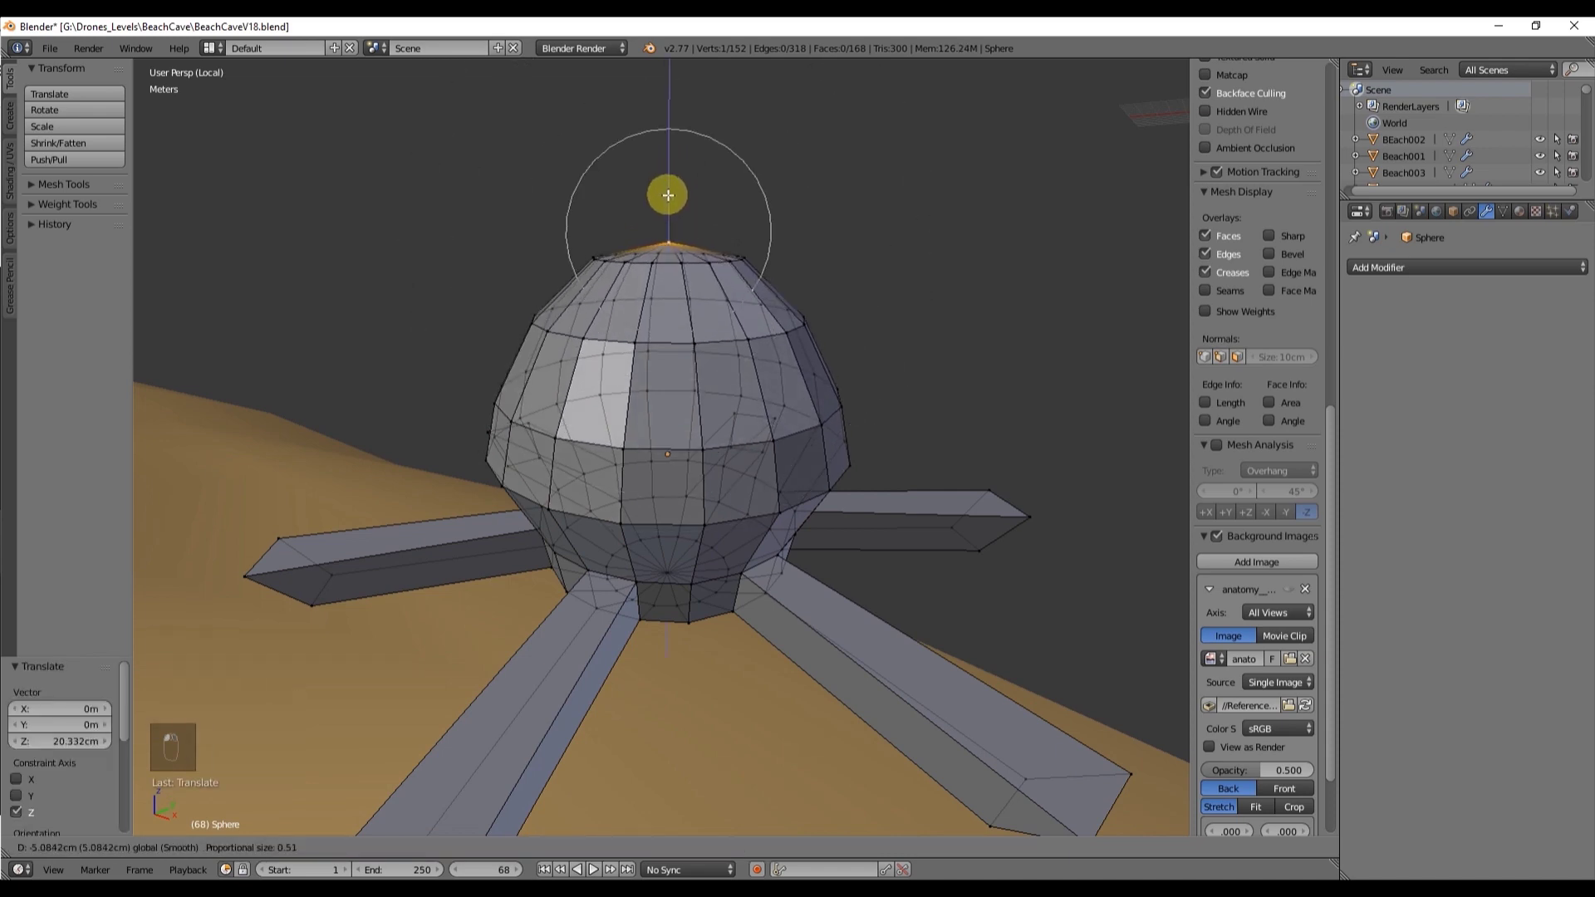
click(666, 200)
middle_drag(666, 200, 730, 242)
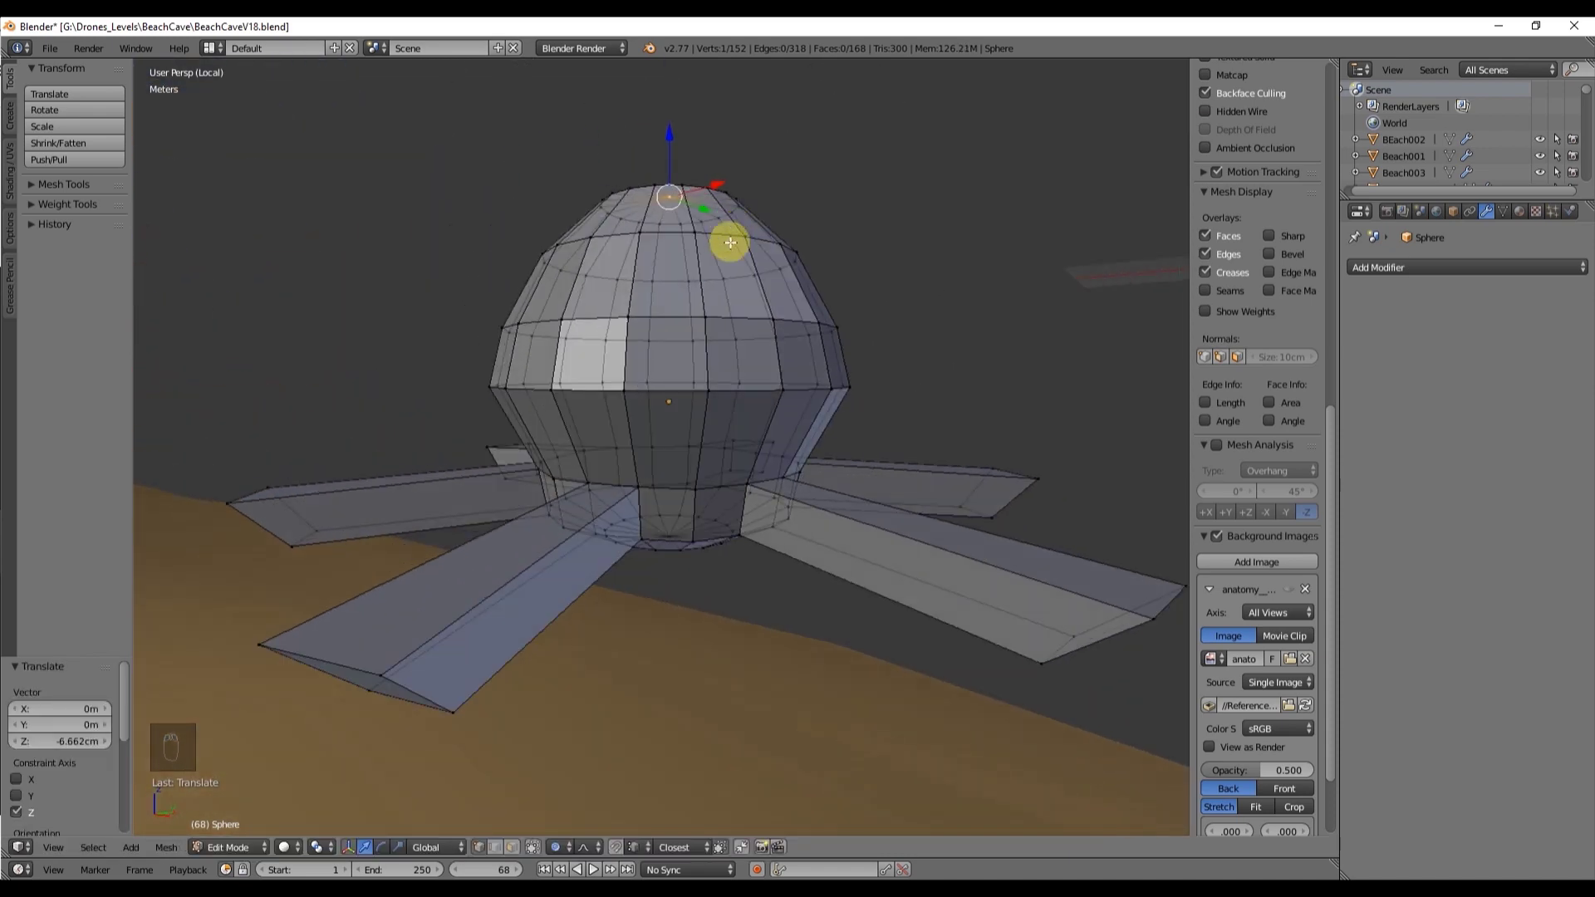
Step: Add one loop cut below the head's widest part and scale it inward to form a neck
key(ctrl+r)
click(766, 422)
click(767, 421)
key(s)
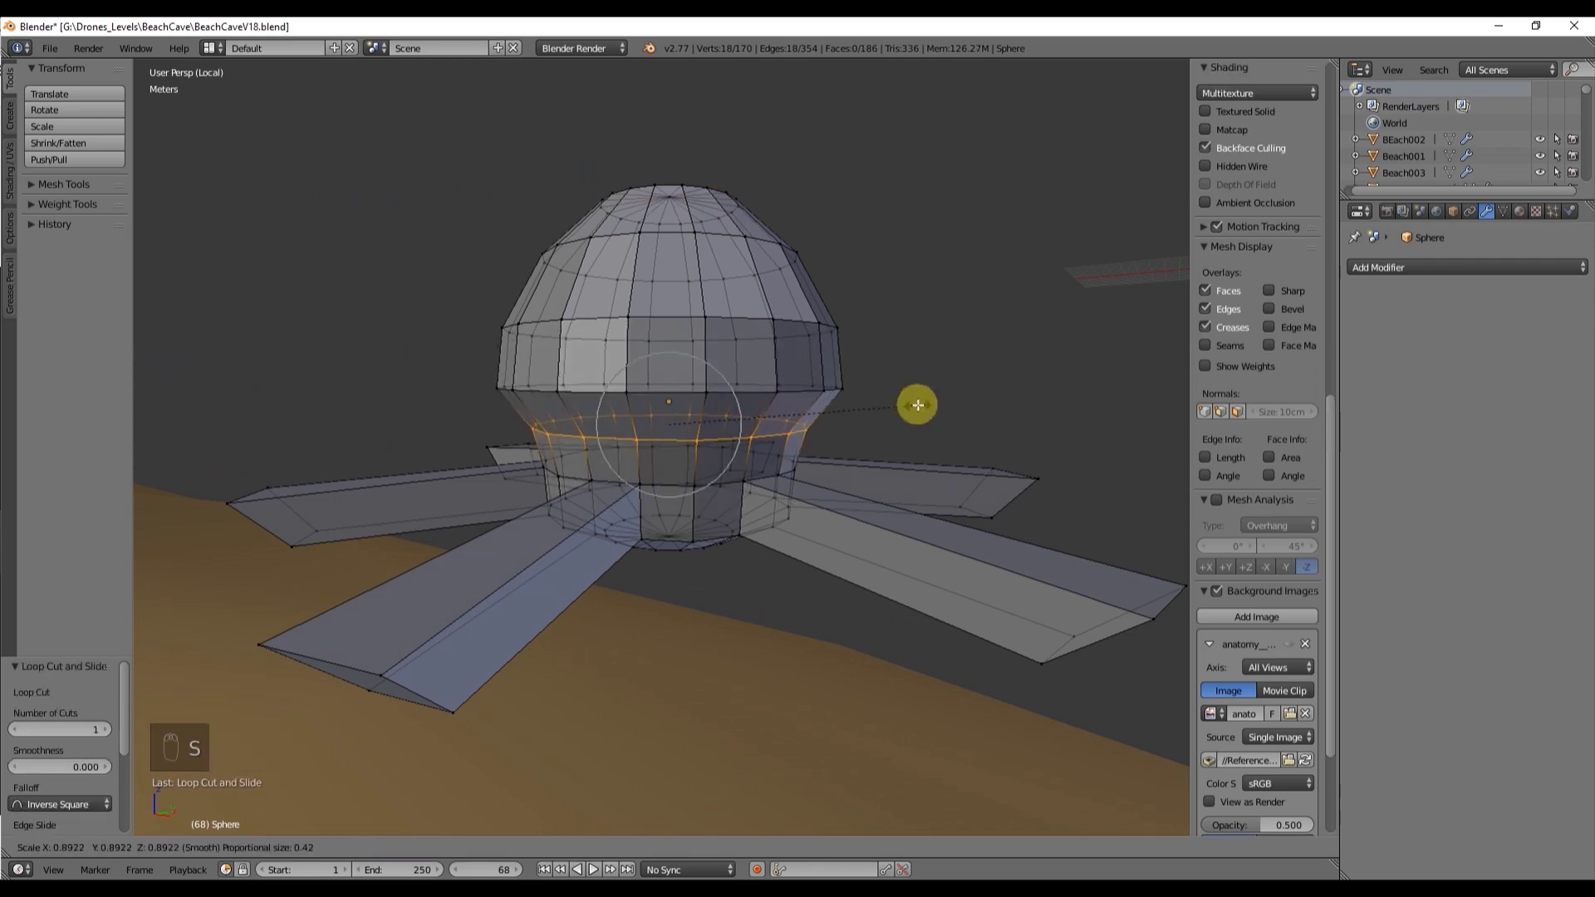
click(928, 405)
middle_drag(839, 401, 948, 412)
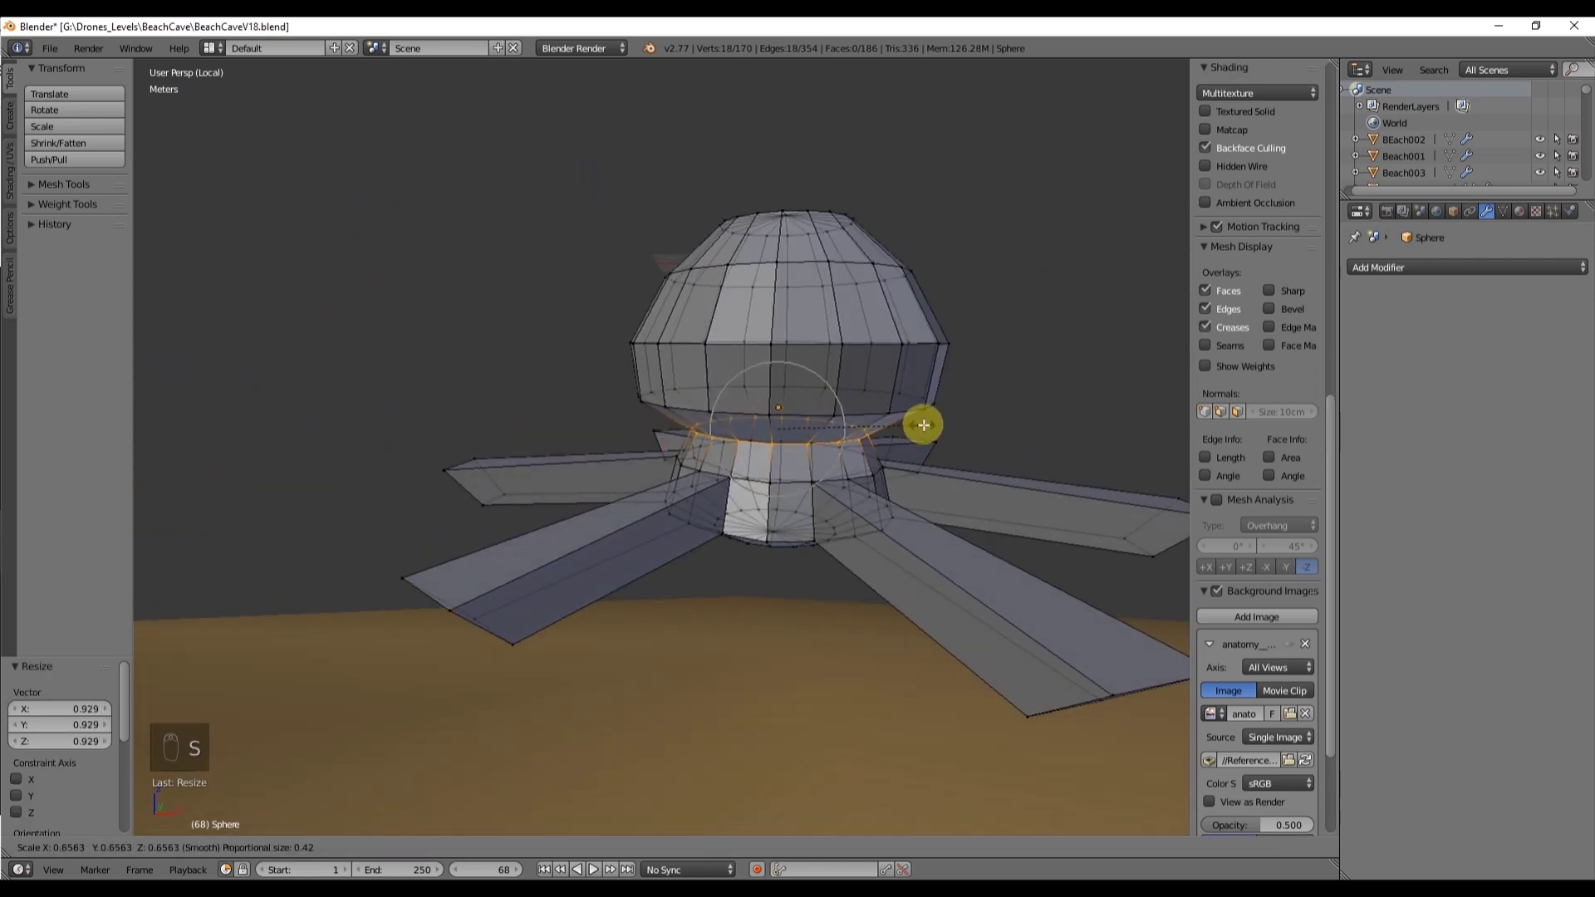
Step: Shift the neck's edge loop about 11 cm along X
key(g)
key(x)
click(855, 427)
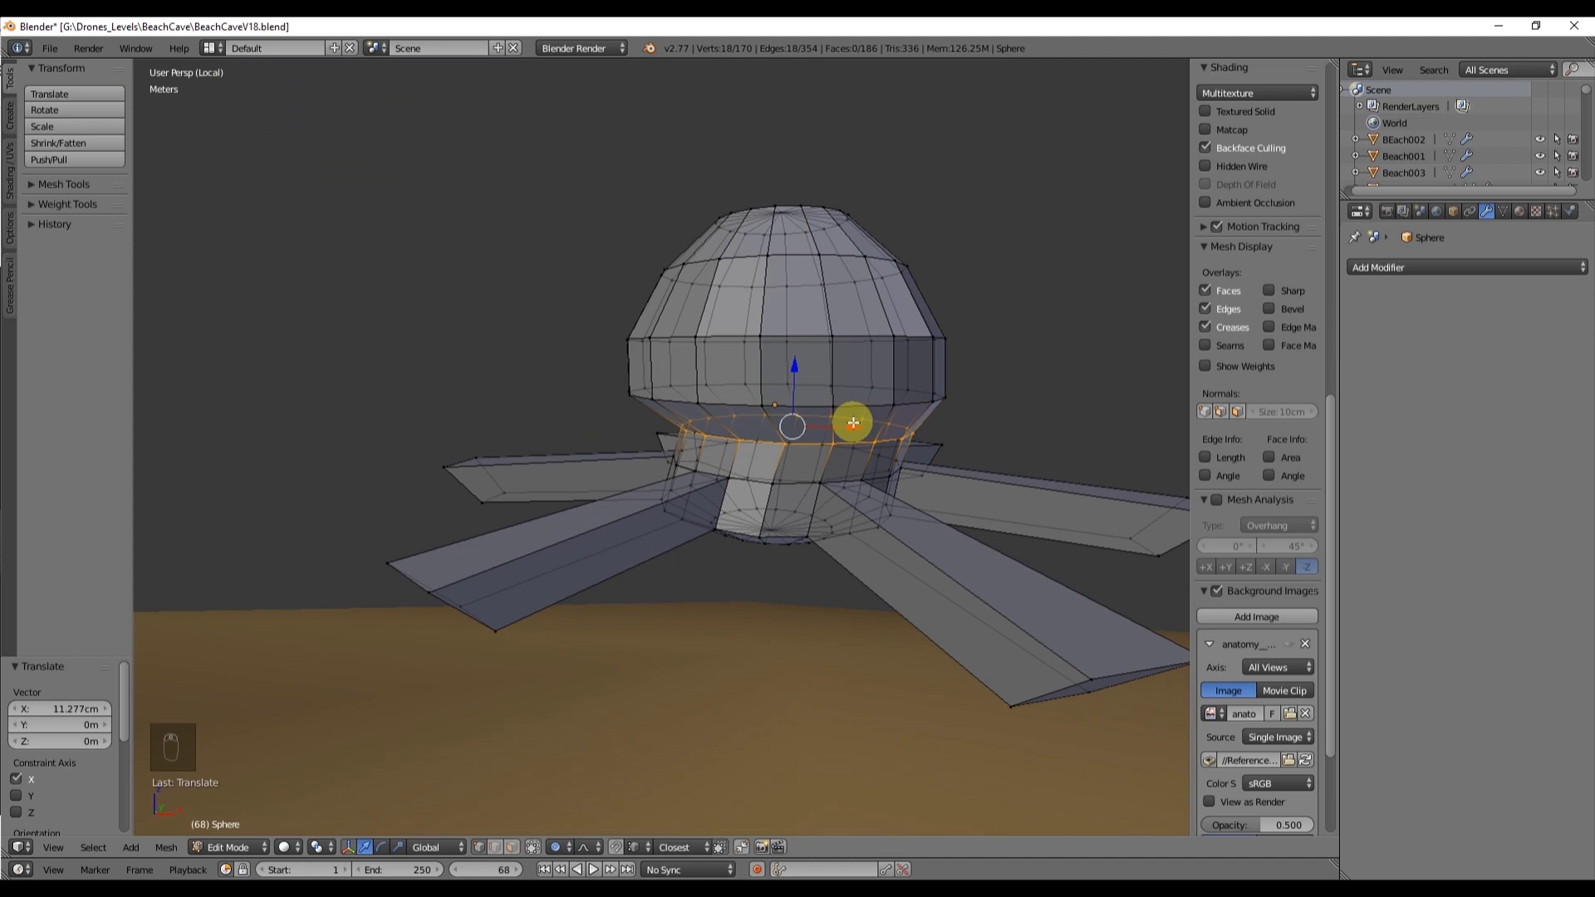
middle_drag(855, 427, 715, 443)
Step: Try moving faces on the head, and undo the move
key(ctrl+Tab)
click(1027, 450)
right_click(702, 428)
key(g)
click(718, 402)
key(ctrl+z)
Step: Add loop cuts across one arm to divide it into segments between its base and tip
key(ctrl+r)
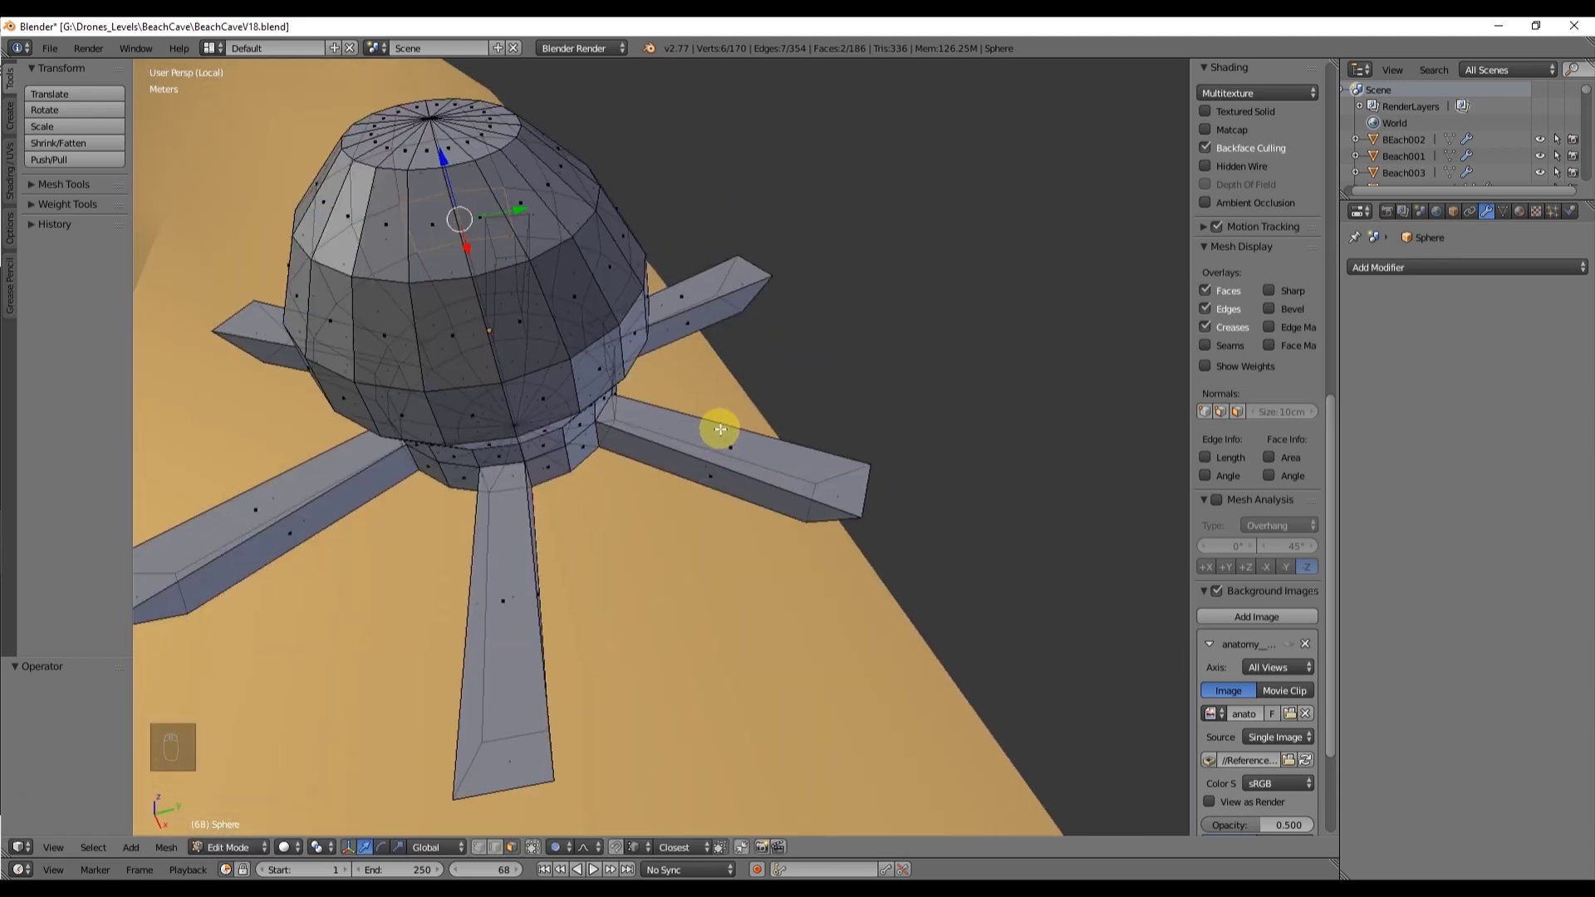
click(636, 422)
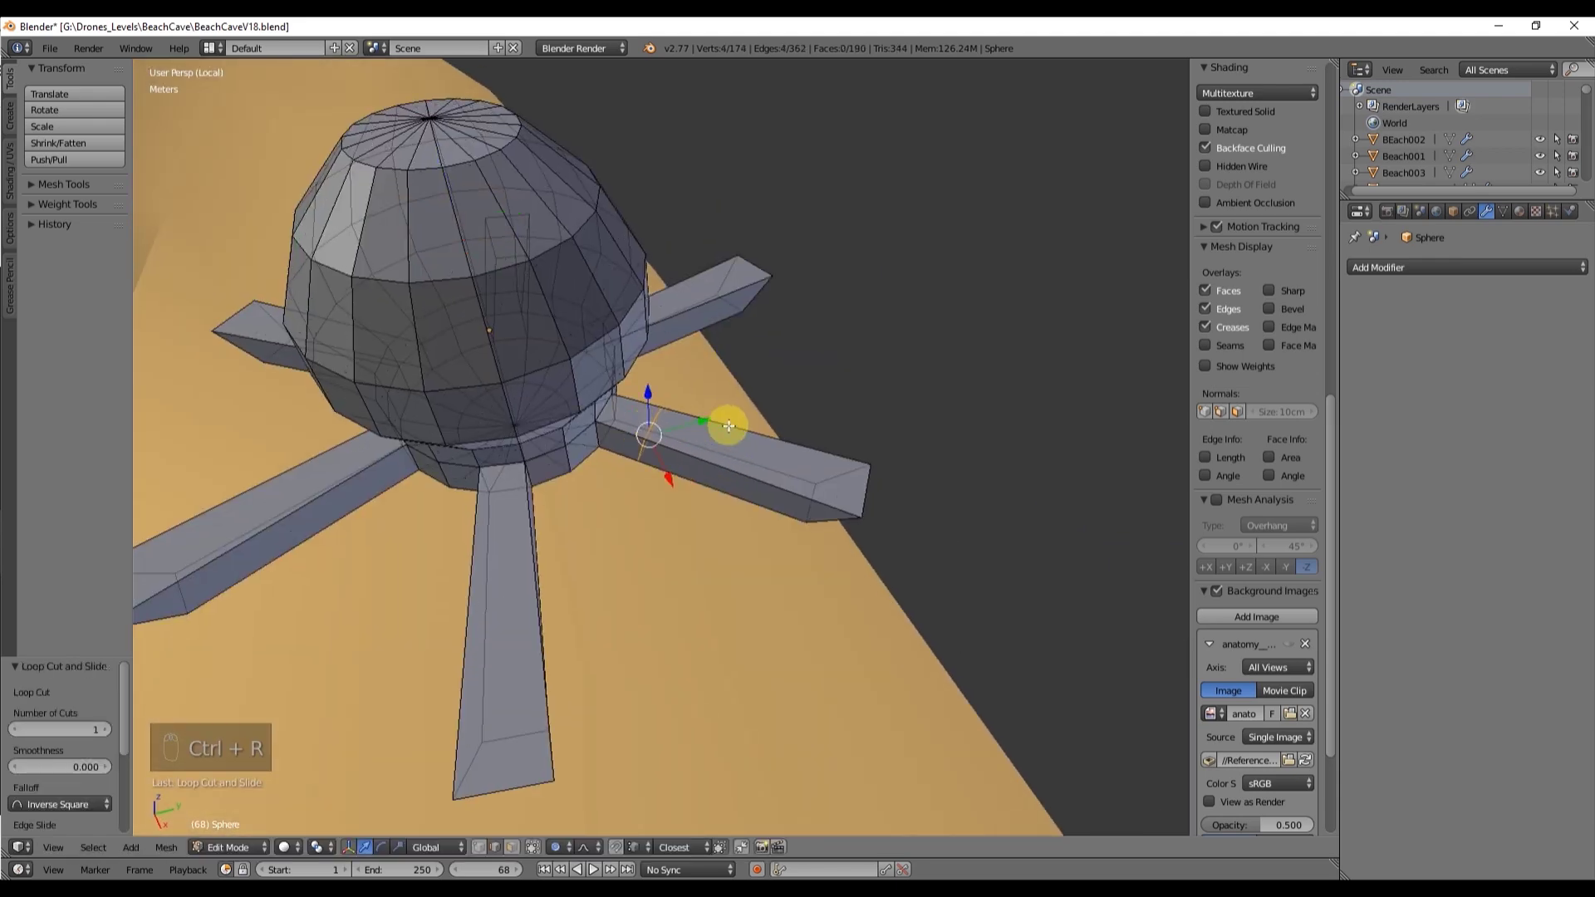
click(702, 428)
middle_drag(702, 428, 769, 420)
click(790, 379)
scroll(748, 407, up, 2)
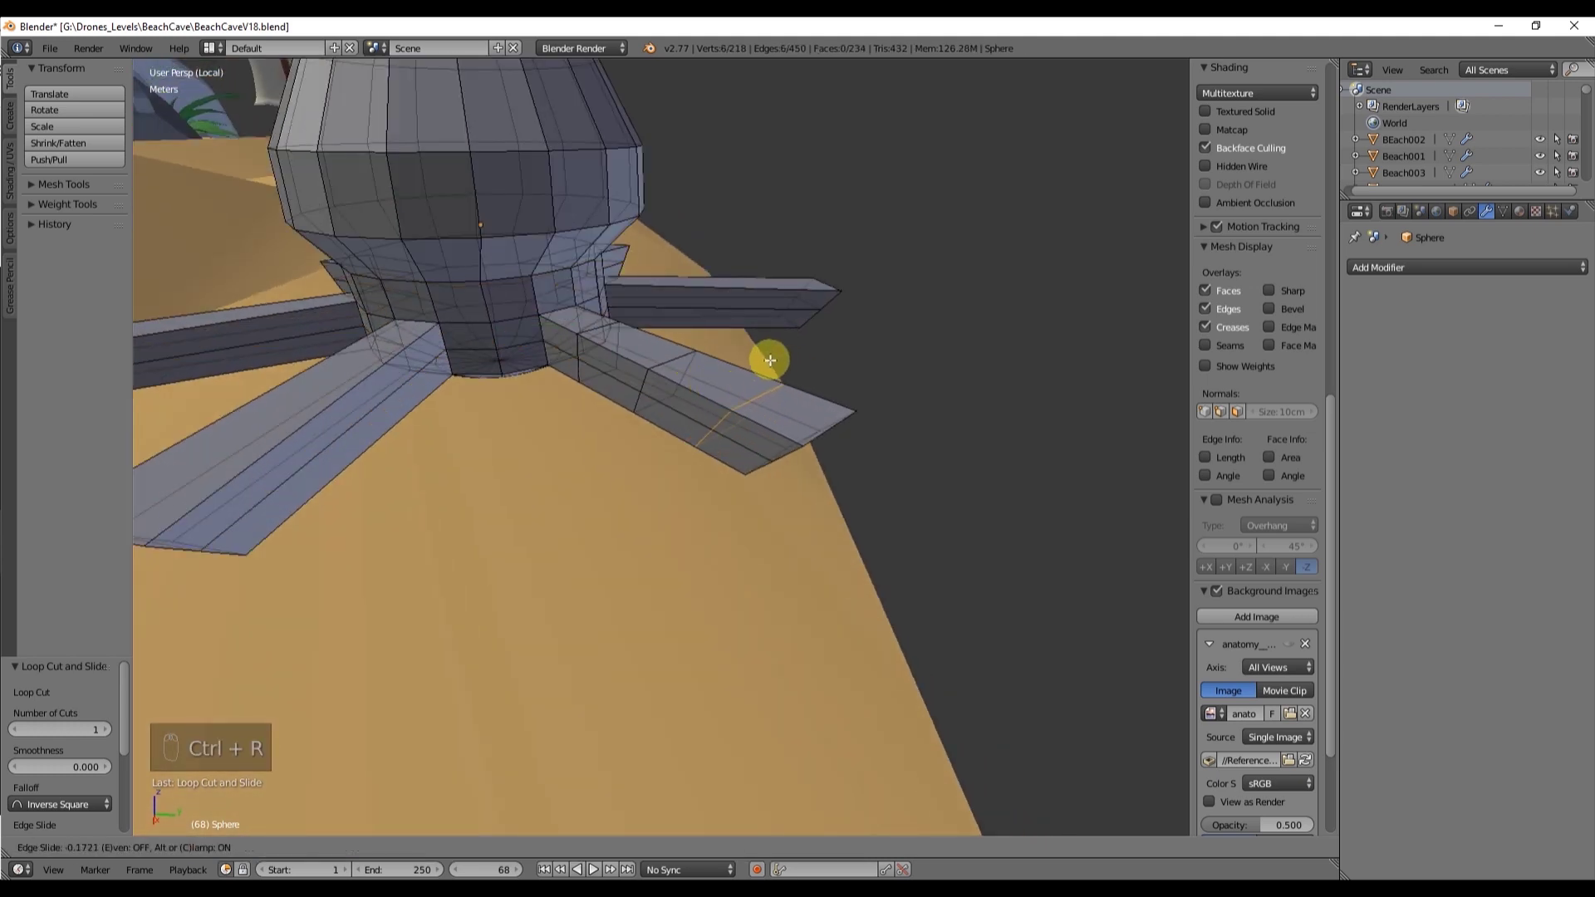
click(788, 332)
middle_drag(788, 333, 755, 328)
Step: Scale down the vertices at the end of the segmented arm to narrow its tip
right_click(664, 347)
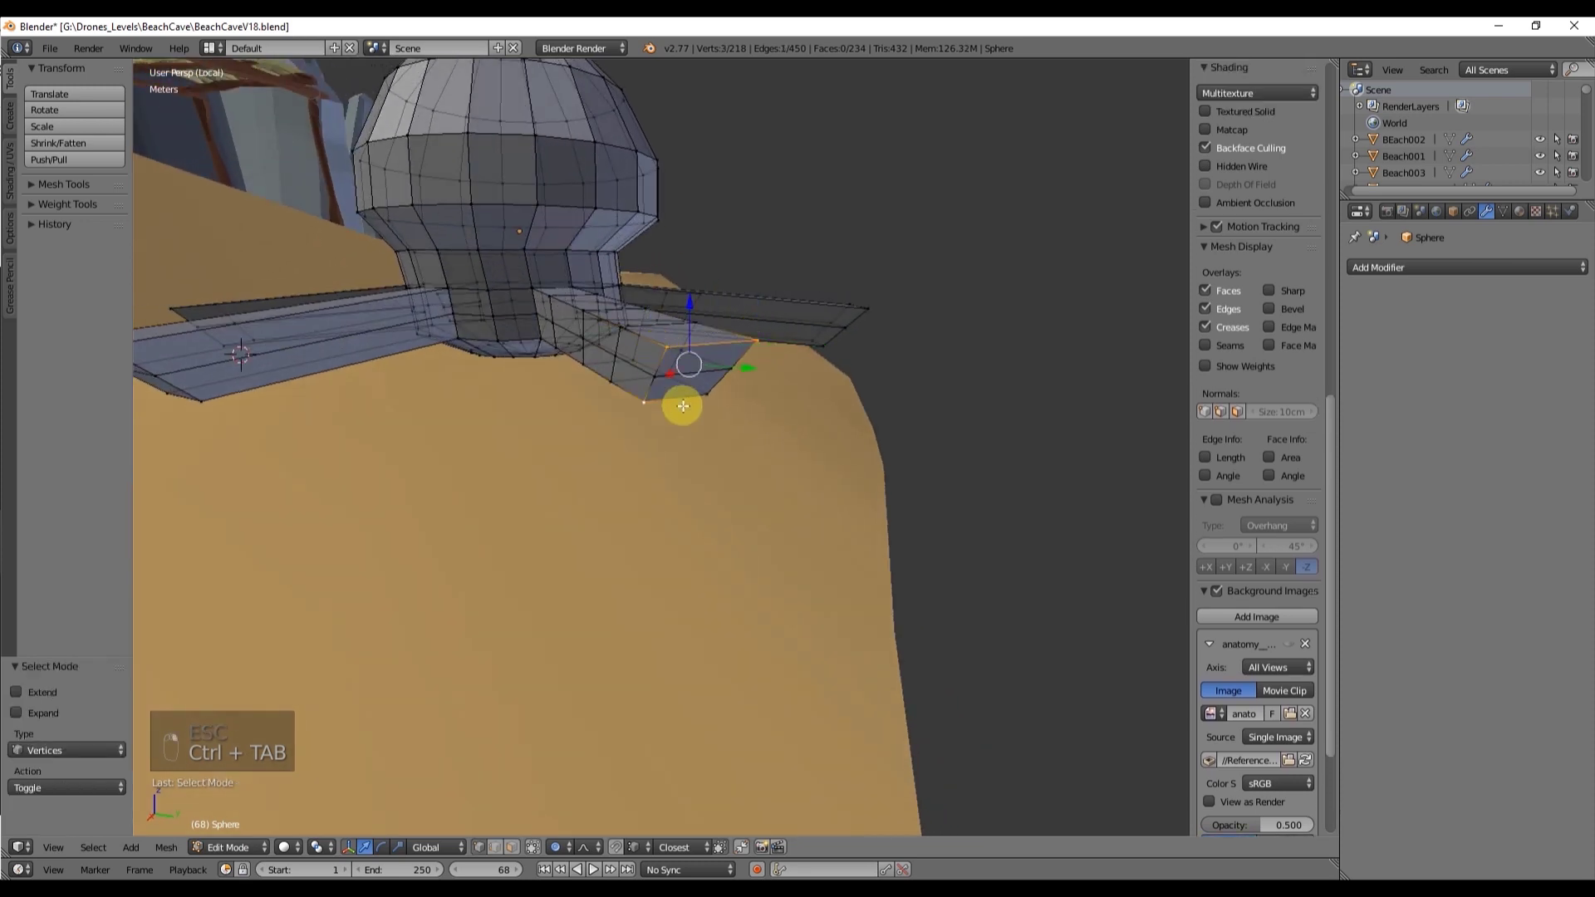
middle_drag(820, 368, 832, 348)
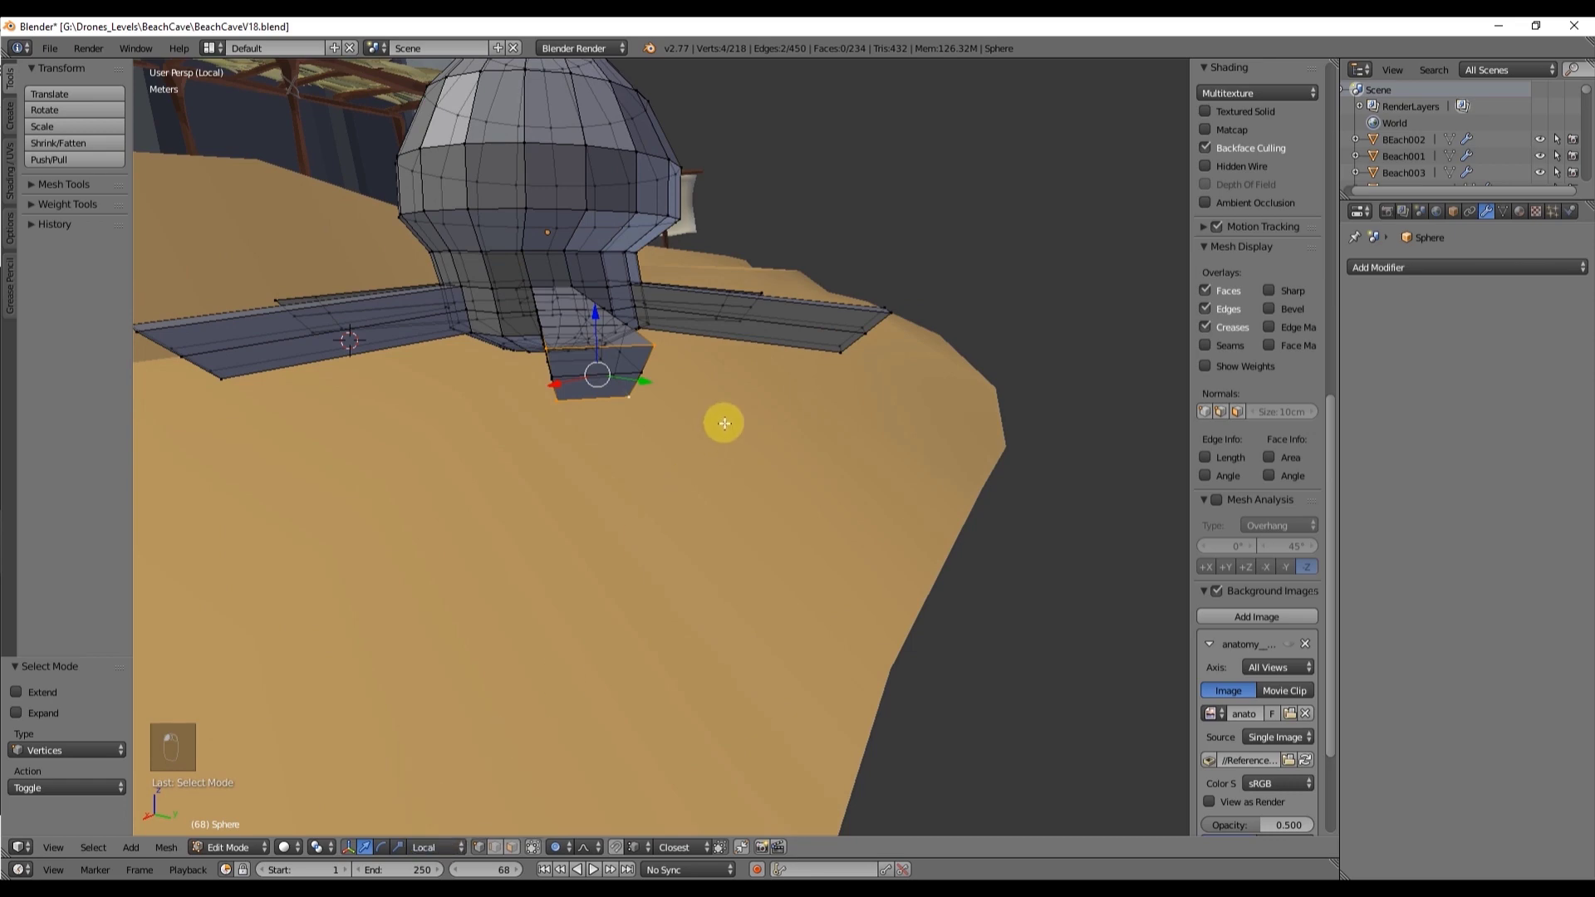
key(s)
click(641, 441)
middle_drag(725, 424, 914, 332)
Step: Move and scale pairs of vertices along the segmented arm to taper its cross-section
drag(928, 268, 922, 297)
middle_drag(922, 297, 740, 398)
right_click(733, 392)
shift+right_click(755, 455)
middle_drag(754, 456, 659, 167)
shift+right_click(591, 340)
shift+right_click(532, 347)
key(ctrl+z)
shift+right_click(470, 258)
key(s)
shift+right_click(474, 253)
shift+right_click(575, 306)
key(s)
key(s)
key(s)
Step: Slide vertices and an edge loop along the arm's edges to adjust the shape of its segments
middle_drag(748, 188, 322, 464)
key(g)
key(g)
key(a)
alt+right_click(721, 378)
key(g)
key(g)
click(736, 378)
right_click(584, 228)
key(s)
key(g)
key(g)
click(298, 367)
Step: Try another slide on the arm, and undo the latest changes
middle_drag(298, 367, 634, 613)
key(g)
key(g)
key(g)
key(ctrl+z)
key(ctrl+z)
key(ctrl+z)
key(ctrl+z)
key(ctrl+z)
key(ctrl+z)
Step: Add another loop cut across the arm and scale its vertices to refine the upper segments
key(ctrl+r)
key(s)
key(s)
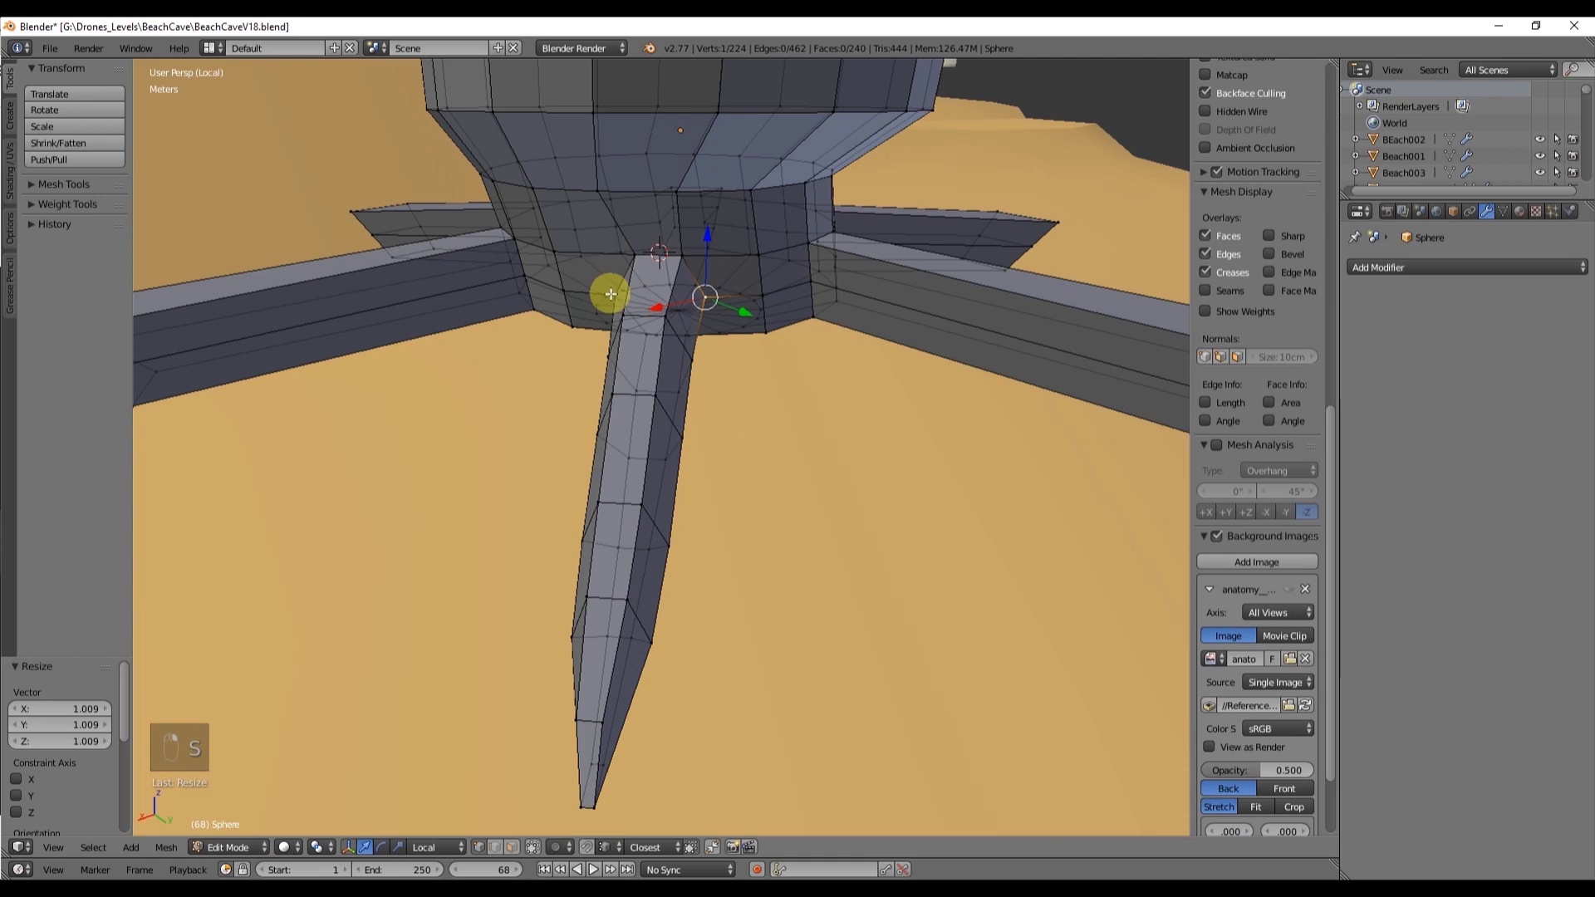
click(727, 288)
middle_drag(727, 287, 638, 424)
click(756, 338)
middle_drag(756, 338, 738, 407)
Step: Scale opposite vertices toward the arm's tip inward to taper it
right_click(738, 495)
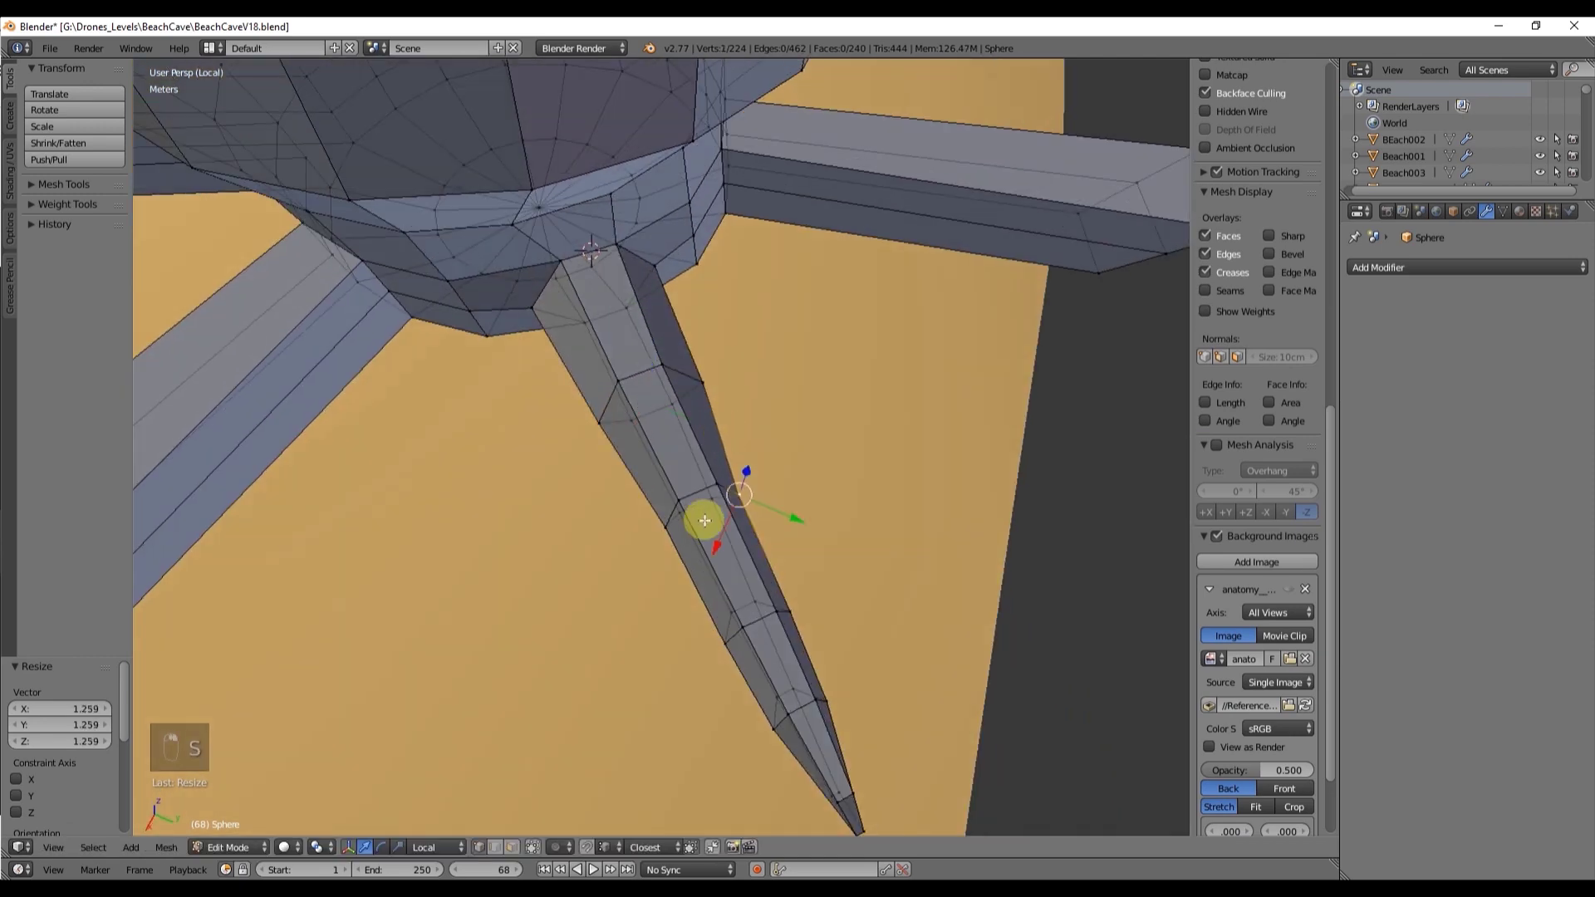
click(897, 656)
shift+right_click(784, 609)
key(s)
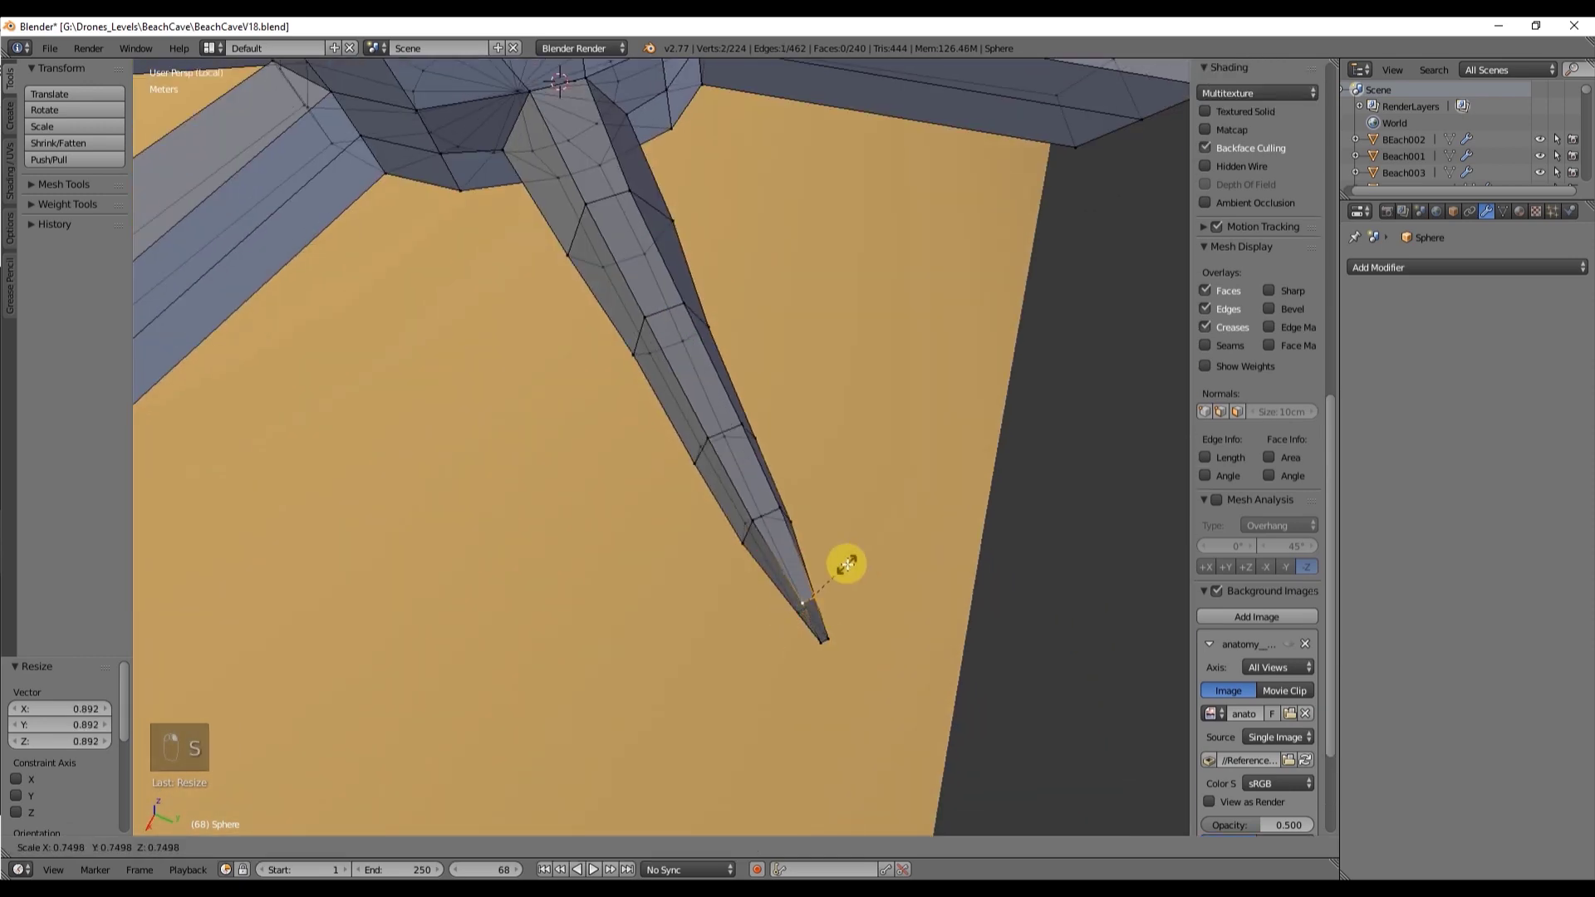
click(849, 565)
middle_drag(849, 565, 994, 431)
Step: Flatten the arm's tip by scaling its vertices to 0.807 along Z
key(a)
key(b)
drag(981, 428, 868, 320)
middle_drag(868, 320, 584, 292)
key(s)
click(544, 390)
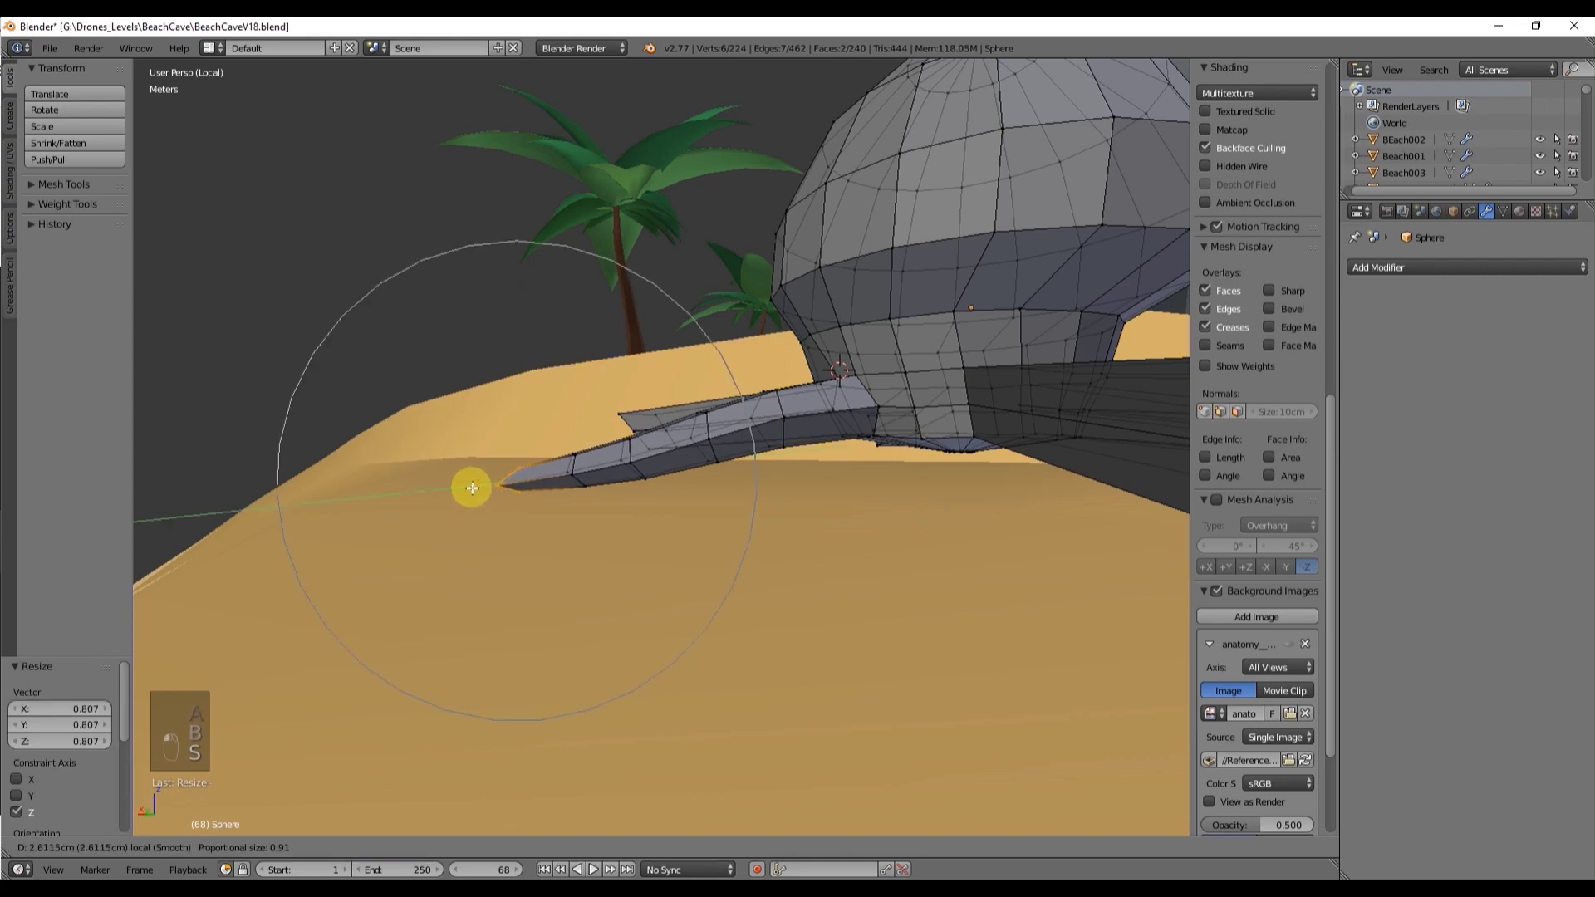
Step: Reposition the arm's tip with smooth proportional editing, including 4.68 cm along X and about -4.79 cm along Z
drag(472, 488, 467, 489)
middle_drag(467, 489, 636, 582)
drag(636, 636, 620, 658)
middle_drag(620, 648, 802, 498)
drag(834, 413, 839, 435)
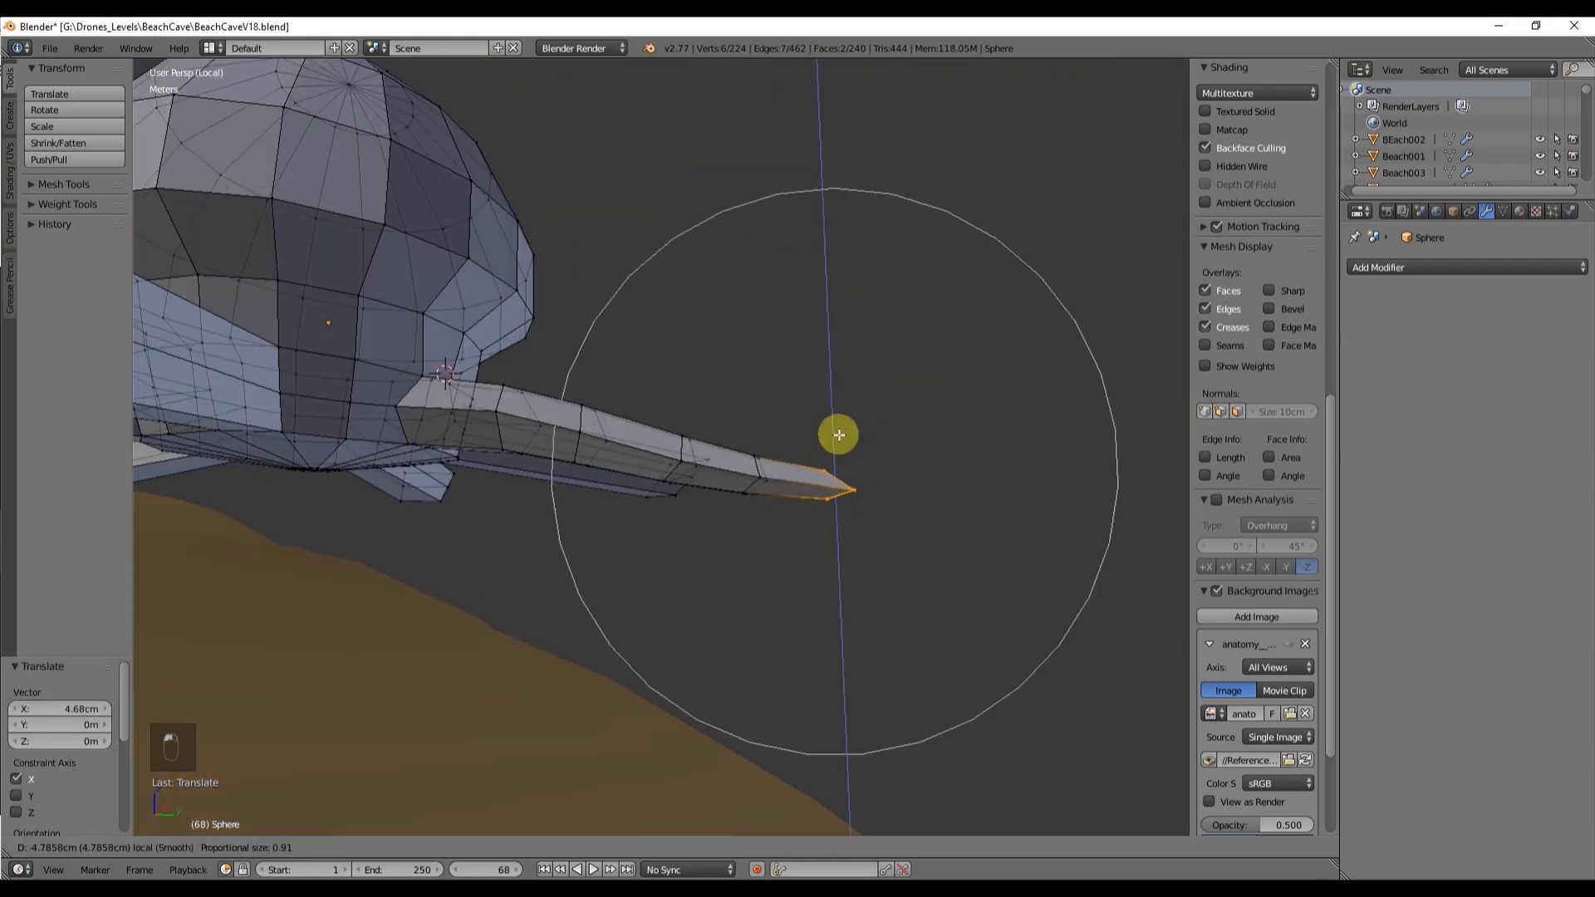
Step: Rotate the arm's tip about X and scale it to 0.904
key(r)
key(x)
middle_drag(839, 436, 588, 487)
click(871, 471)
click(734, 547)
Step: Grow the selection to cover the whole finished arm and duplicate it -62.215 cm along X
key(ctrl+KP_Add)
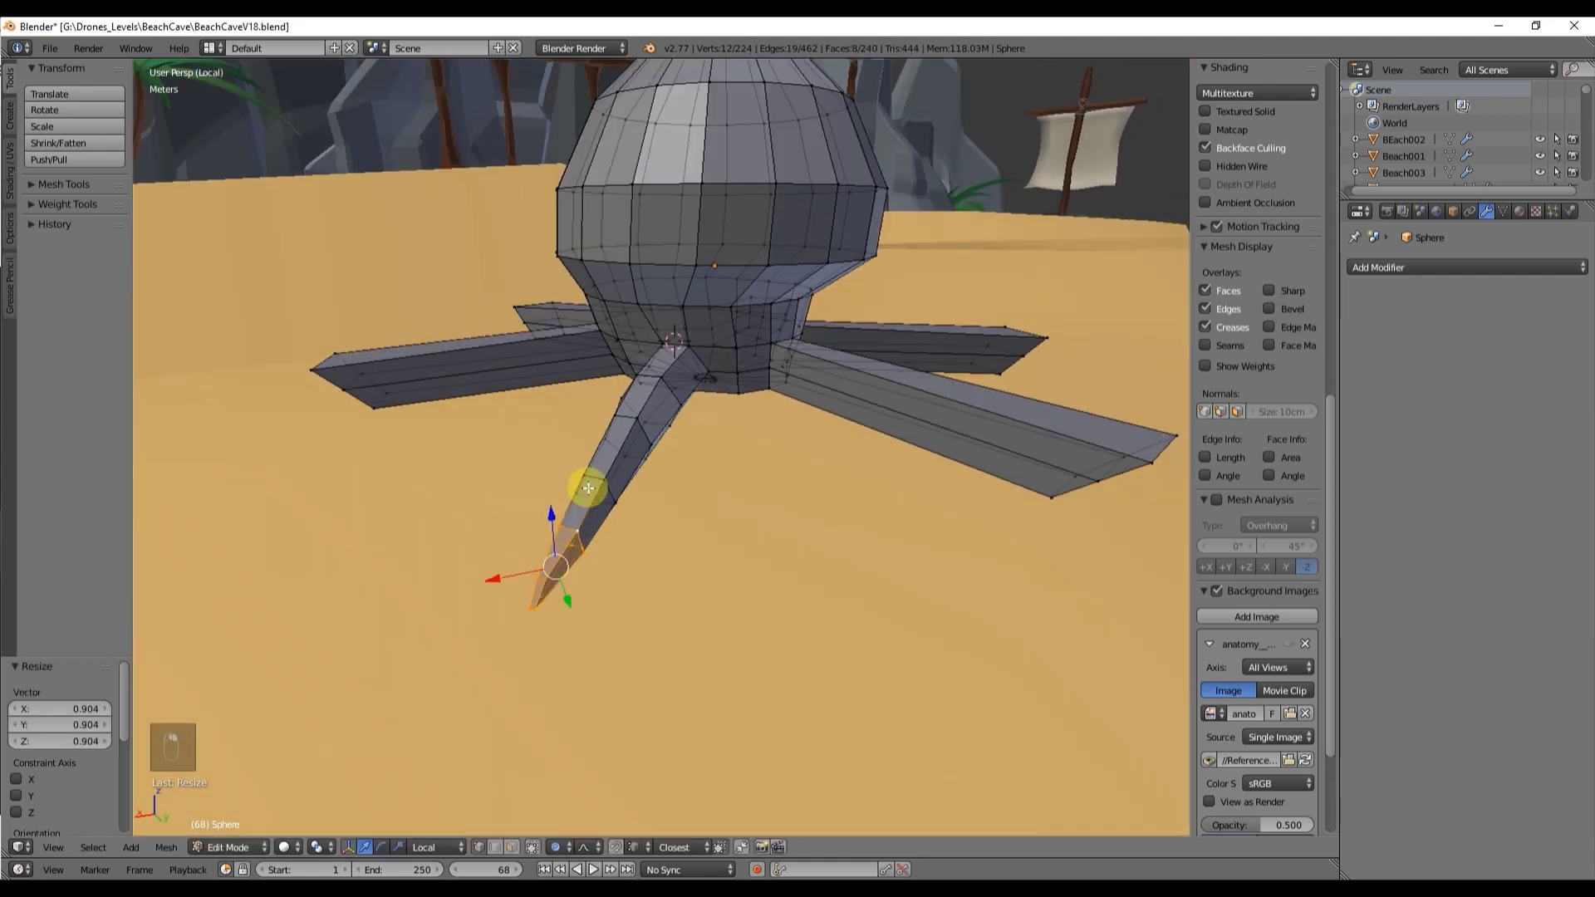
key(ctrl+z)
middle_drag(701, 383, 695, 448)
key(ctrl+z)
scroll(474, 347, down, 5)
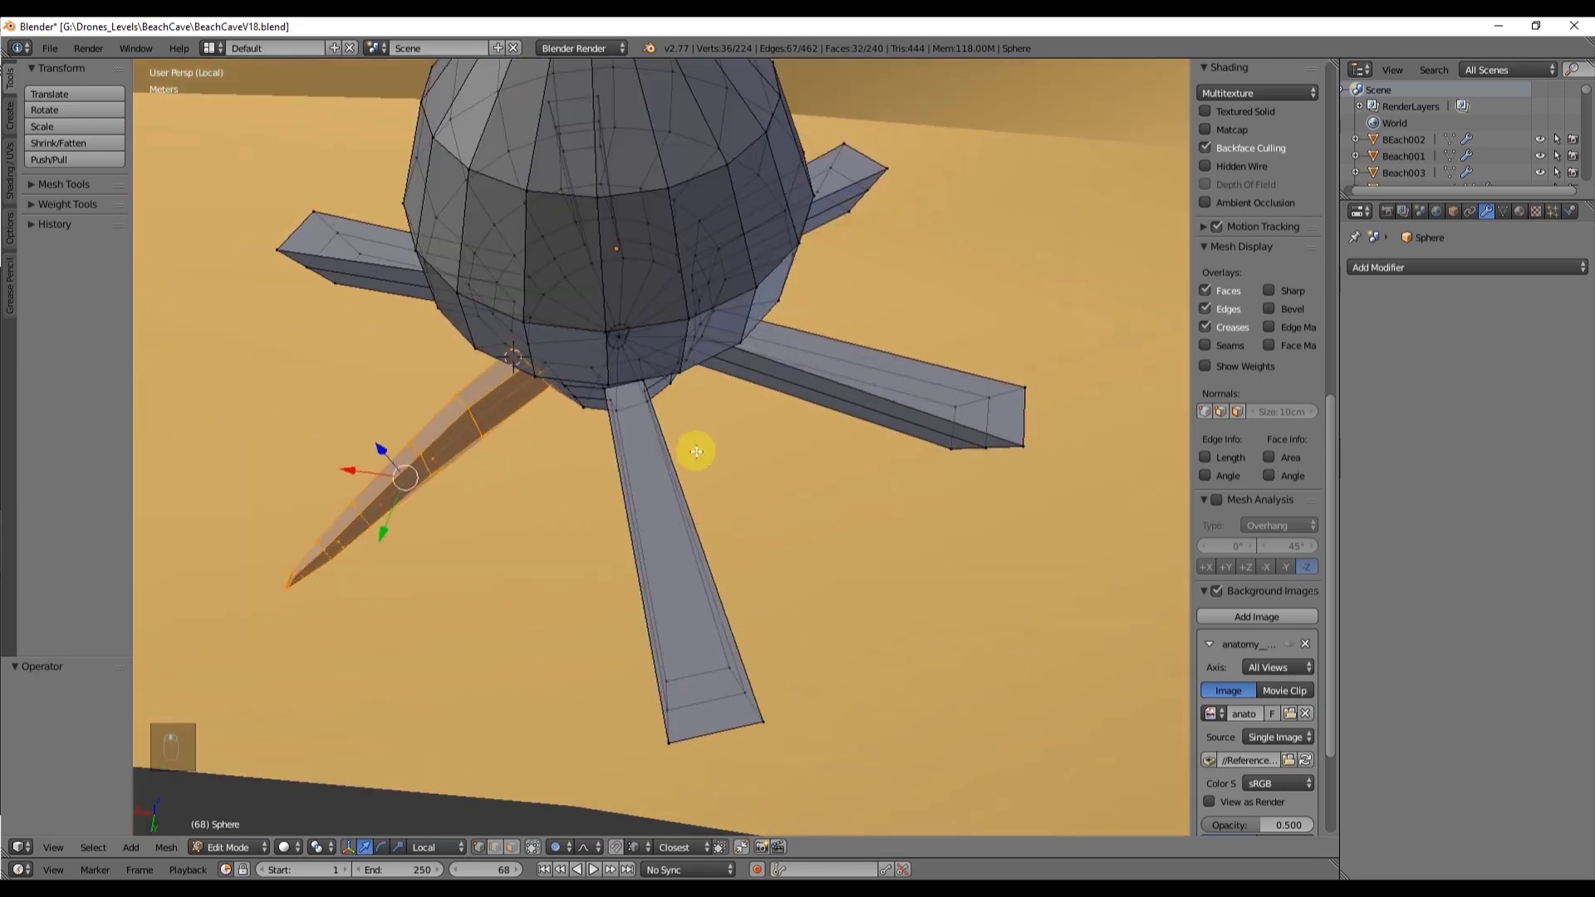
key(shift+d)
key(x)
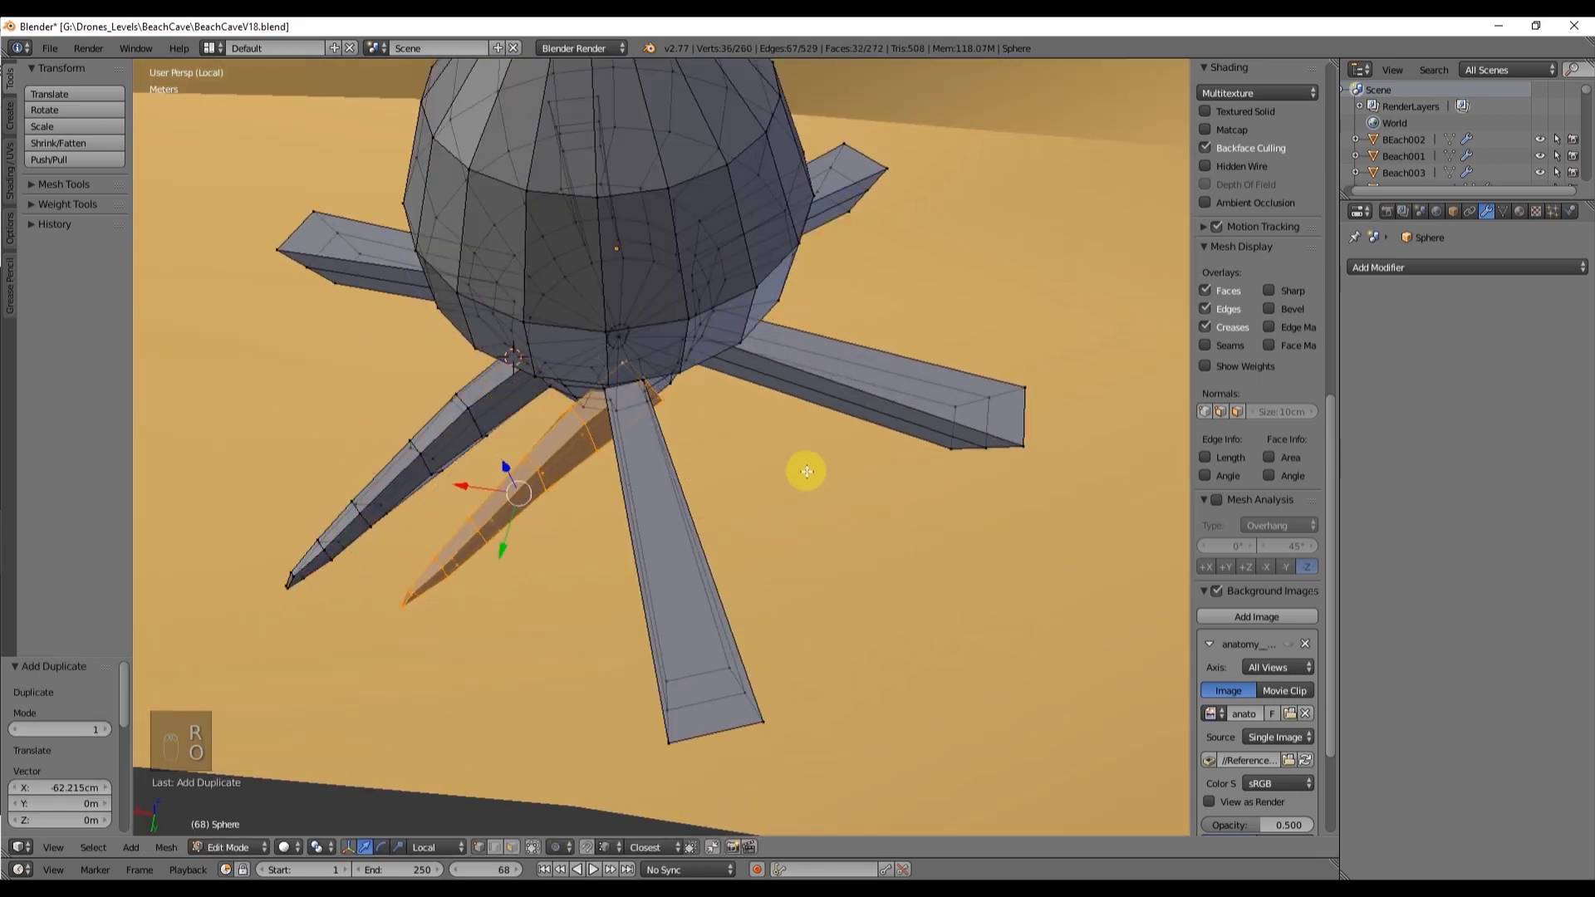
Step: Turn off proportional editing, then rotate the duplicated arm and move it over the neighbouring straight arm
click(573, 306)
key(g)
click(665, 417)
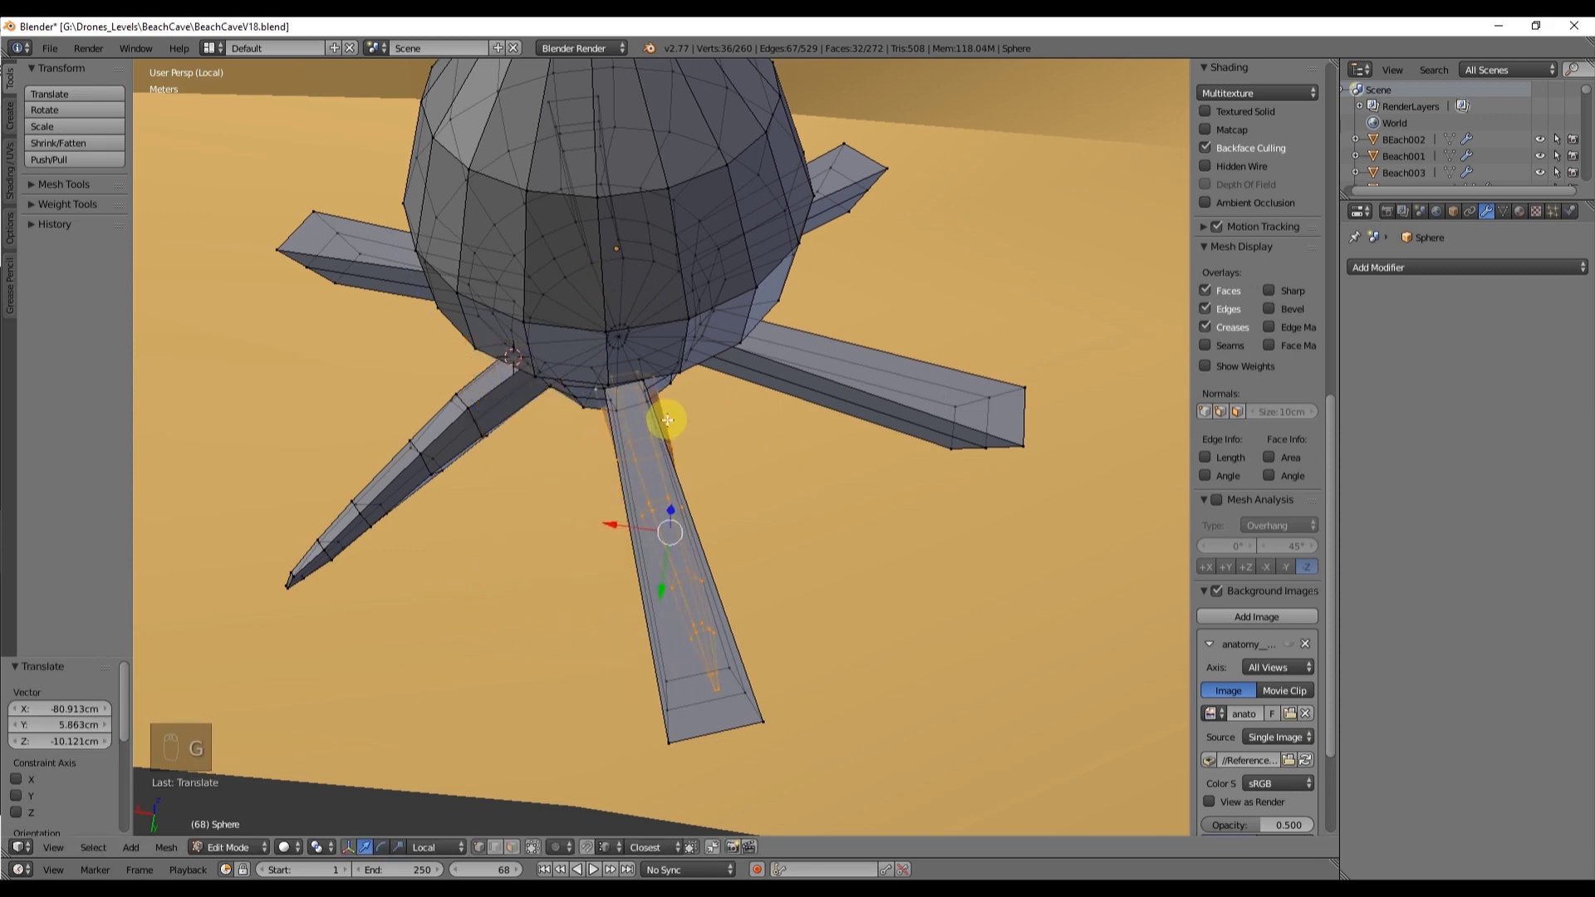
middle_drag(667, 420, 792, 460)
scroll(793, 460, up, 3)
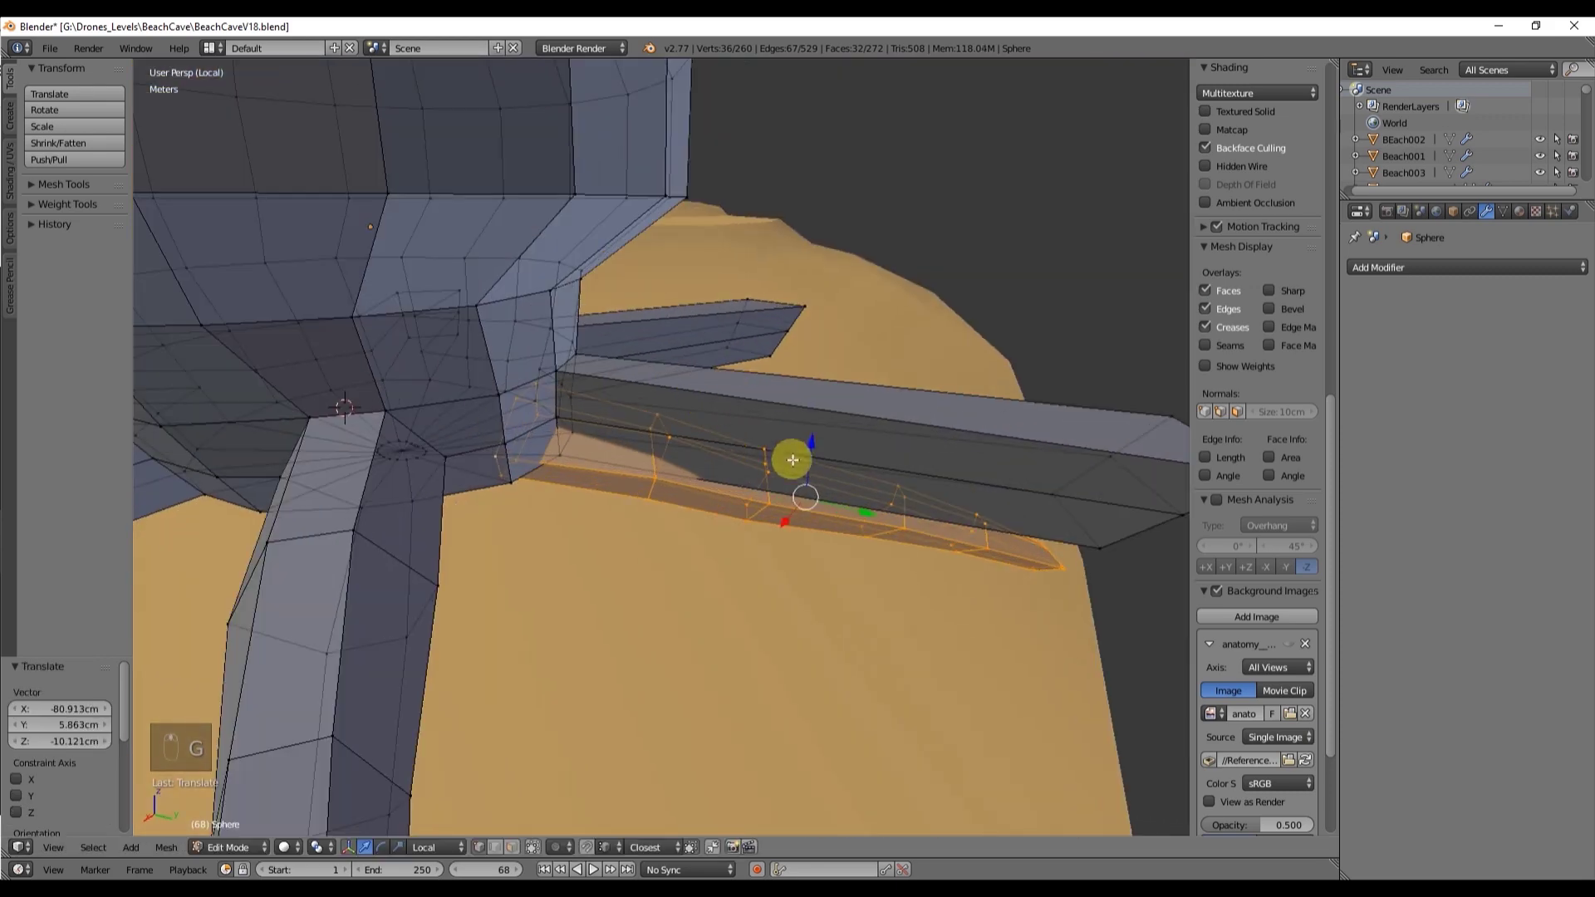
Step: Align the duplicated arm's base corner with the underside of the octopus's neck
key(g)
click(532, 393)
middle_drag(531, 392, 303, 402)
middle_drag(475, 387, 683, 455)
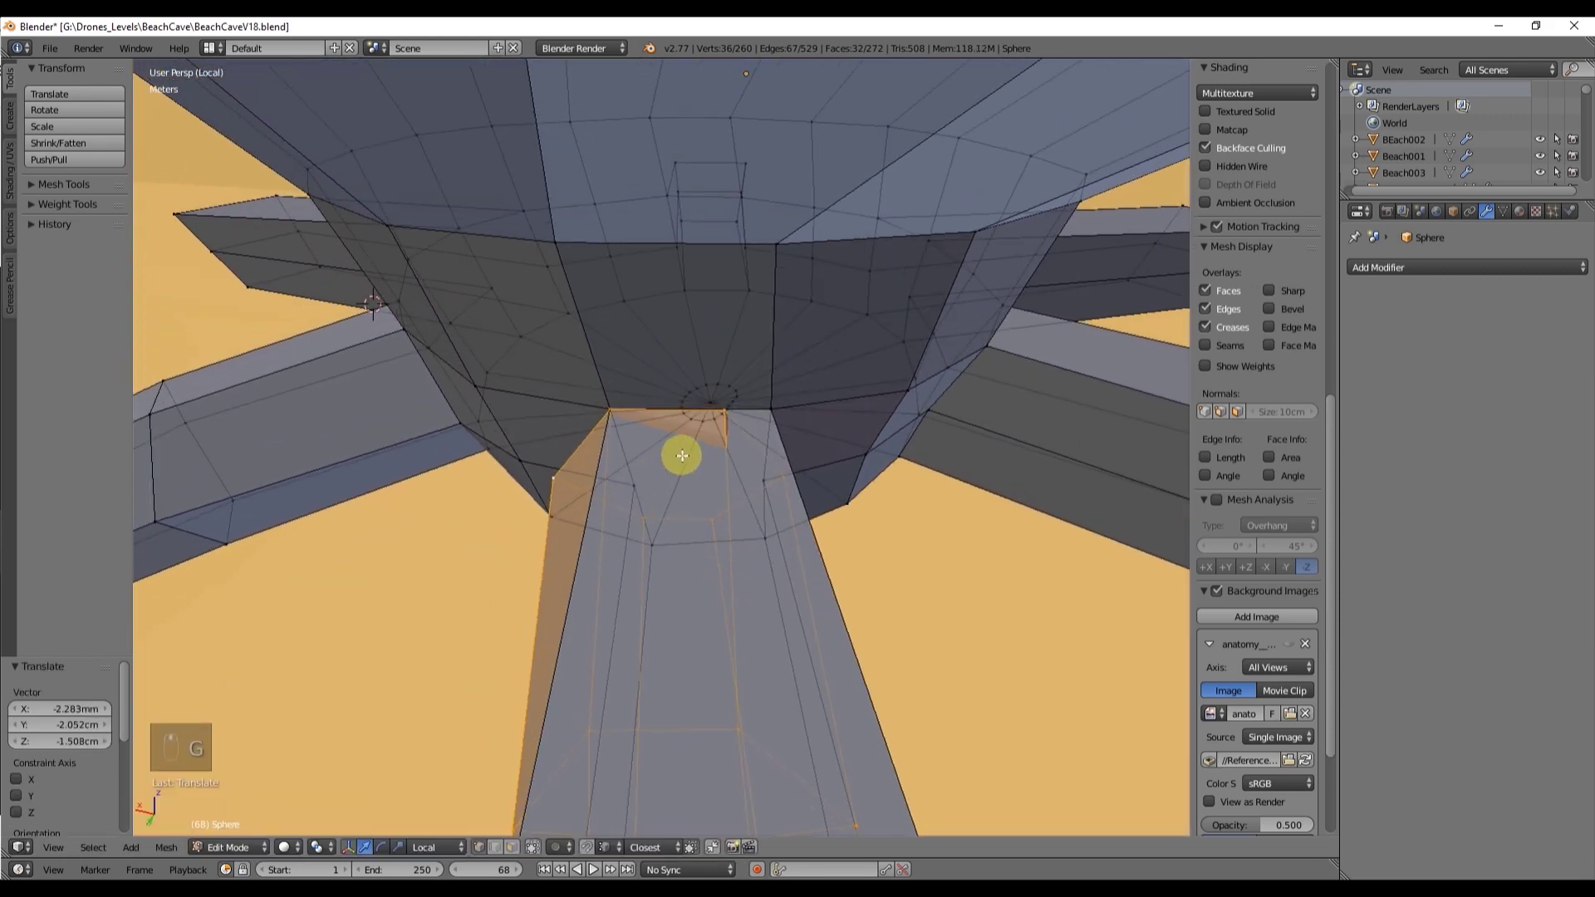
scroll(697, 463, up, 3)
scroll(701, 502, down, 9)
middle_drag(701, 516, 926, 462)
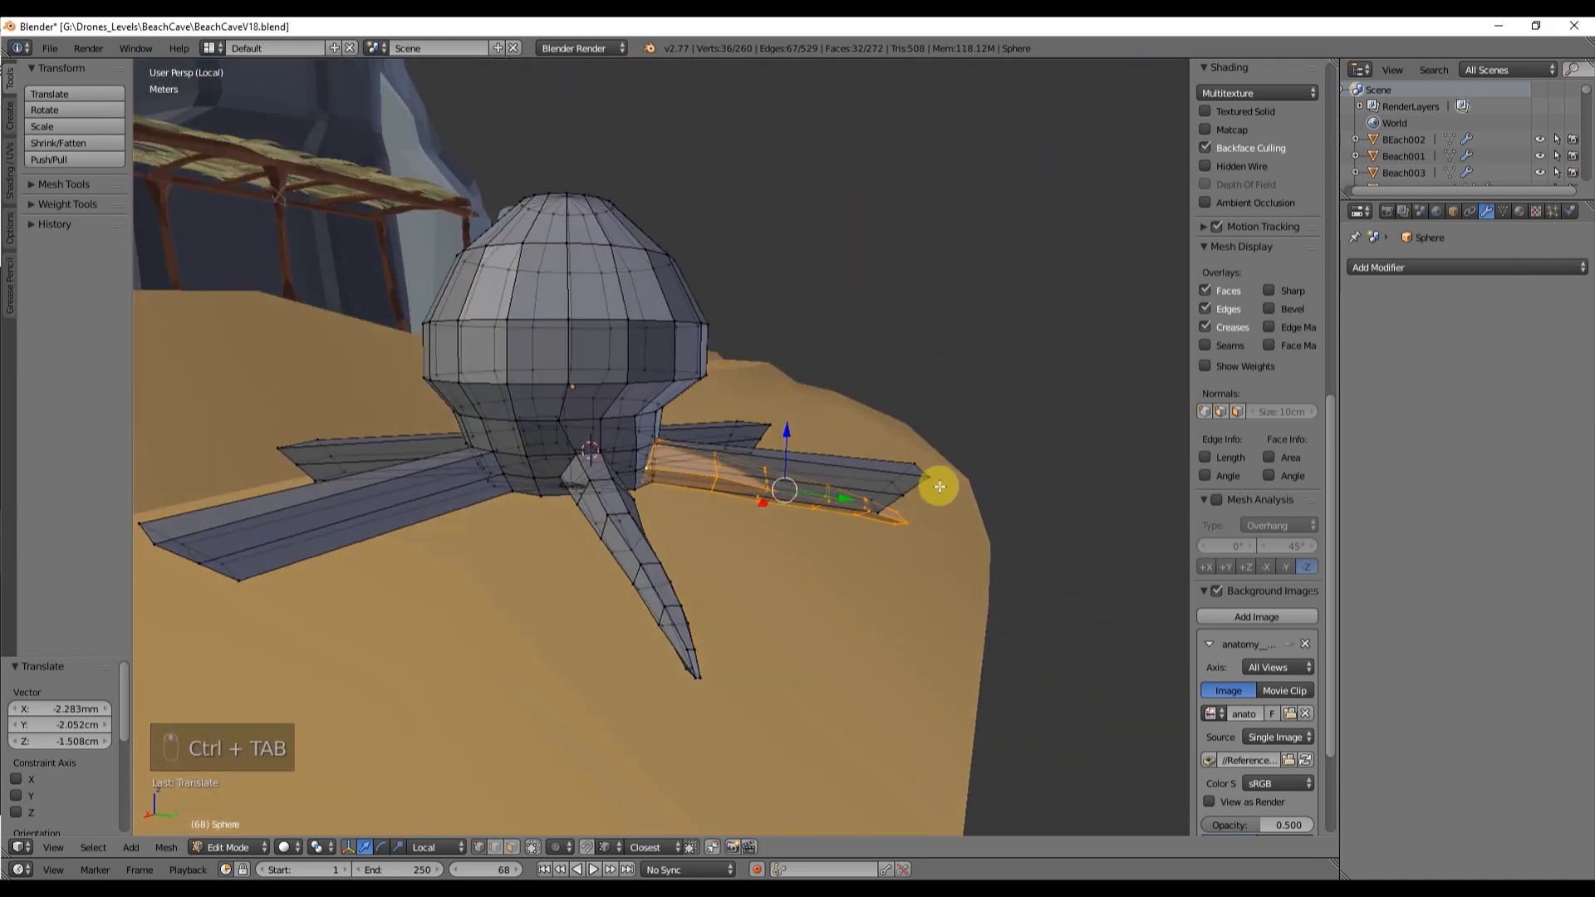
Step: Delete the end vertices of the old straight arm overlapping the duplicated one
key(a)
alt+right_click(913, 482)
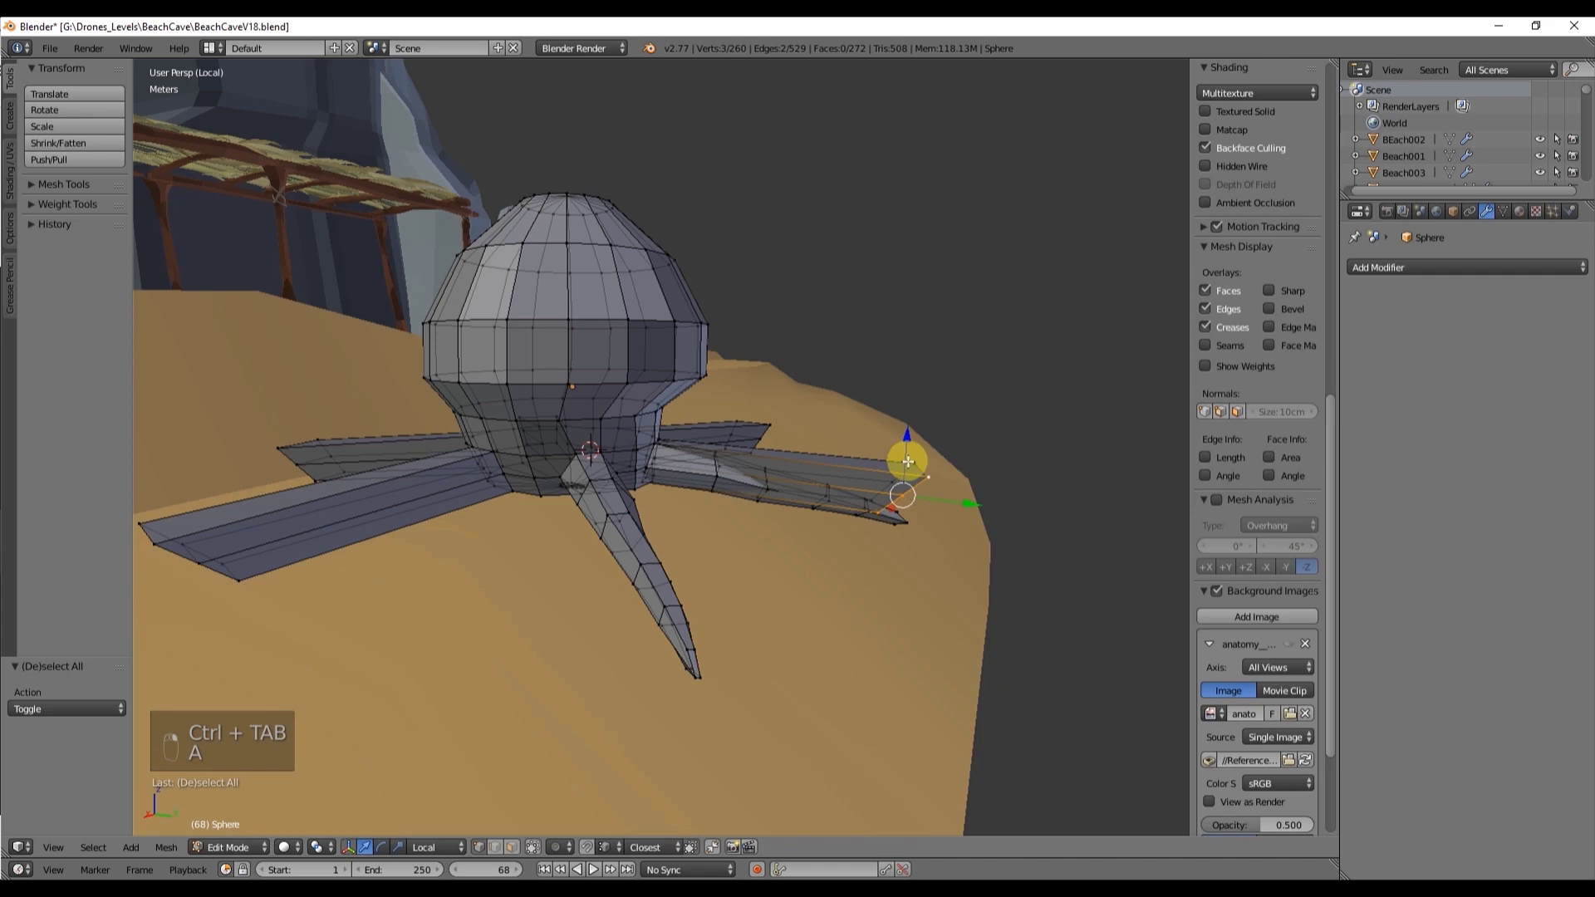
middle_drag(903, 471, 682, 484)
key(Delete)
click(867, 432)
Step: Move the duplicated arm's base vertices and the adjoining body vertices together to close the gaps
scroll(683, 483, up, 8)
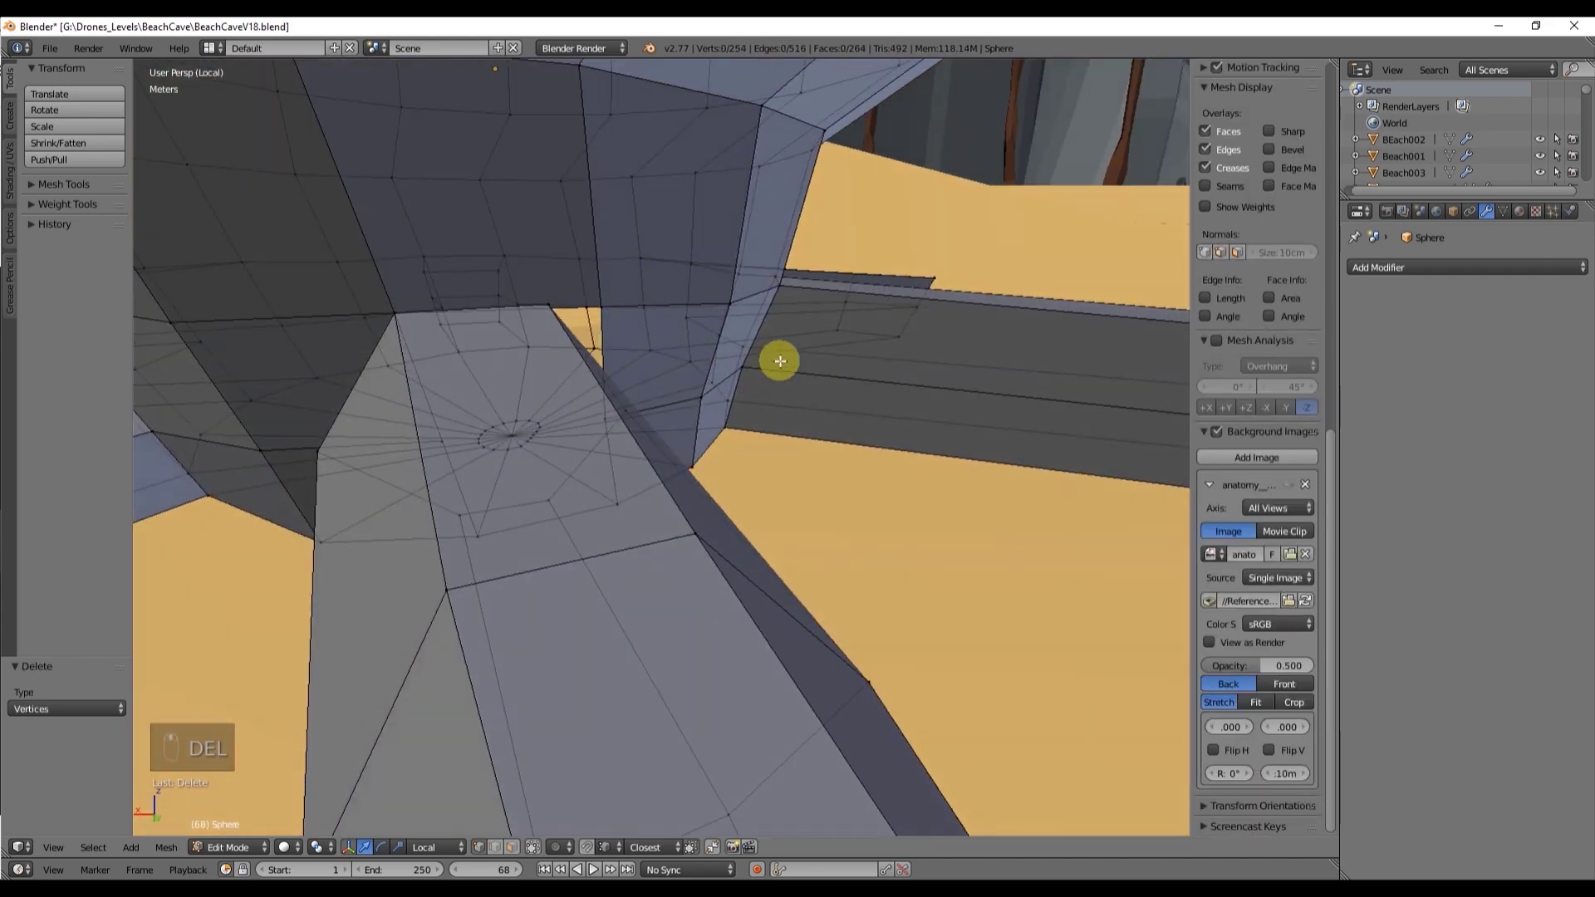
middle_drag(779, 361, 782, 437)
right_click(509, 523)
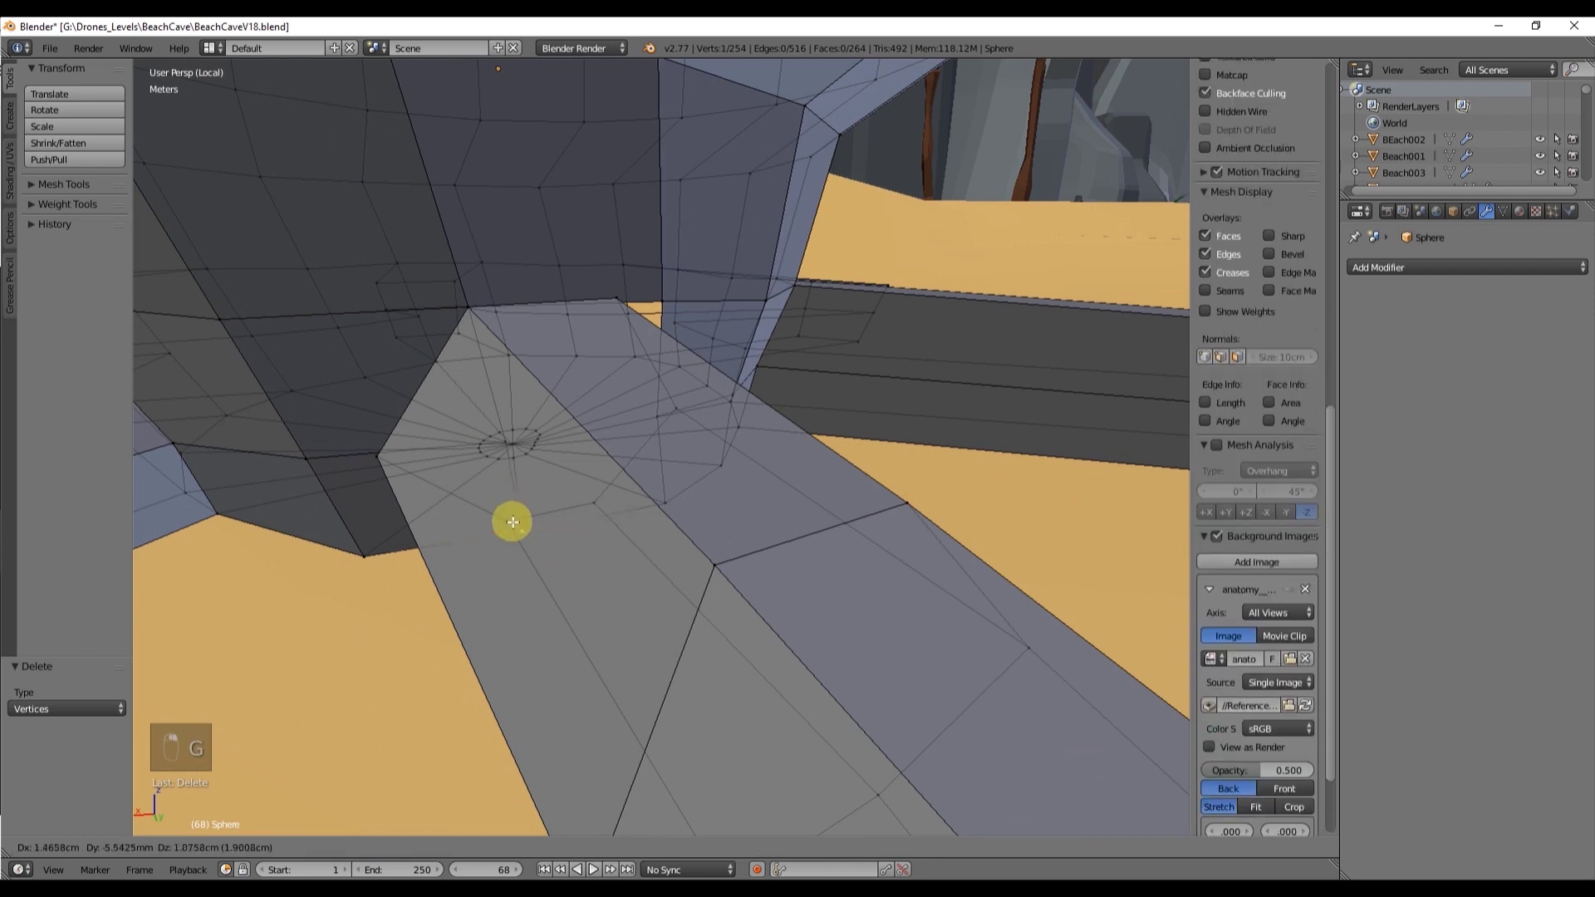
key(g)
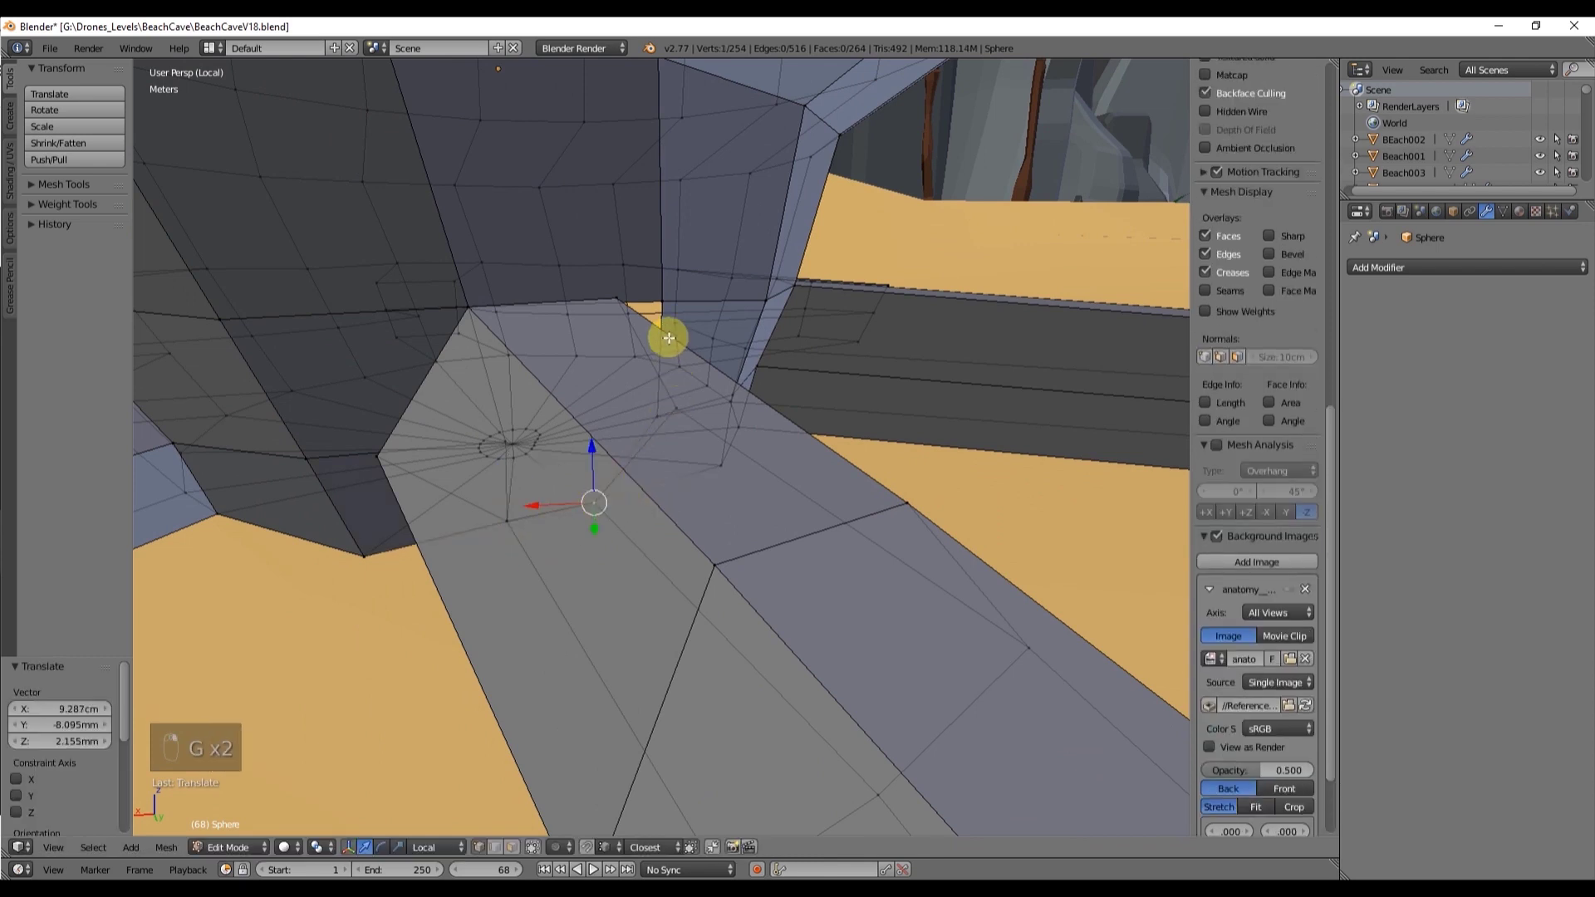
key(h)
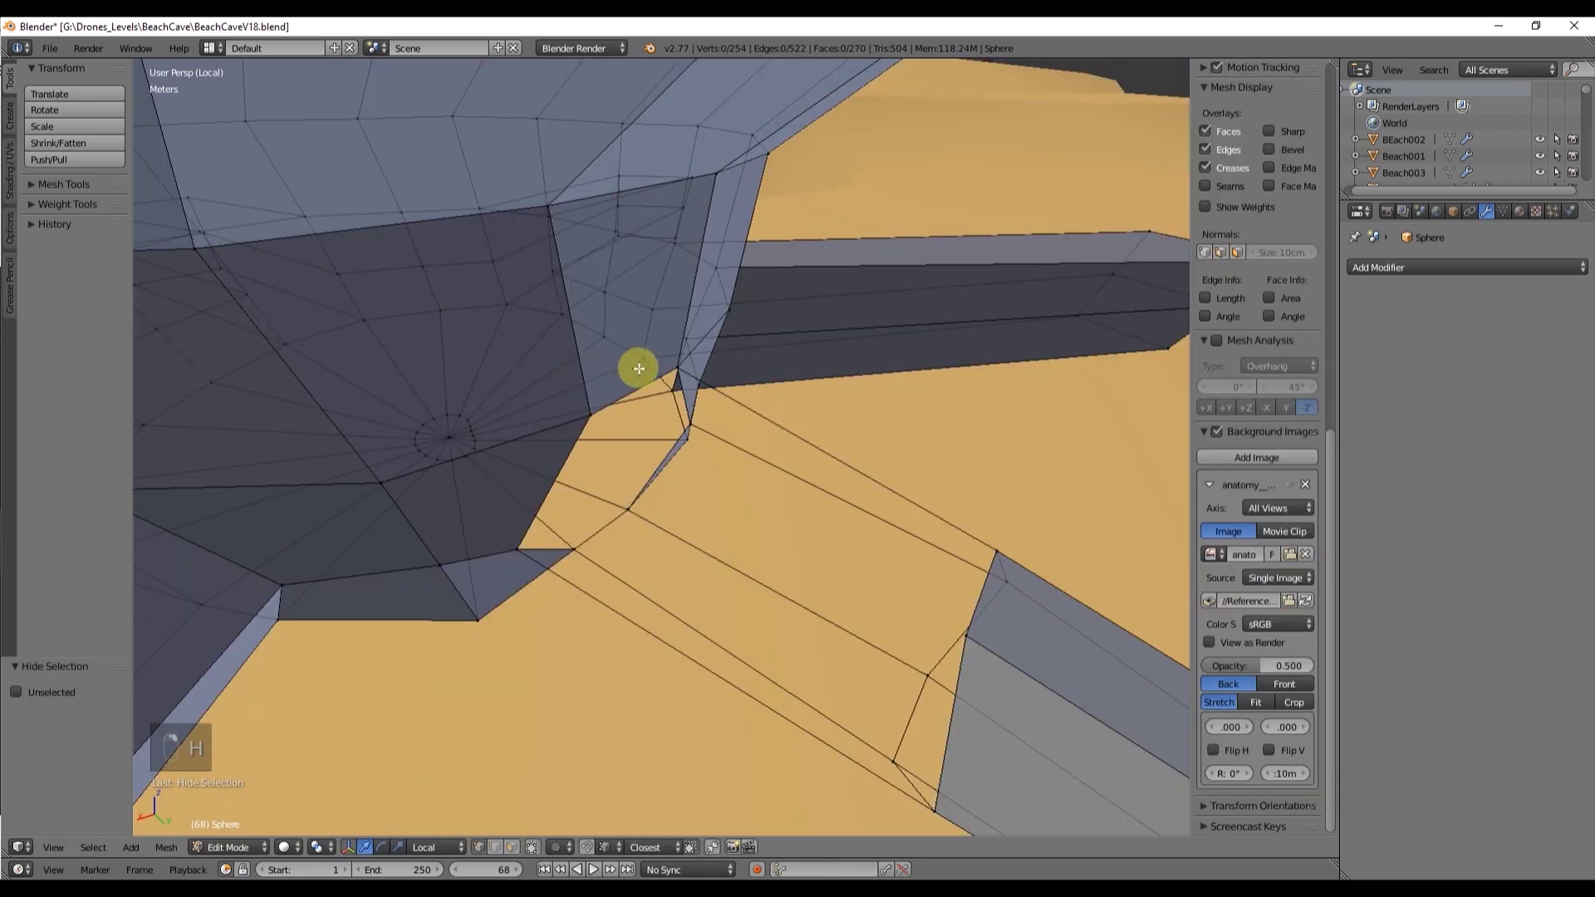
key(ctrl+z)
key(g)
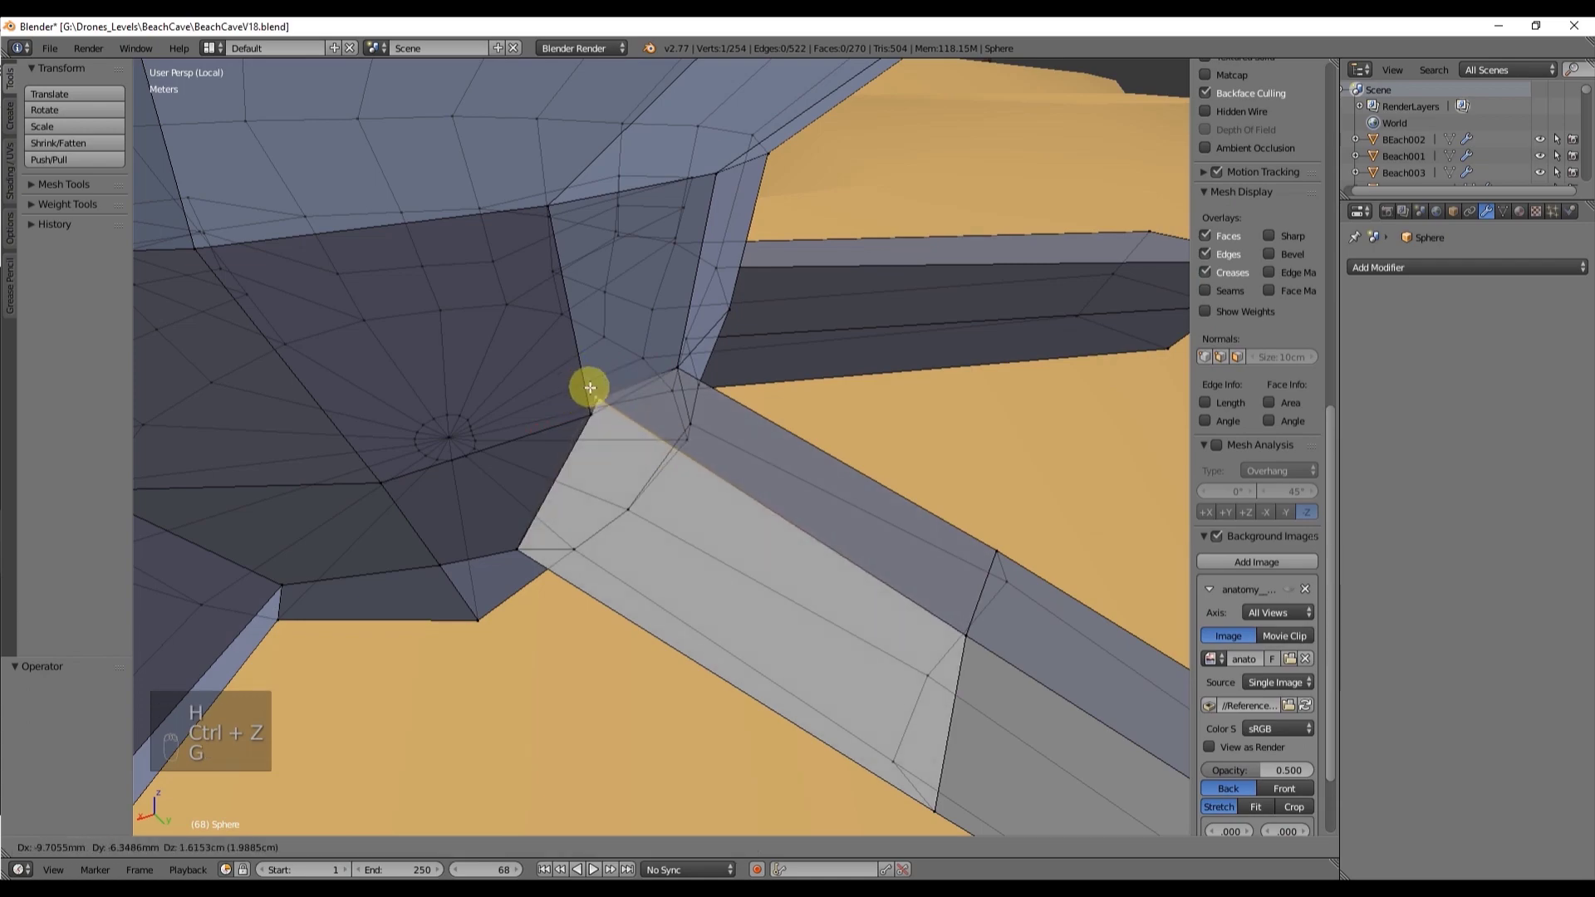
click(652, 448)
Step: Select the entire mesh and remove doubles to weld the new arm to the body
key(a)
key(a)
key(a)
key(w)
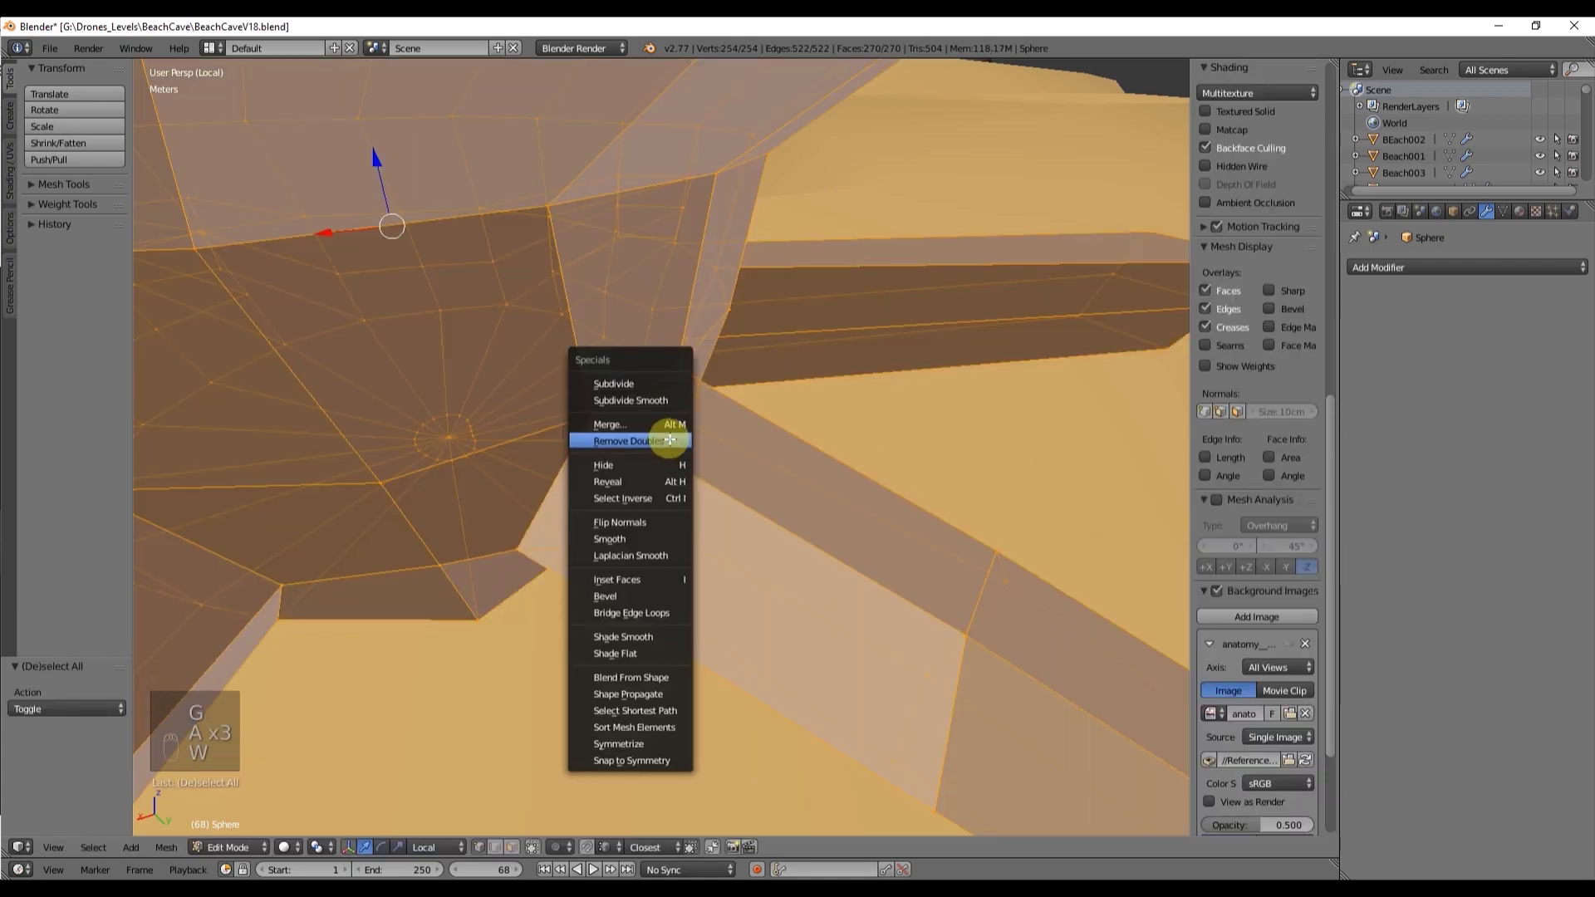
click(669, 441)
key(a)
key(a)
key(a)
Step: Select all of a finished tapered arm and duplicate it beside the next straight arm
middle_drag(815, 427, 866, 574)
scroll(687, 391, down, 3)
key(b)
drag(866, 576, 515, 357)
middle_drag(515, 357, 465, 366)
shift+right_click(319, 360)
key(ctrl+z)
middle_drag(335, 438, 823, 465)
key(ctrl+z)
key(ctrl+z)
key(ctrl+z)
key(ctrl+z)
key(shift+d)
click(873, 452)
Step: Rotate the new duplicate by 17.154° about Z and move it toward the next straight arm
key(r)
key(z)
click(841, 415)
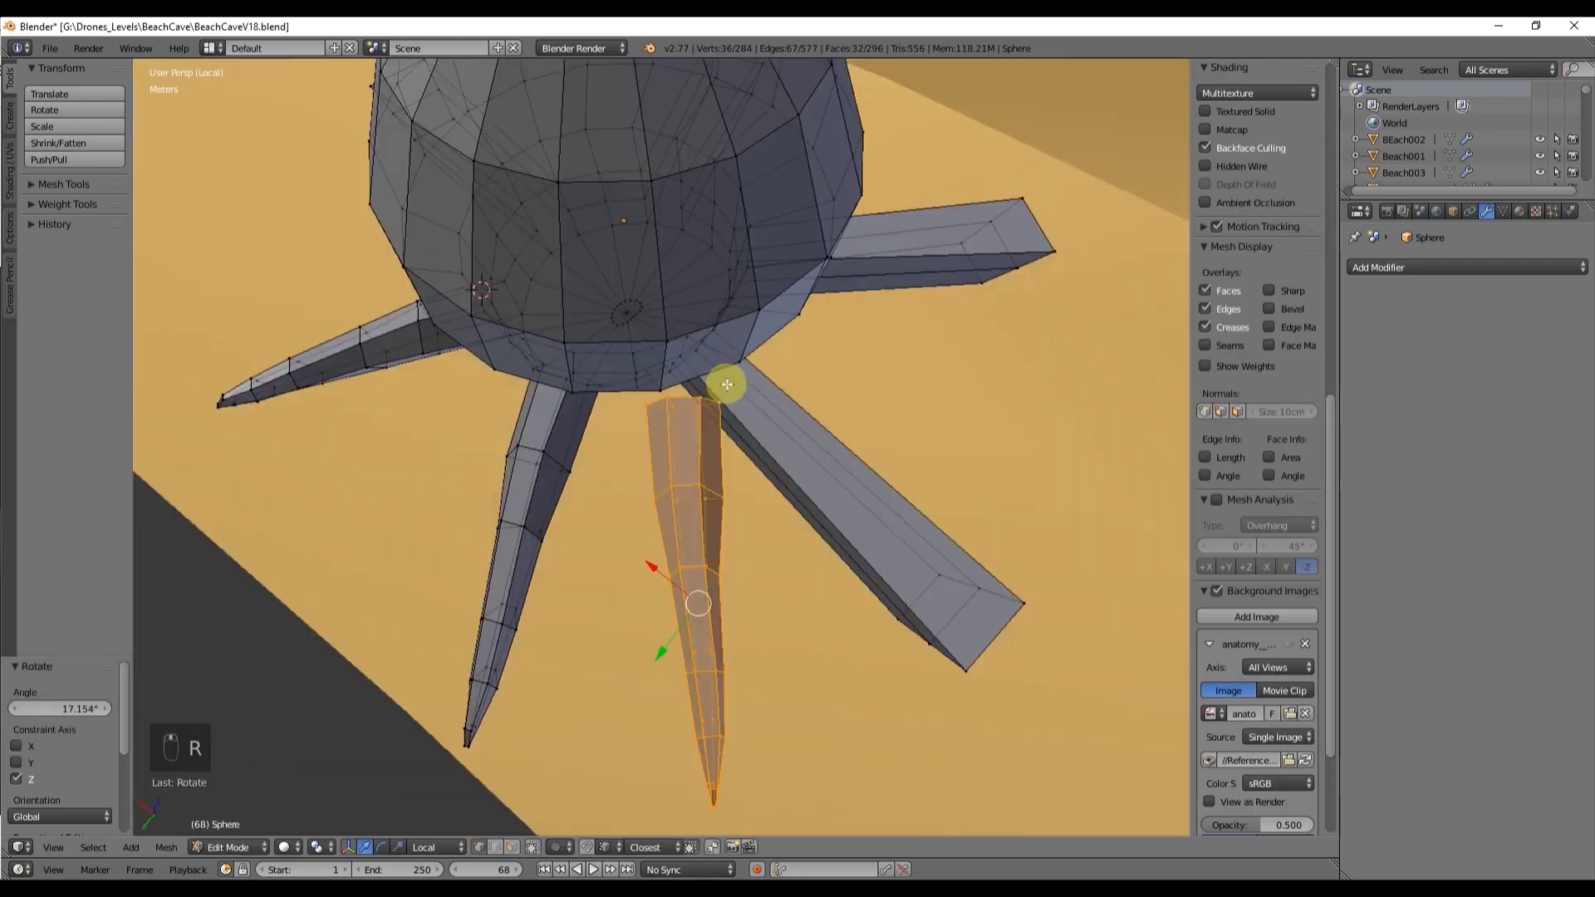
key(r)
key(g)
click(727, 416)
middle_drag(727, 416, 826, 399)
Step: Refine the duplicate's rotation and position, including -2.523 cm along X, to line its base up with the body
key(KP_7)
key(KP_5)
key(r)
key(g)
key(g)
middle_drag(684, 407, 541, 359)
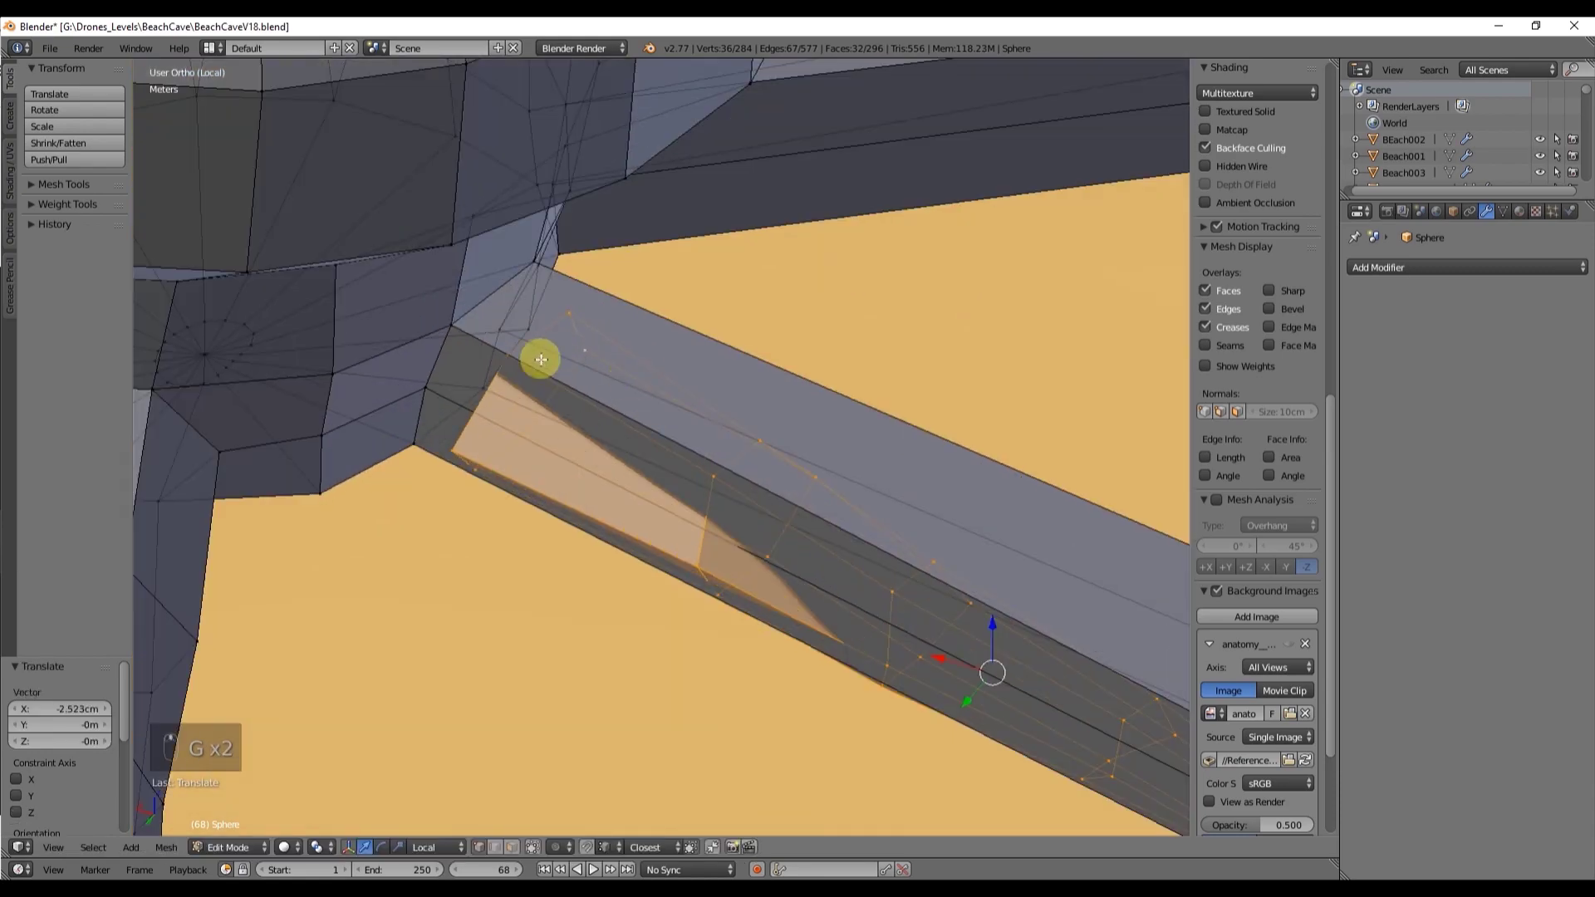
key(g)
click(454, 332)
middle_drag(454, 331, 797, 274)
scroll(797, 274, down, 4)
Step: Replace the remaining straight arms with duplicates of the tapered arm, joining their bases to the body
key(a)
alt+right_click(1073, 507)
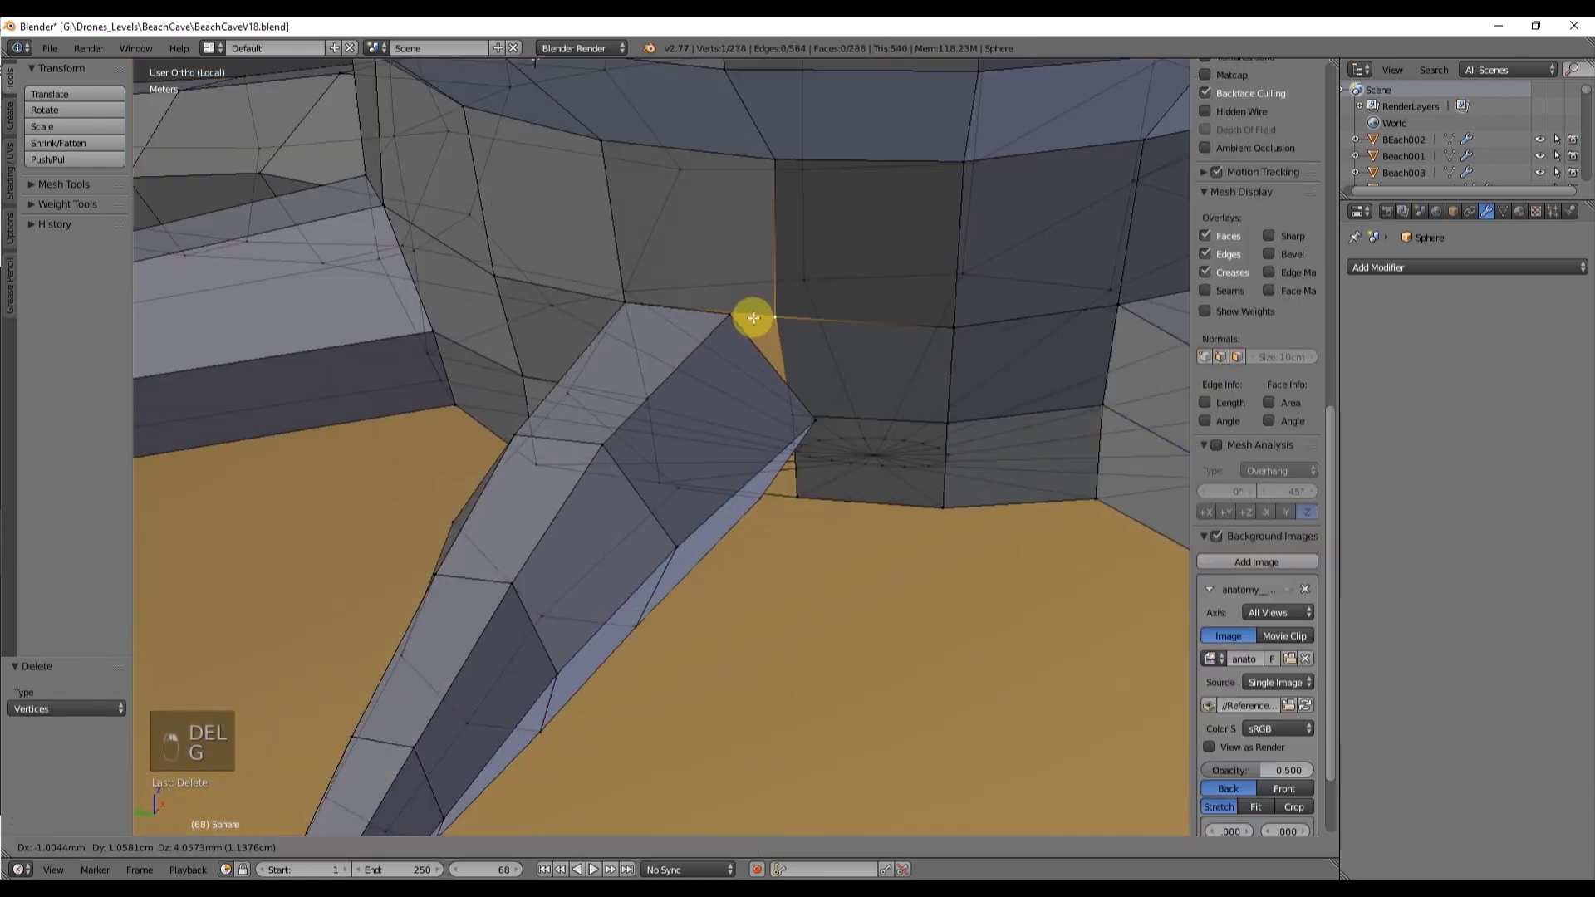
key(a)
key(a)
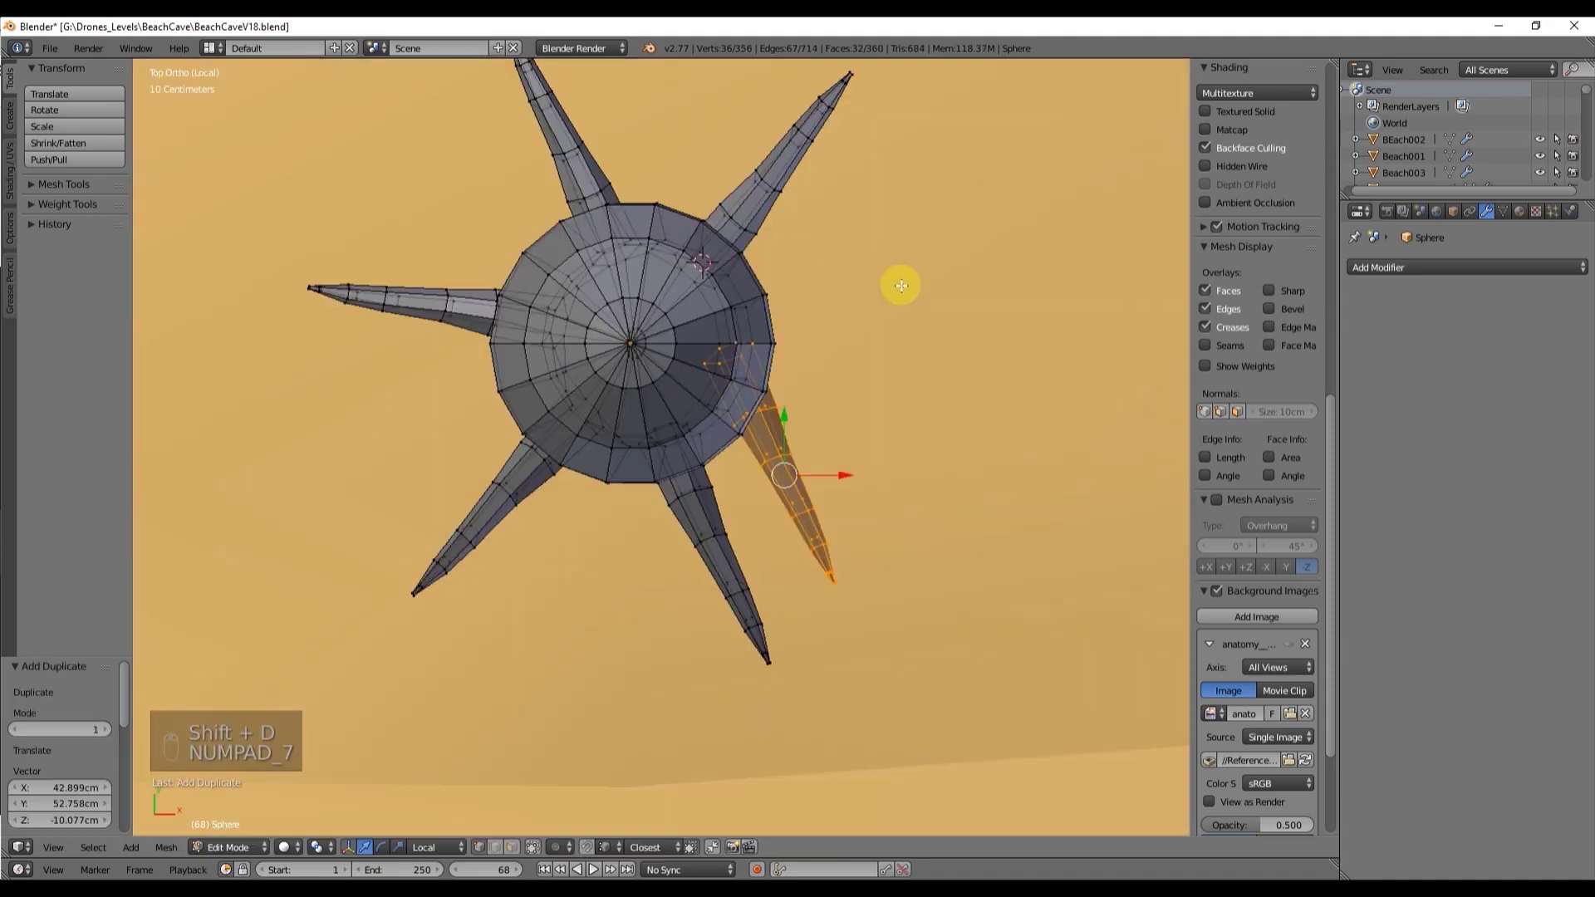
click(789, 330)
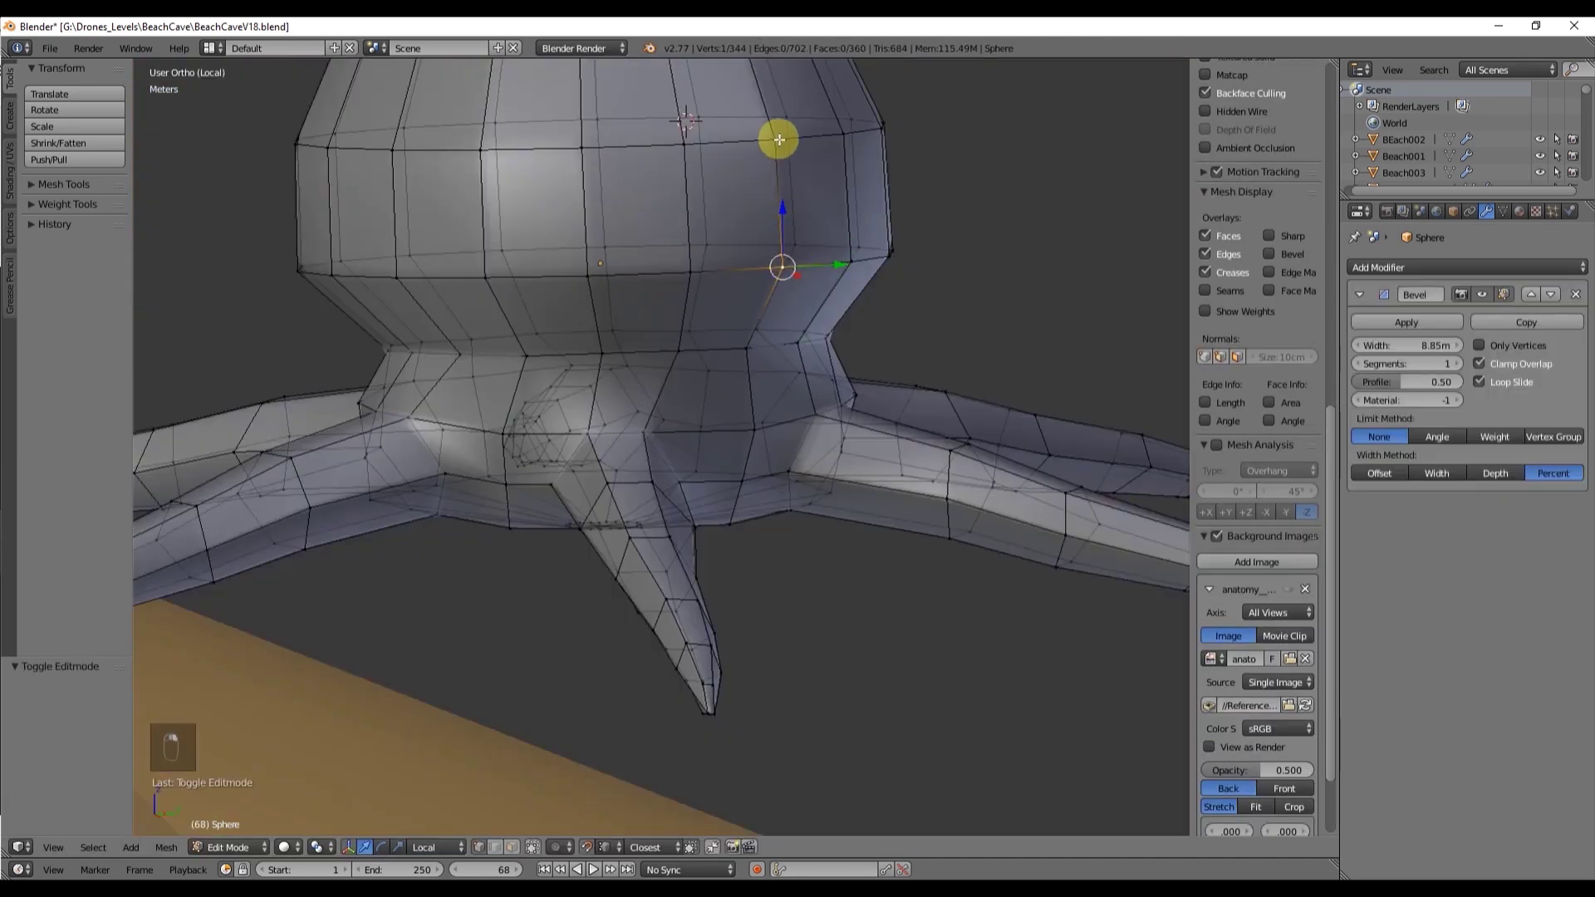
Step: Snap the 3D cursor to a vertical edge on the head and add a UV sphere with 8 segments and 8 rings
shift+right_click(780, 139)
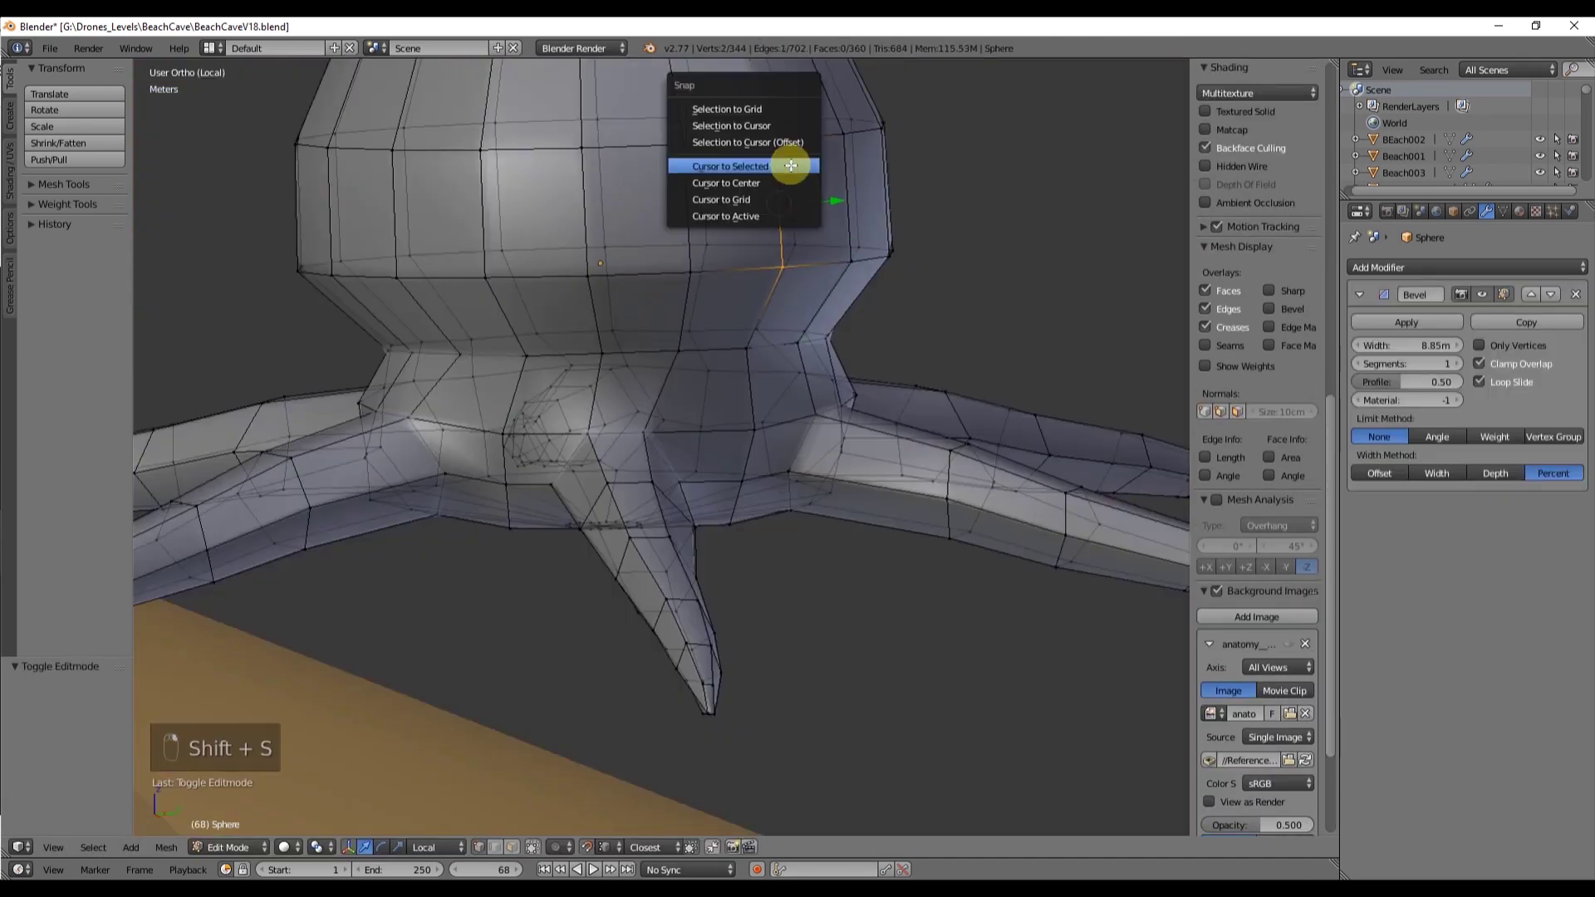
middle_drag(784, 171, 760, 264)
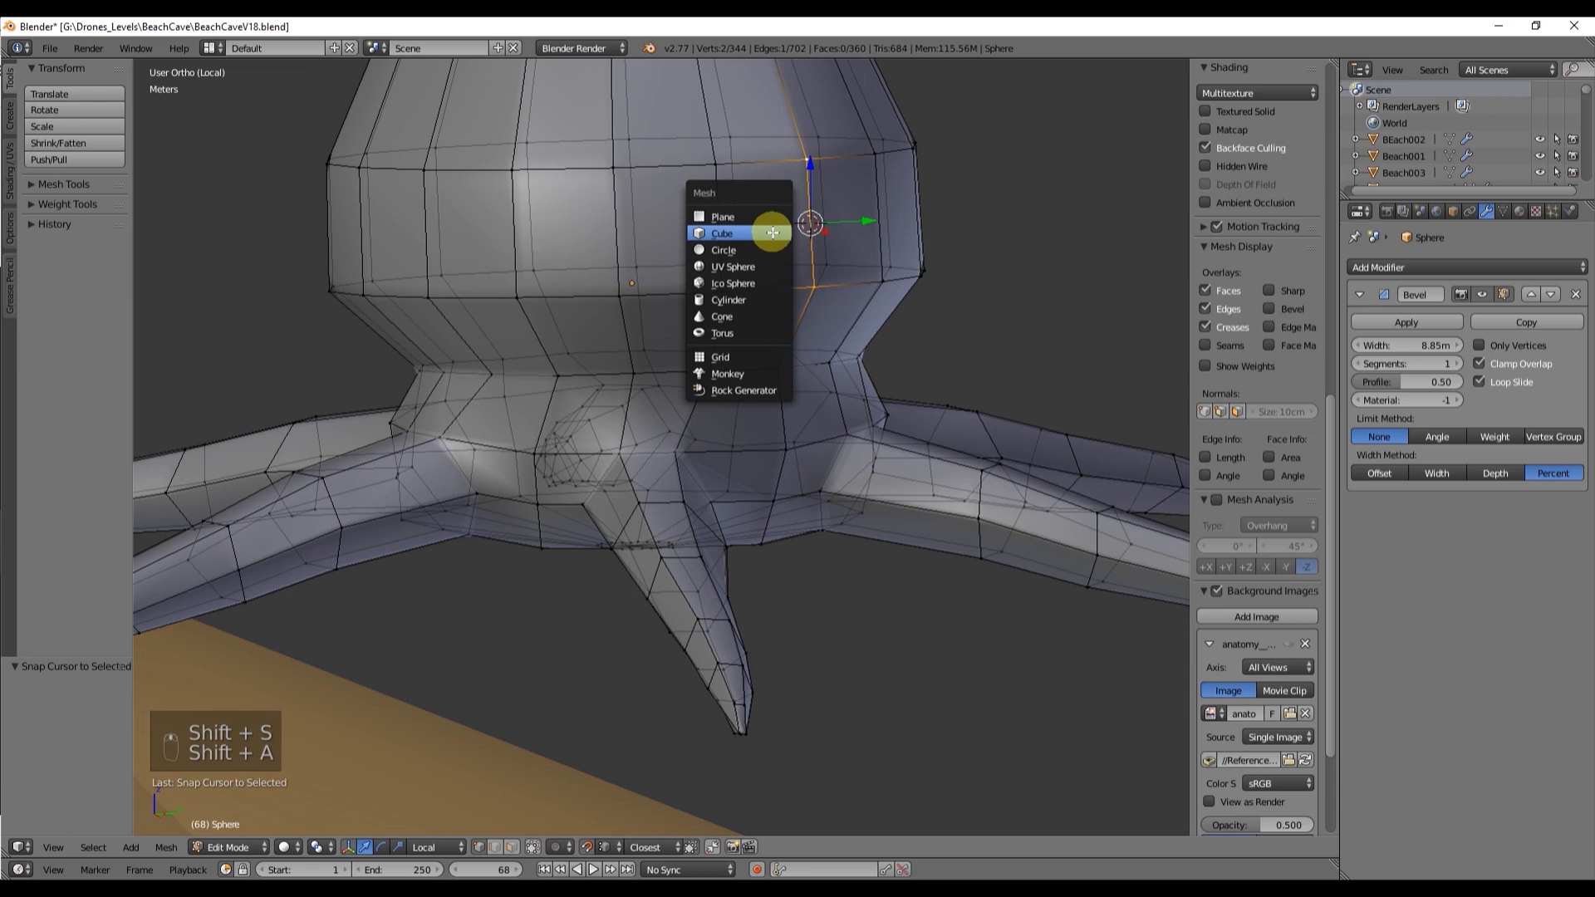
click(745, 267)
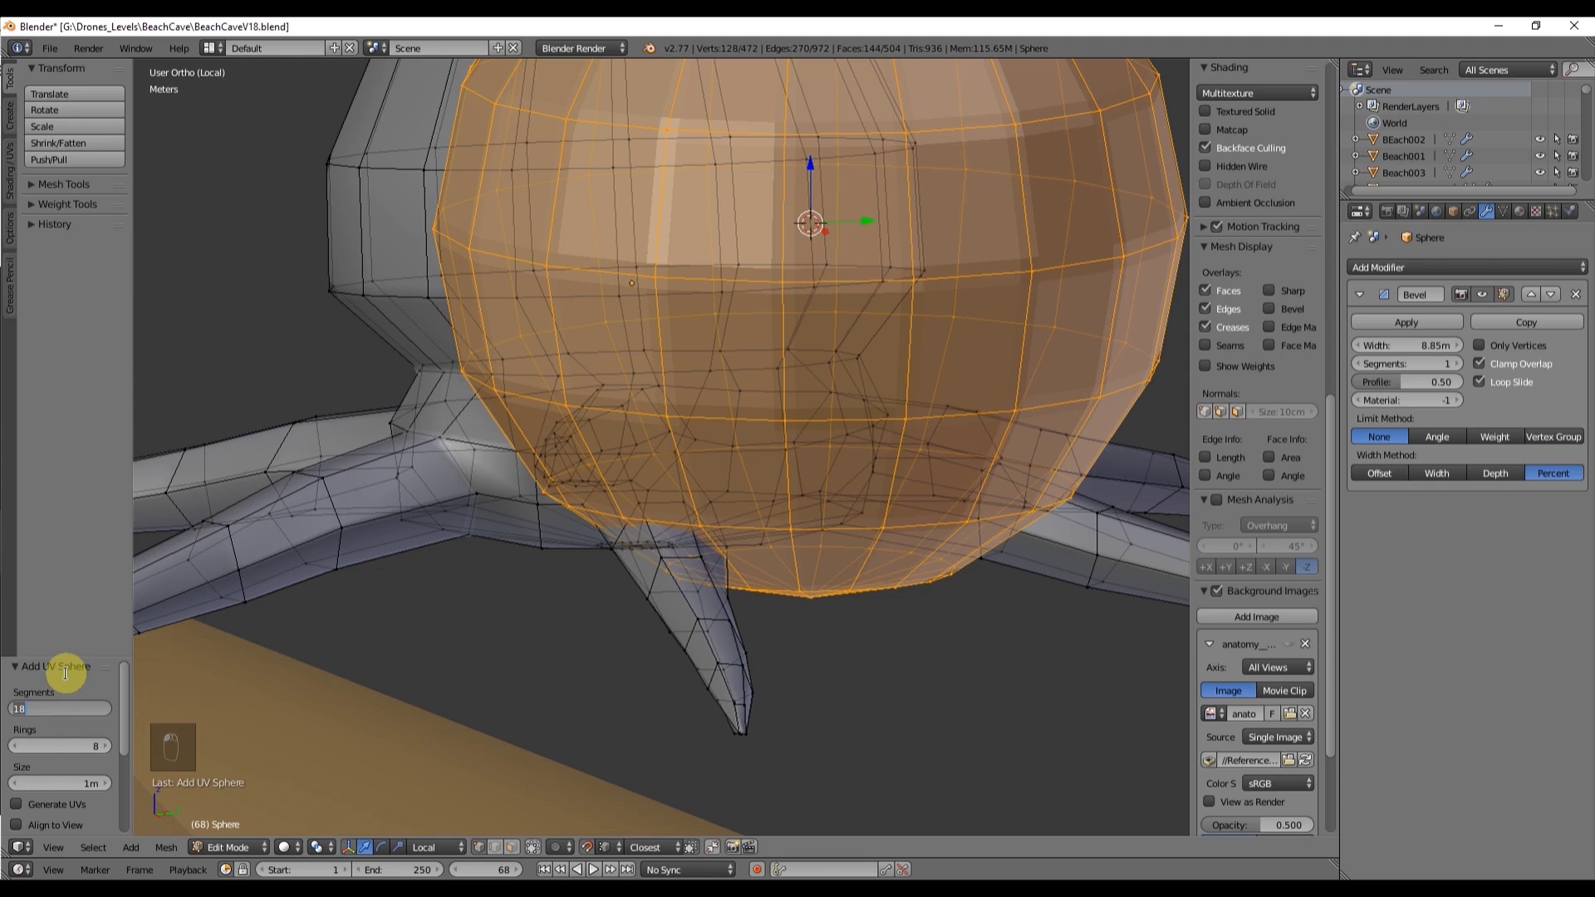
key(Tab)
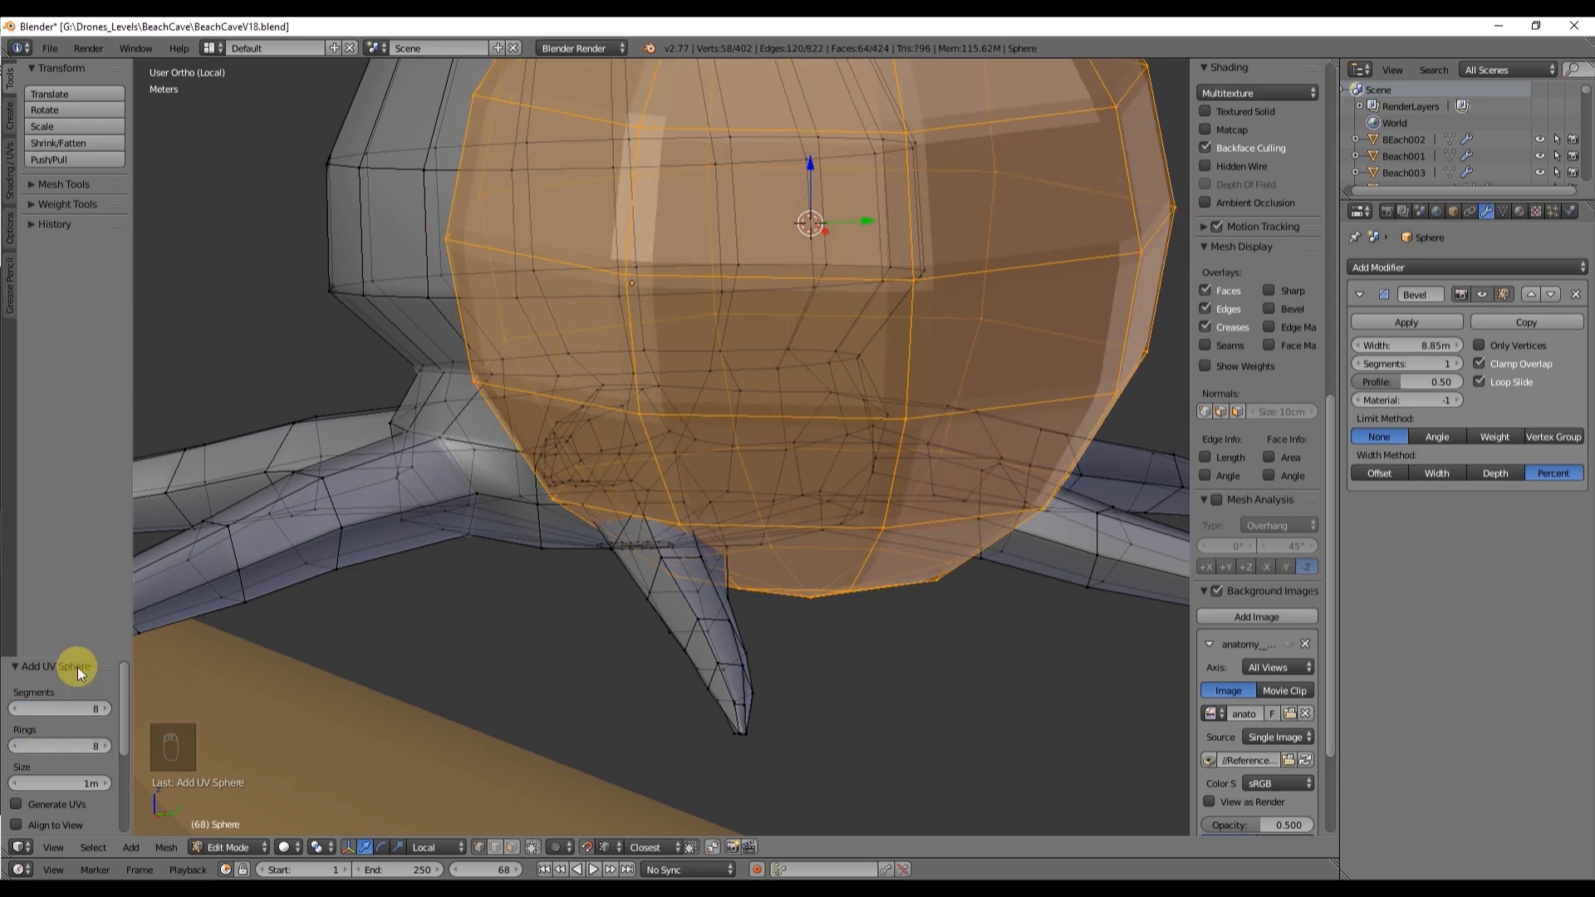
Step: Scale the new sphere down to eye size on the head and rotate it about Z
key(s)
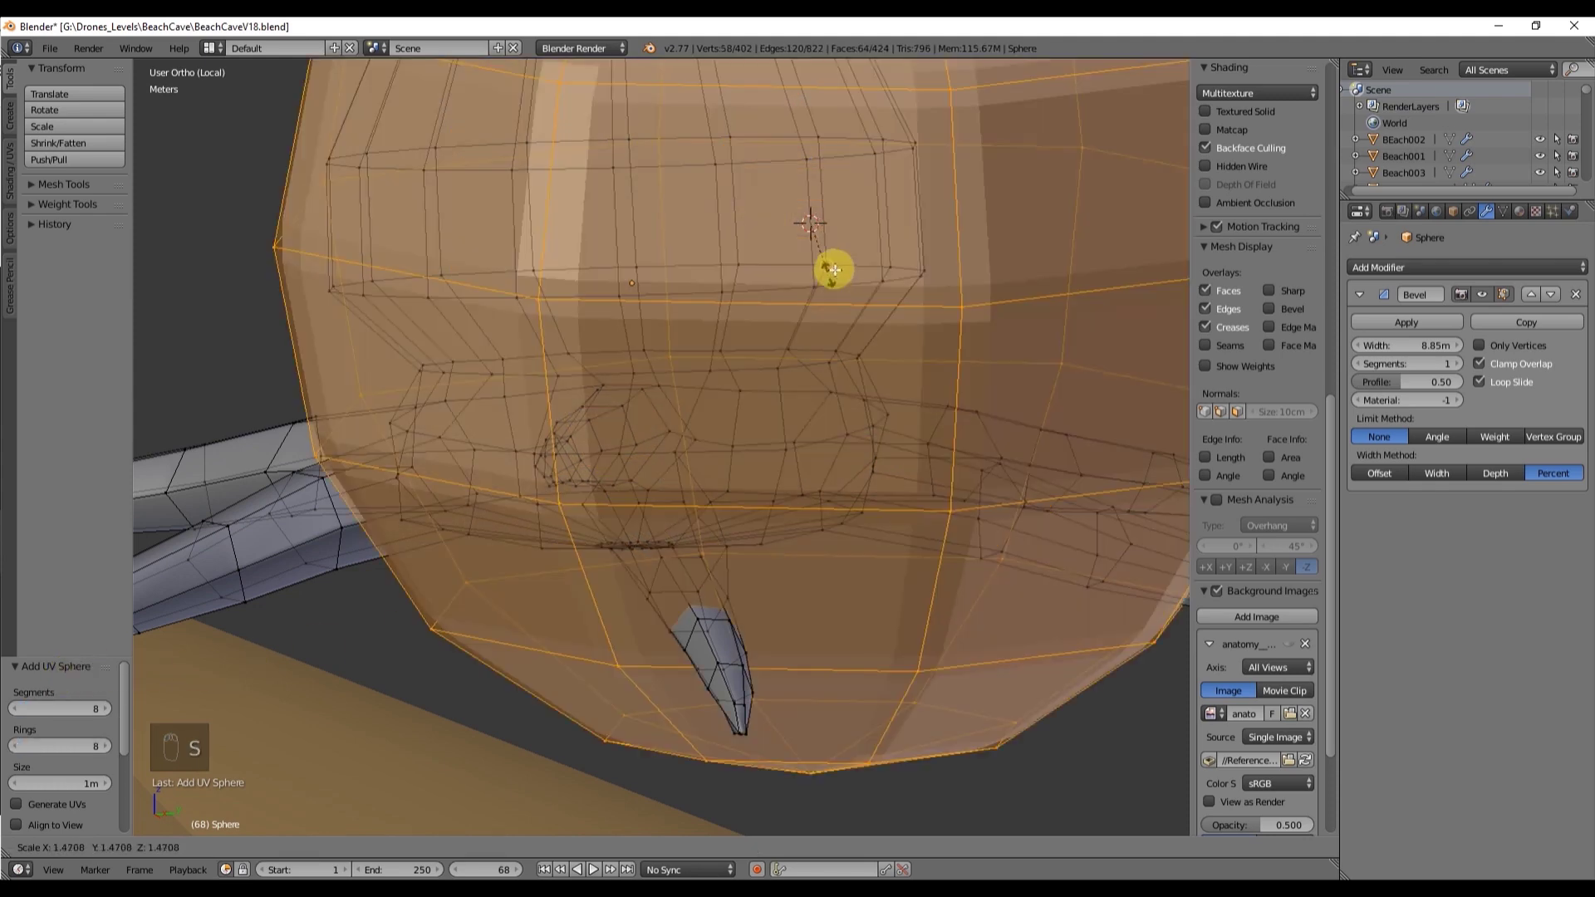
click(830, 199)
key(shift+Tab)
middle_drag(829, 199, 852, 419)
key(r)
key(z)
click(851, 364)
key(s)
Step: Separate the eye sphere into its own object and set its origin to its geometry
key(Tab)
middle_drag(864, 604, 835, 309)
key(Tab)
key(KP_7)
key(ctrl+z)
key(ctrl+z)
key(ctrl+z)
key(ctrl+z)
key(Tab)
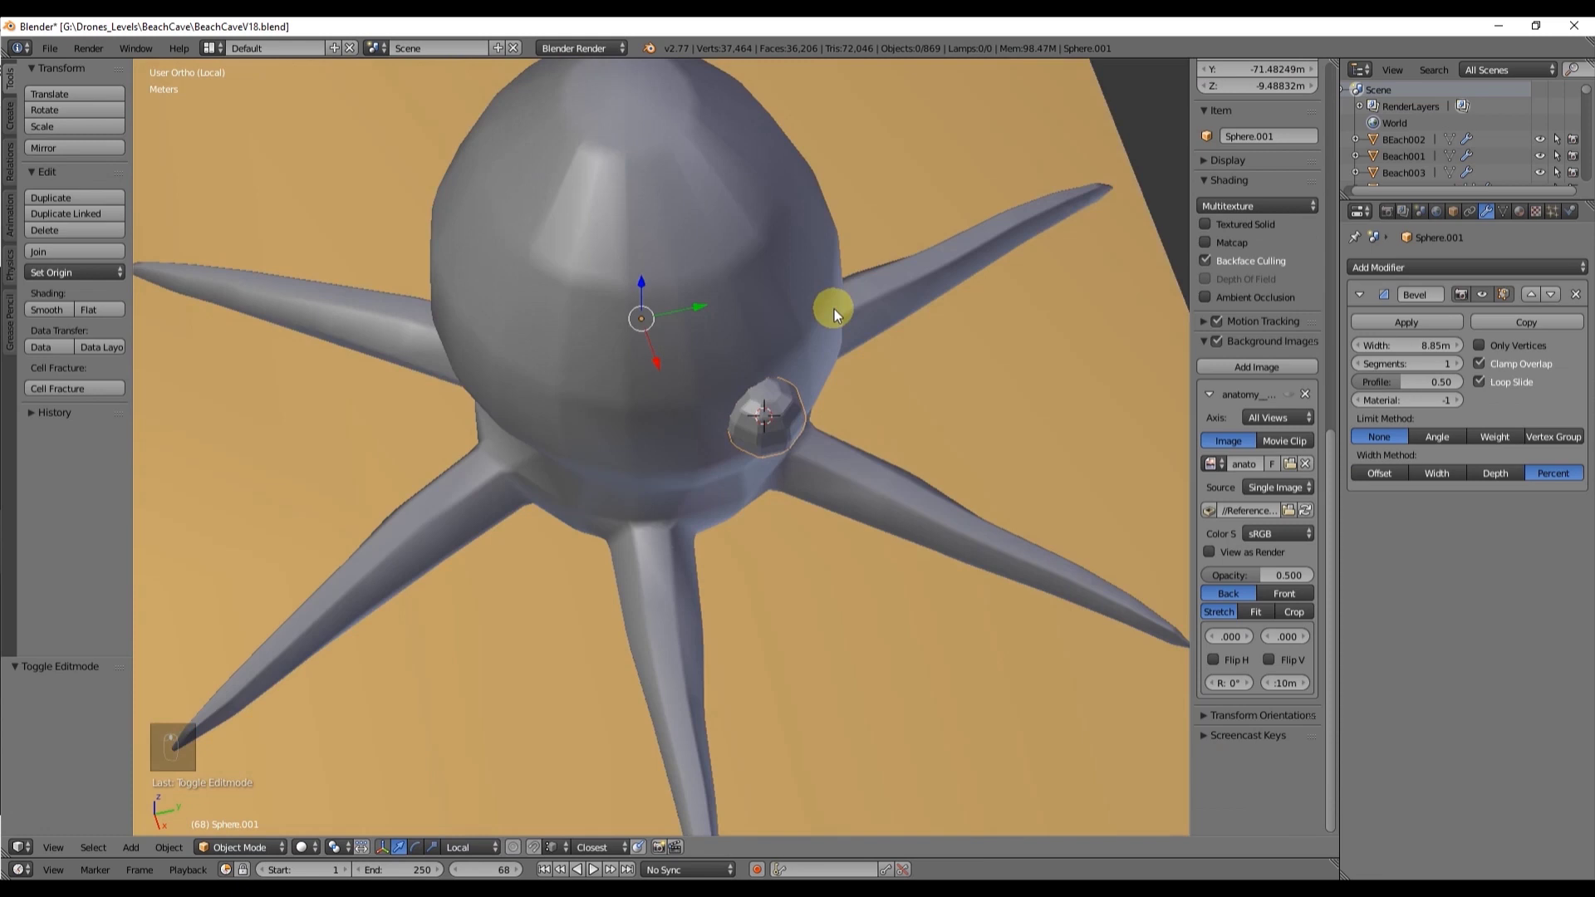
key(shift+ctrl+alt+c)
click(759, 456)
Step: Adjust the eye's position on the head as seen from above, moving it -1.262 cm along X
key(KP_7)
drag(721, 332, 722, 327)
drag(771, 351, 768, 346)
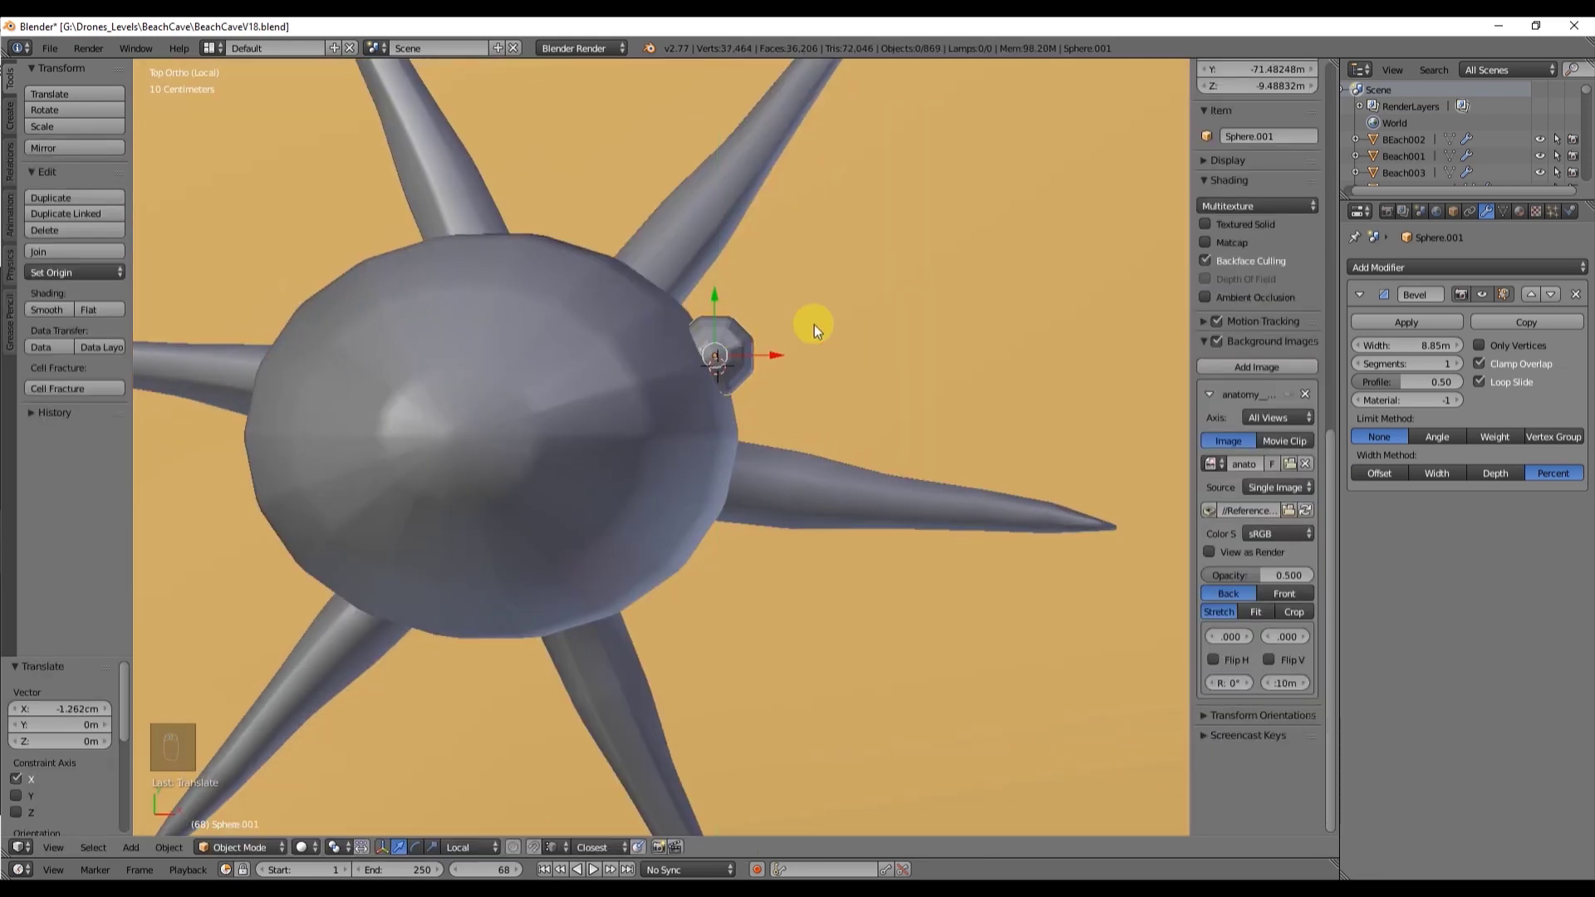
Step: Add a Mirror modifier to the eye with Sphere as the mirror object and only the Y axis enabled
click(1496, 272)
click(1258, 434)
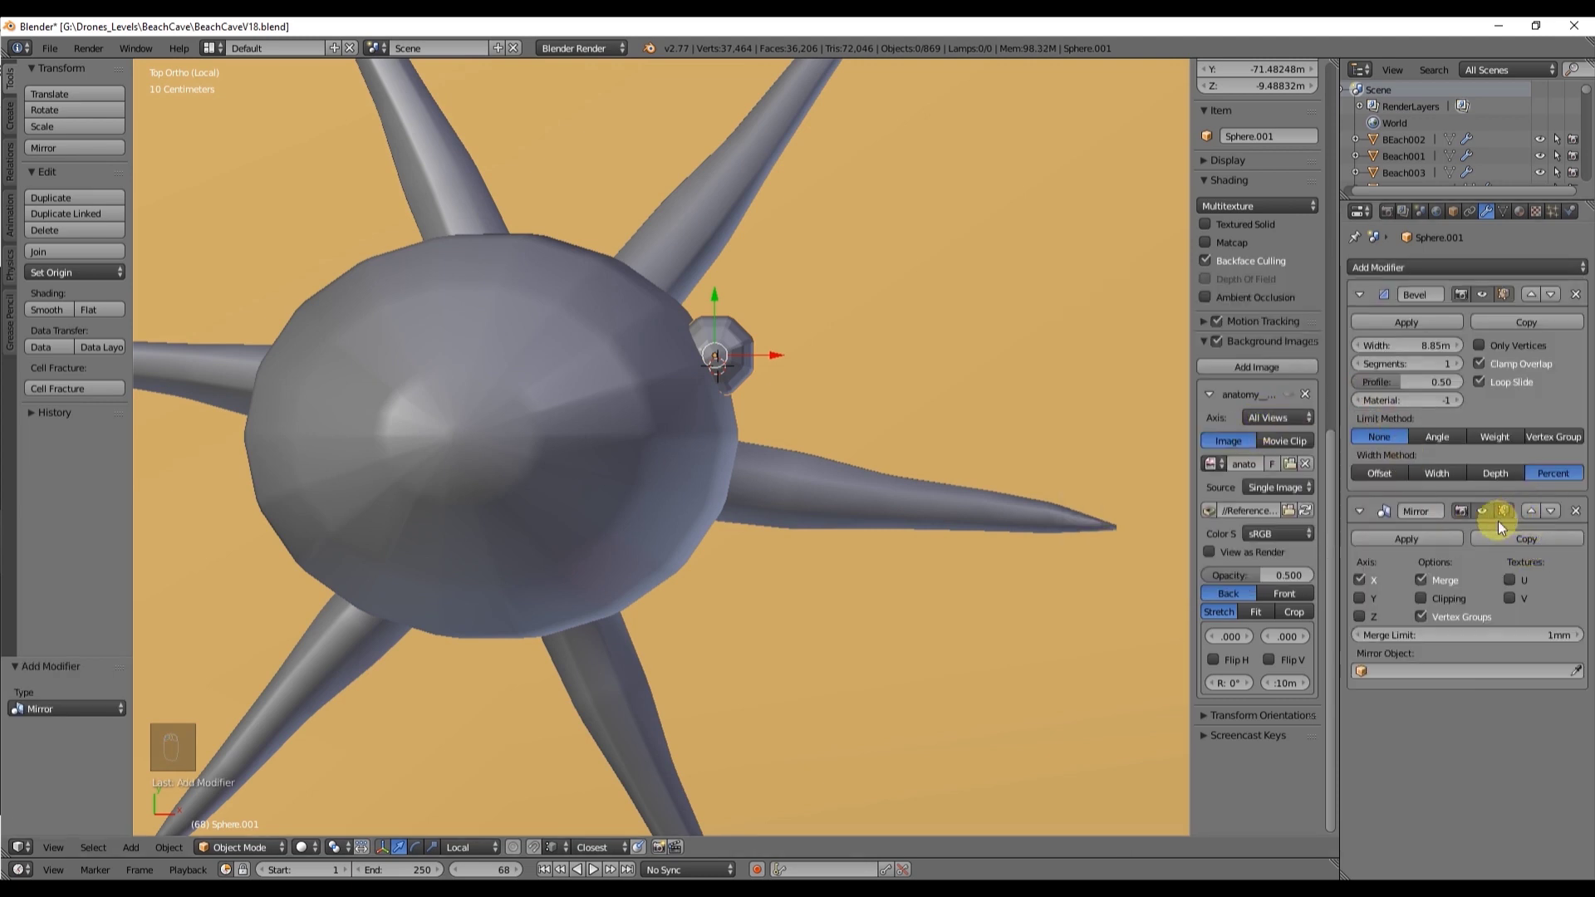
click(609, 450)
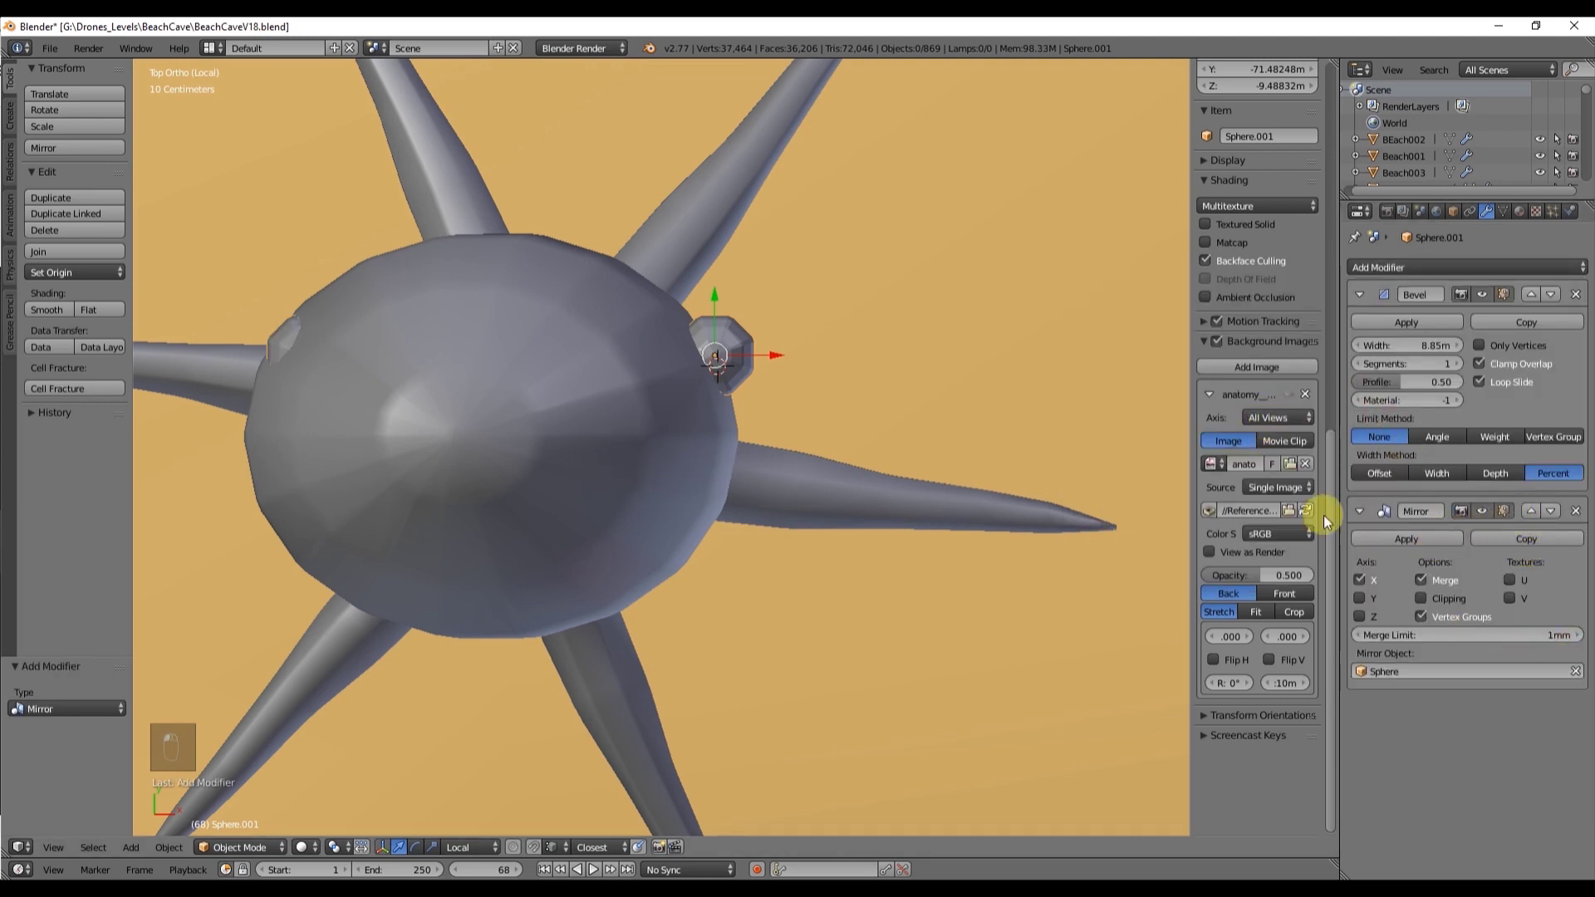
click(1361, 599)
middle_drag(846, 436, 560, 187)
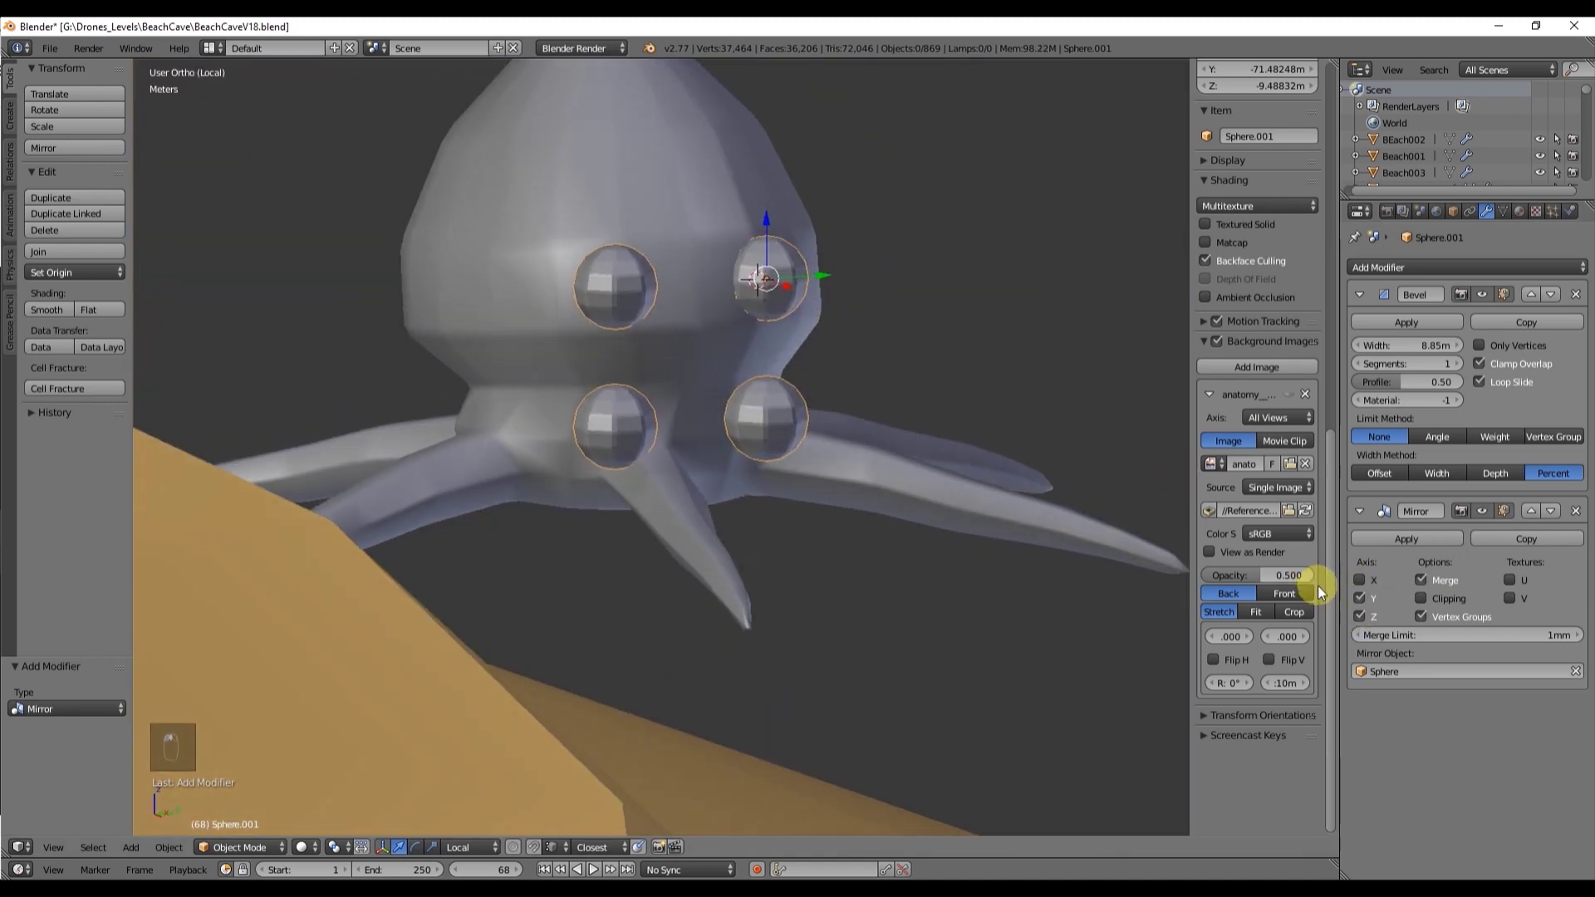
click(1361, 616)
mouse_move(997, 466)
middle_down()
mouse_move(851, 387)
mouse_move(779, 211)
mouse_move(734, 203)
middle_up()
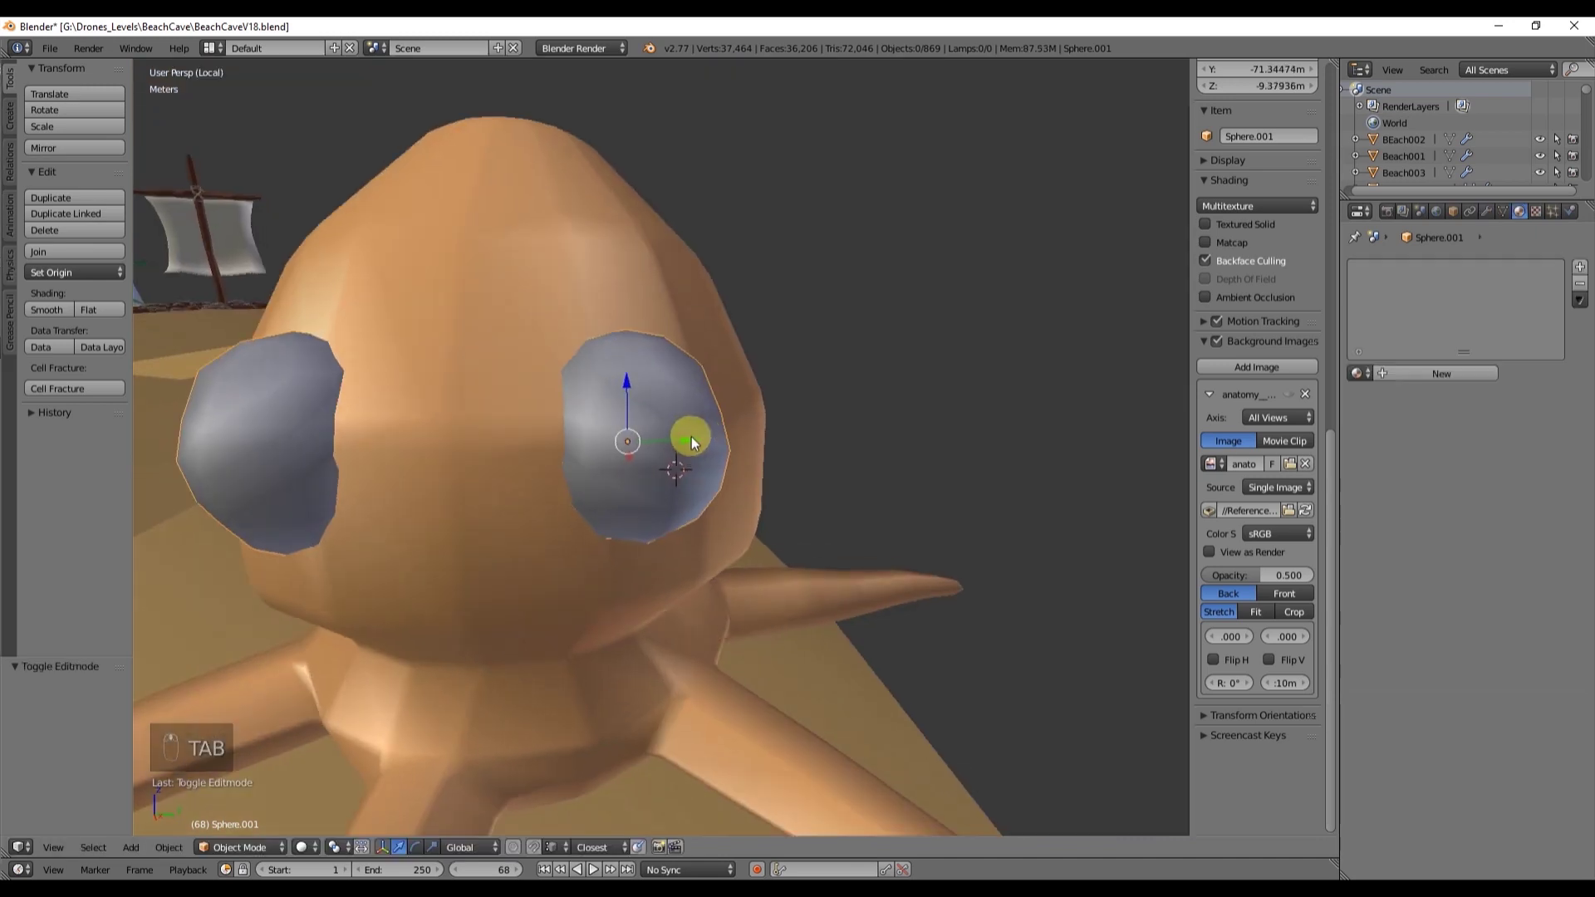
Step: Flatten the edge loop just above the eye's middle by scaling it to 0 along Z
scroll(691, 436, up, 3)
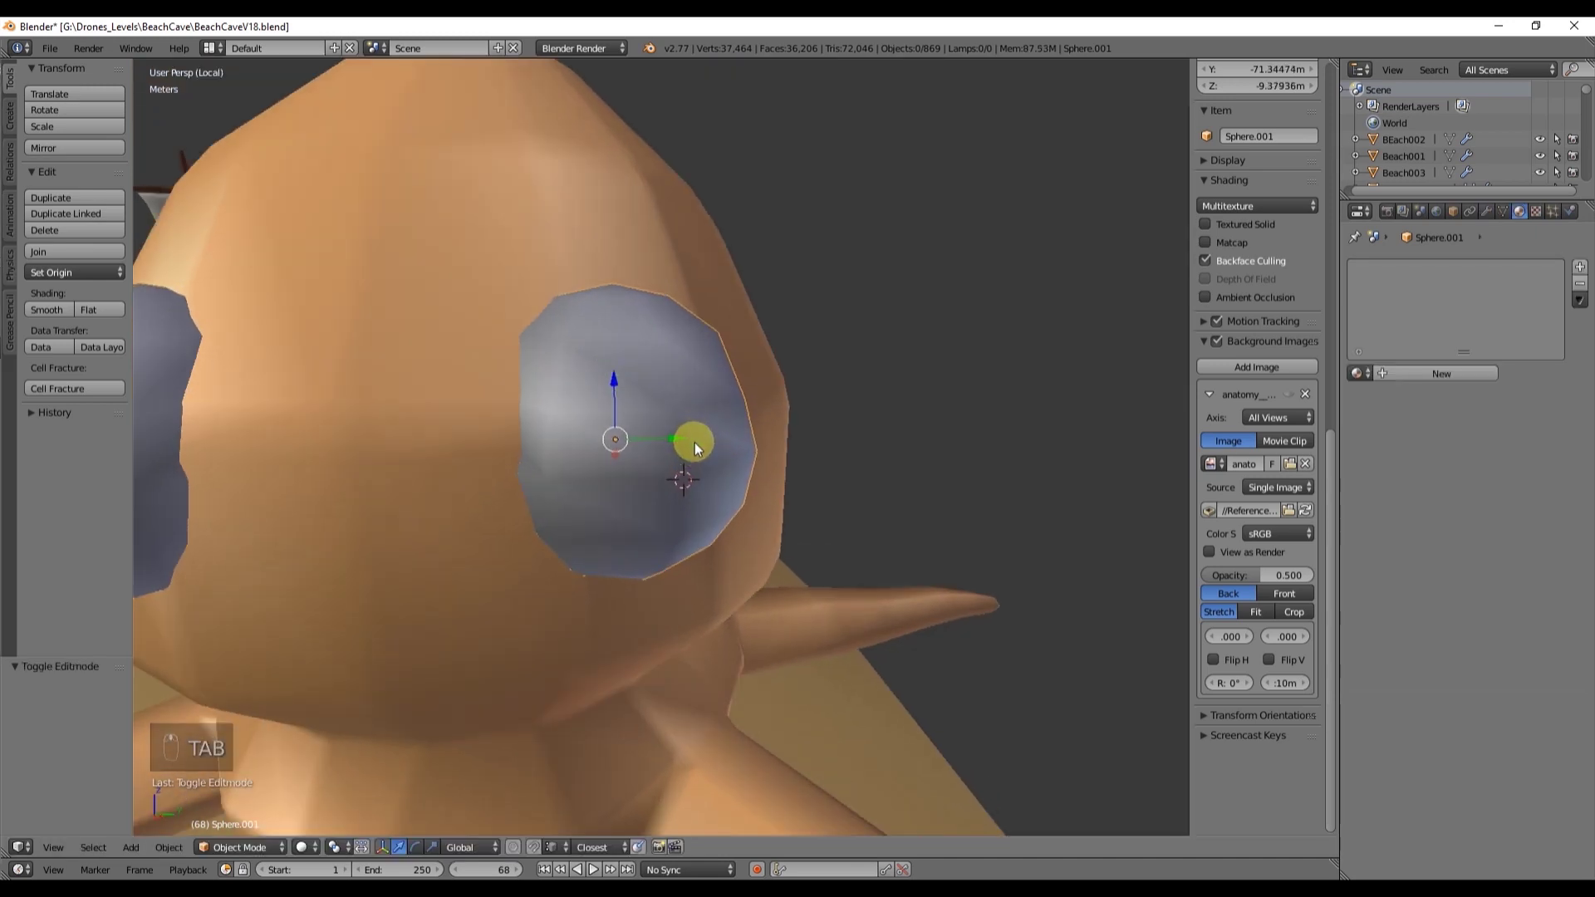
key(Tab)
middle_drag(695, 438, 734, 385)
alt+right_click(724, 396)
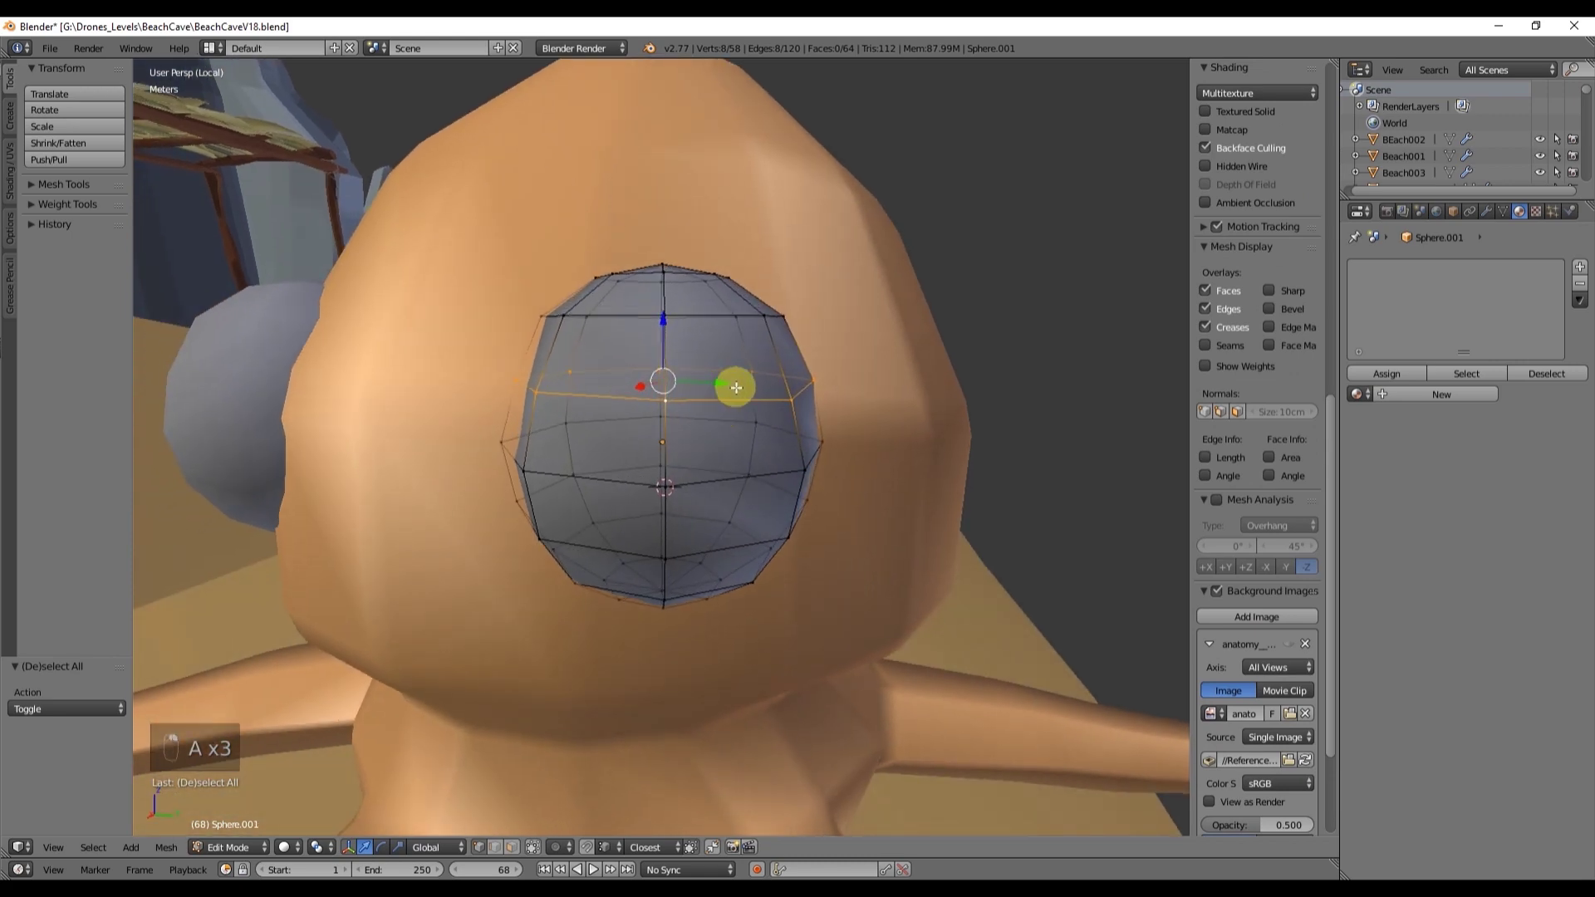
key(s)
key(z)
key(Return)
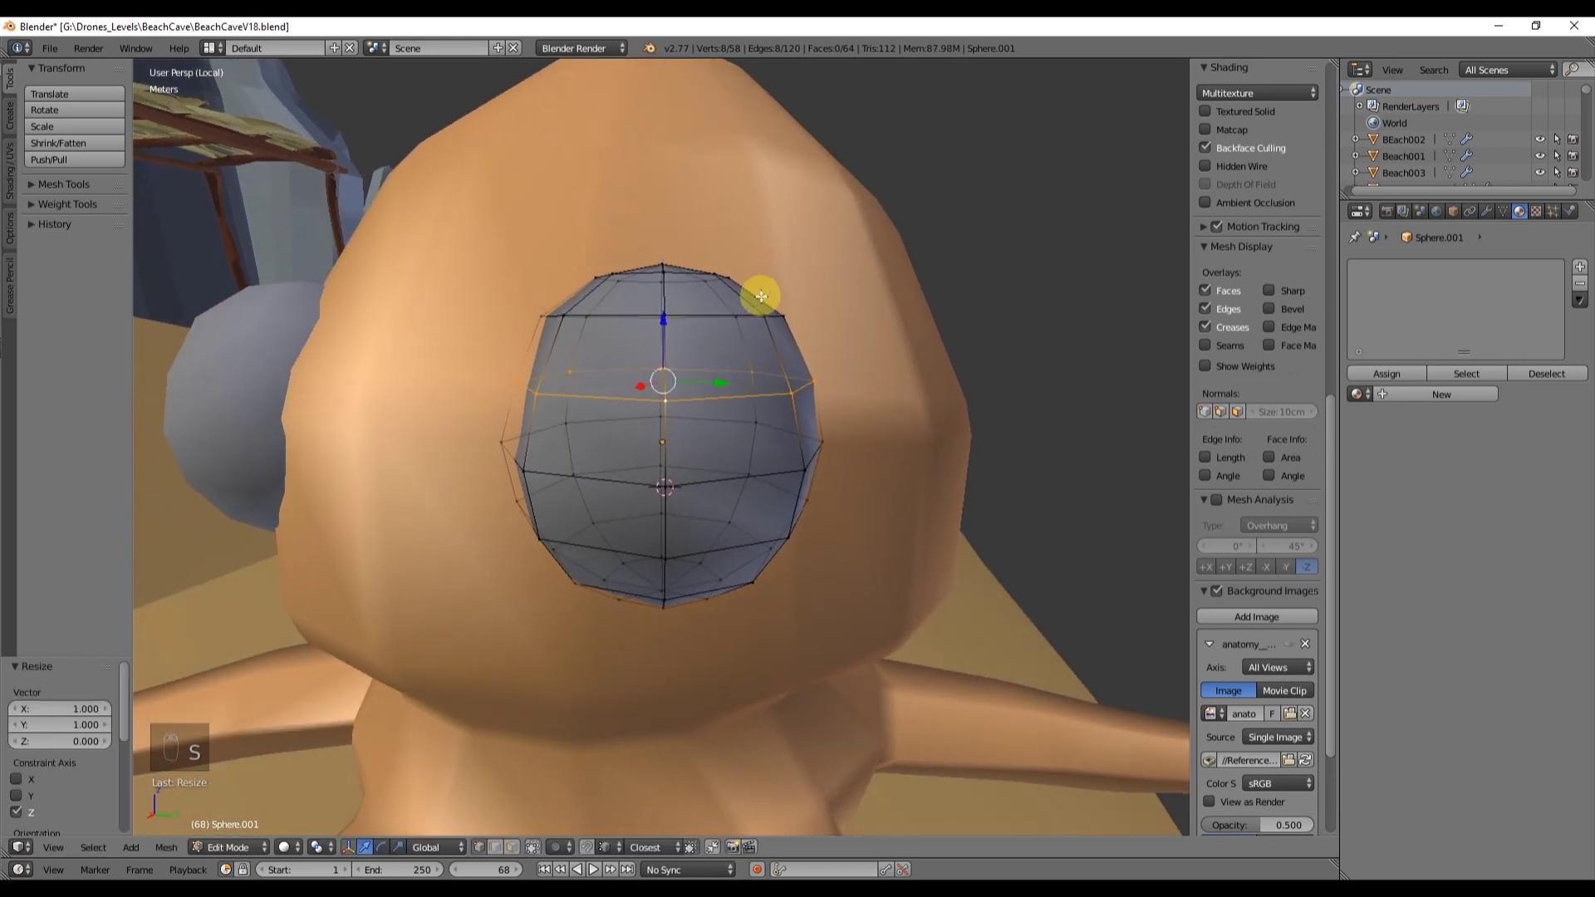
Step: Slide a vertex at the eye's inner side along its edge by a factor of 0.335
middle_drag(507, 453, 611, 432)
key(Tab)
key(Tab)
key(r)
right_click(678, 392)
middle_drag(678, 392, 616, 420)
key(g)
key(g)
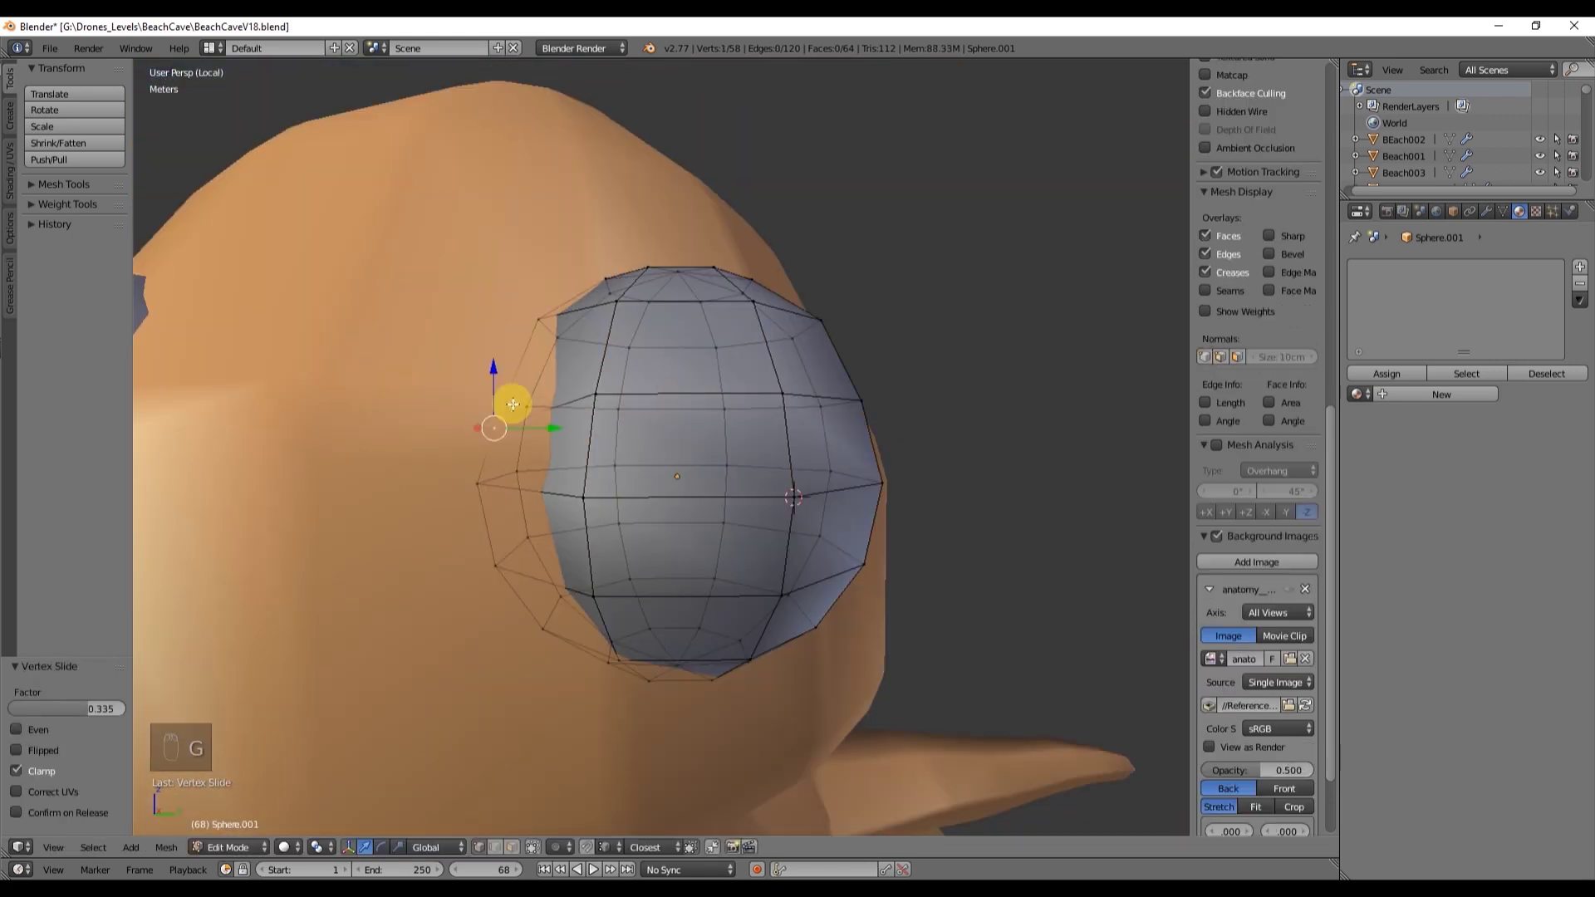
Step: Slide further vertices of the loop above the eye's middle along their edges, one by a factor of 0.356, giving the loop a slant
right_click(587, 407)
key(g)
key(g)
click(657, 407)
middle_drag(665, 411, 611, 391)
right_click(611, 422)
key(g)
key(g)
middle_drag(584, 280, 690, 391)
key(g)
key(g)
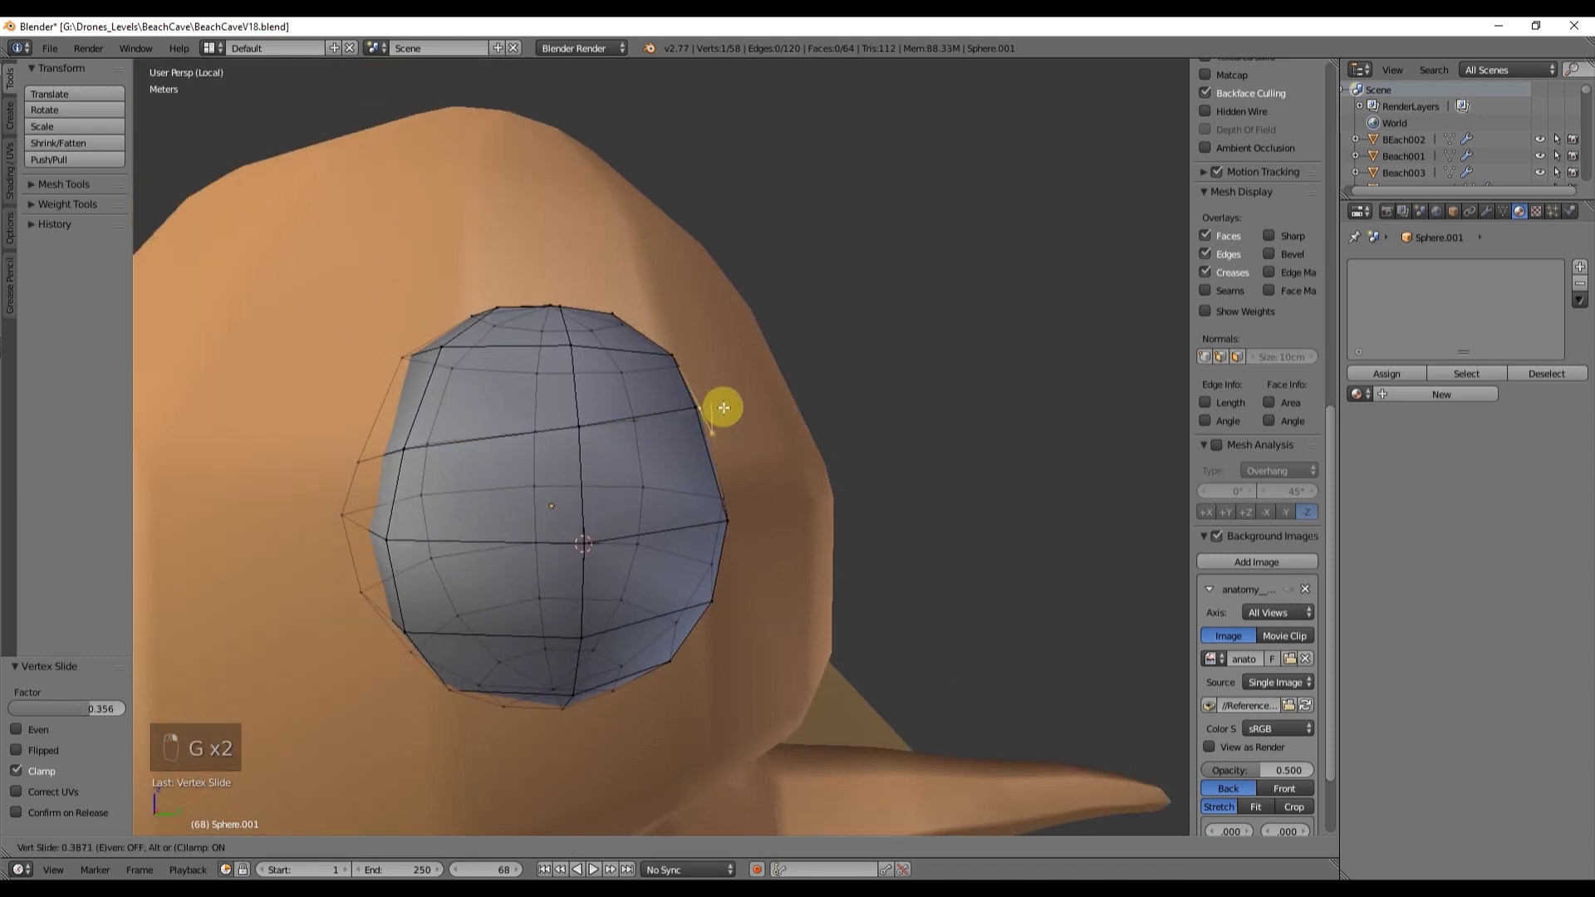
Step: Select all faces above the slanted loop and extrude them outward about 2.3 cm as the eye's upper lid
key(ctrl+Tab)
key(a)
key(a)
alt+right_click(659, 328)
key(ctrl+z)
key(ctrl+z)
key(b)
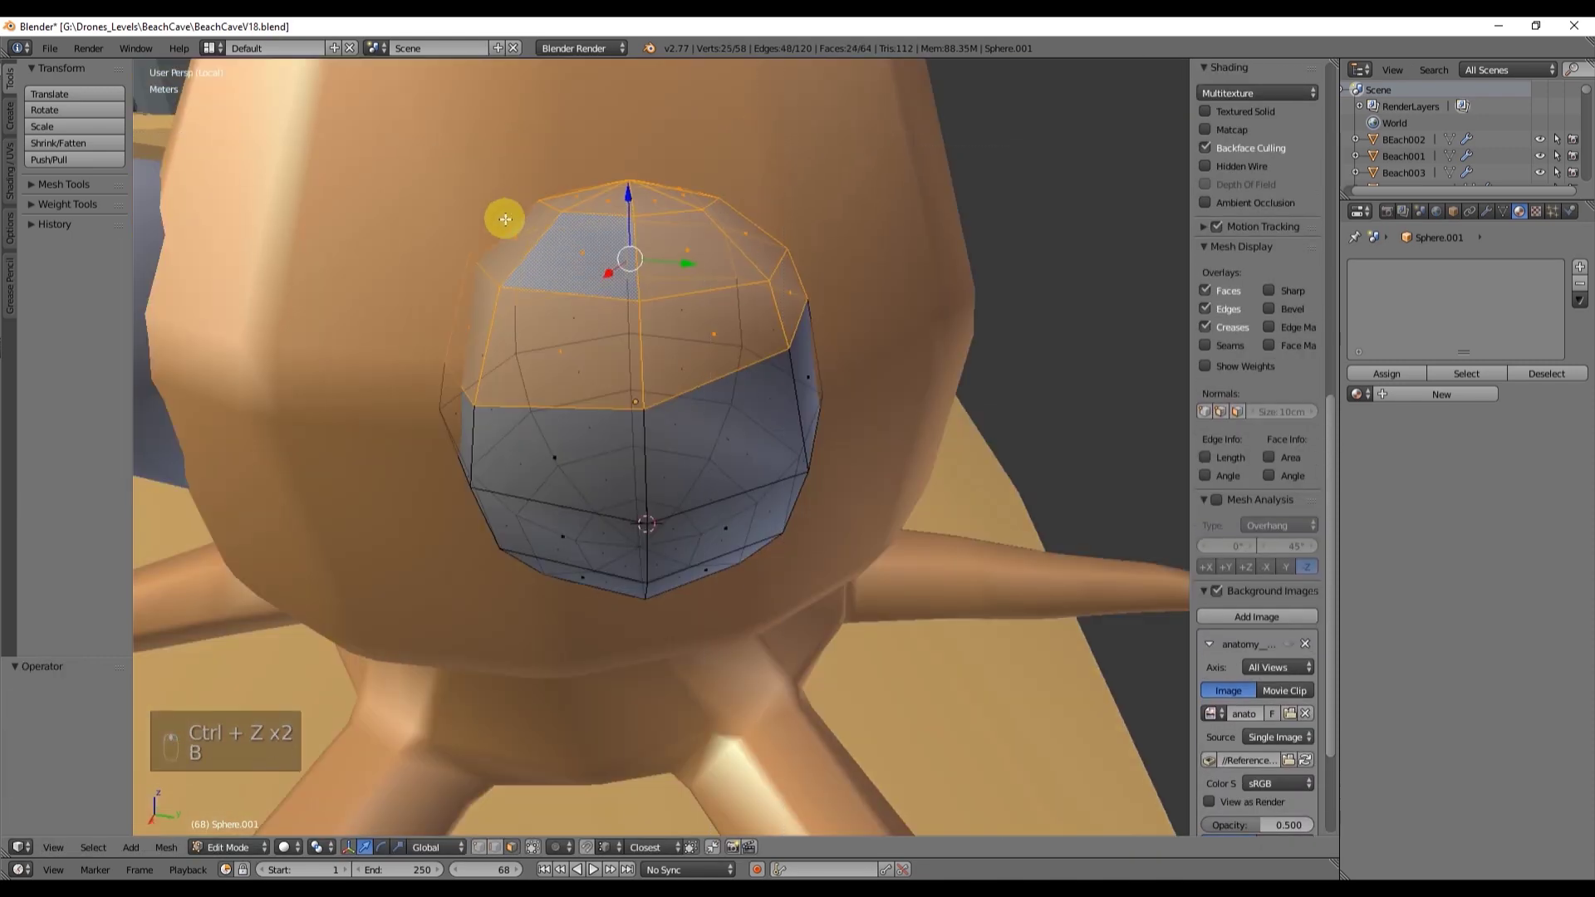
middle_drag(505, 218, 643, 233)
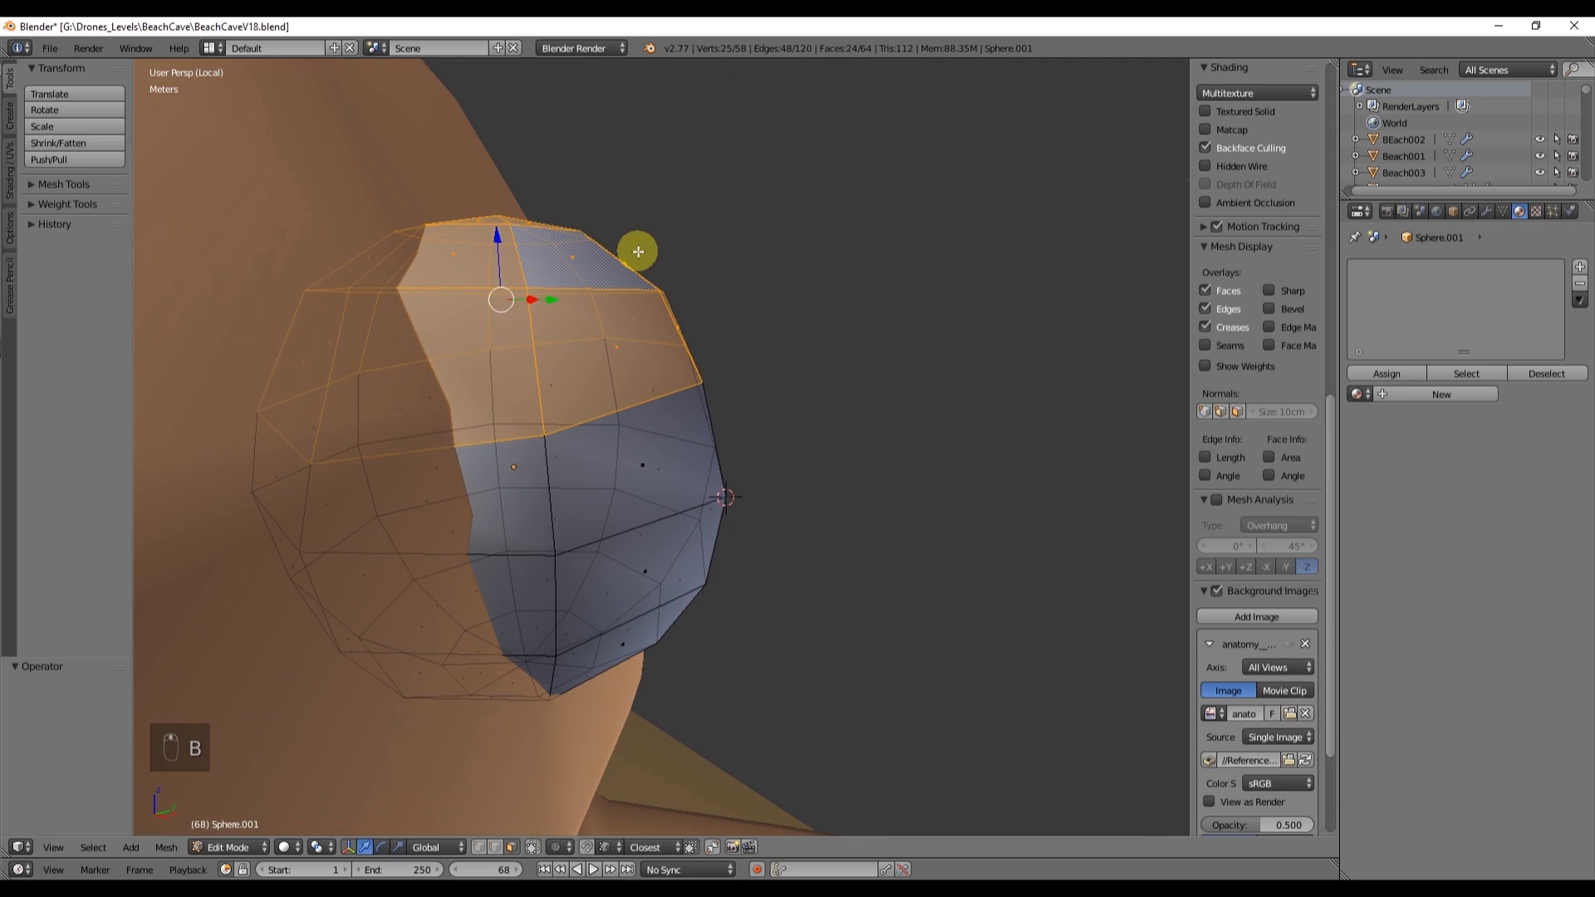
key(e)
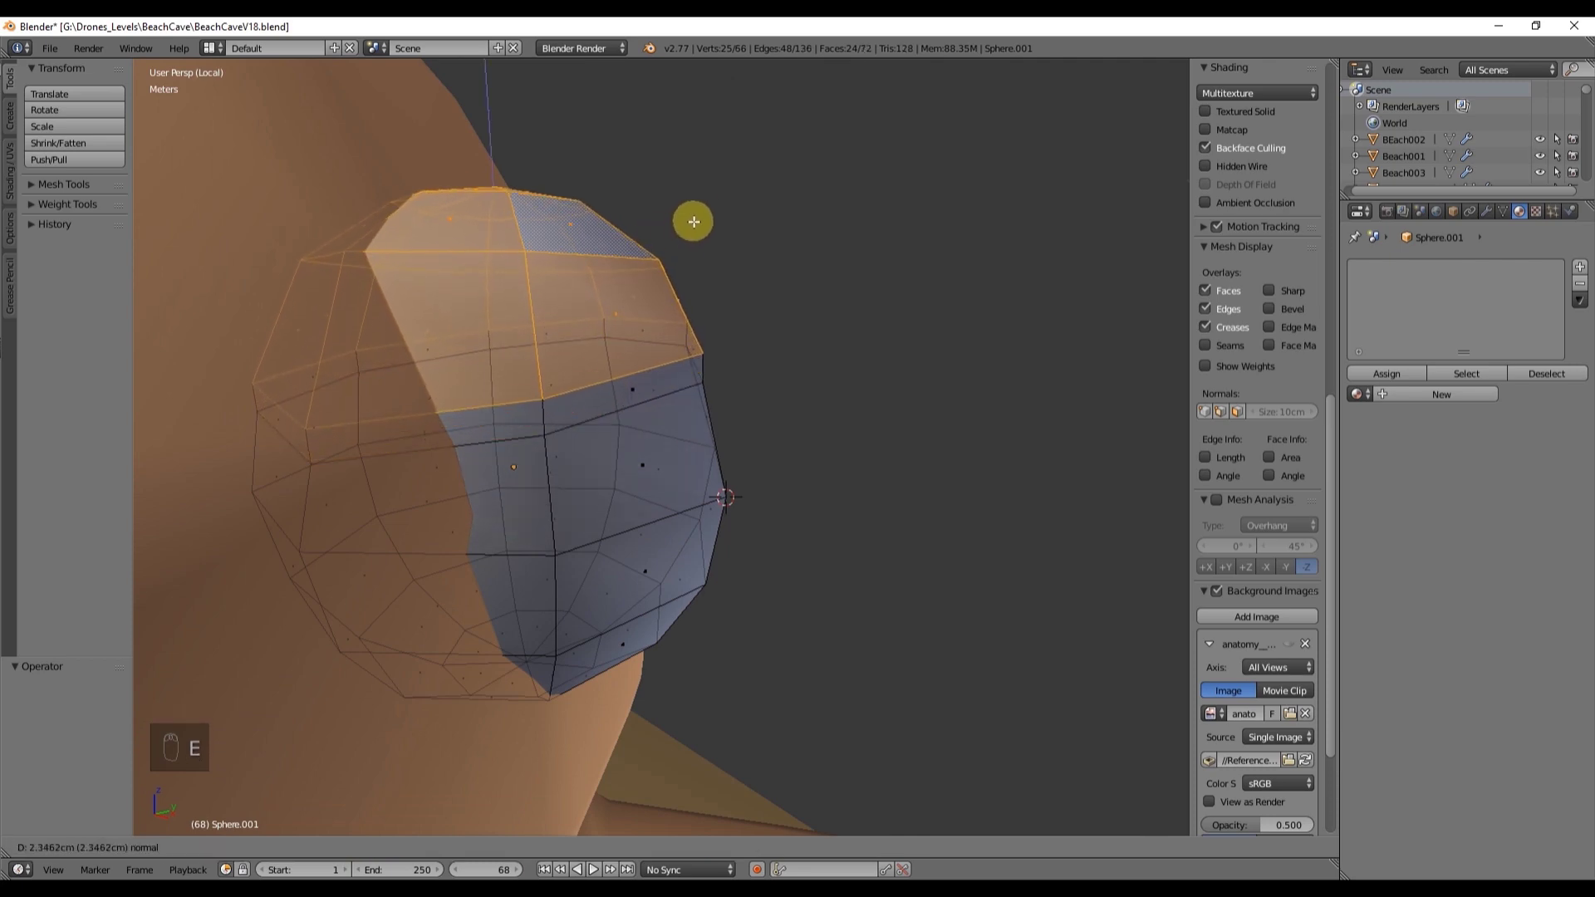
click(684, 227)
Step: Try to refine the upper lid's inner corner by moving its rim edge -1.229 mm along Z
middle_drag(684, 228, 694, 349)
key(ctrl+Tab)
click(719, 309)
right_click(571, 399)
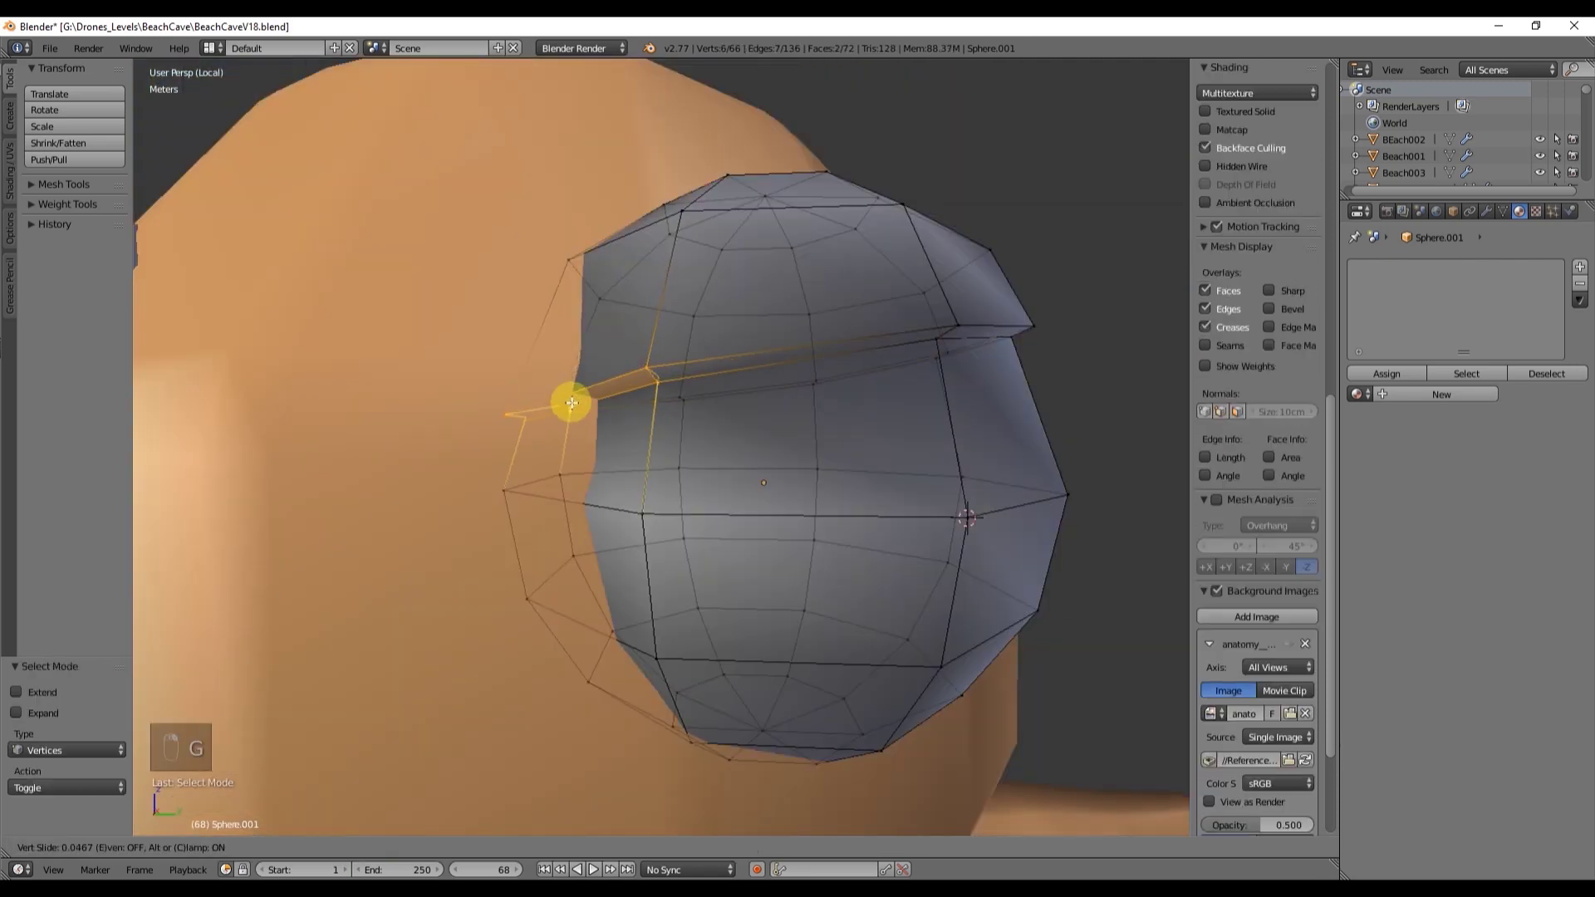
right_click(655, 374)
right_click(512, 416)
drag(515, 373, 515, 419)
middle_drag(515, 419, 306, 402)
scroll(307, 402, down, 3)
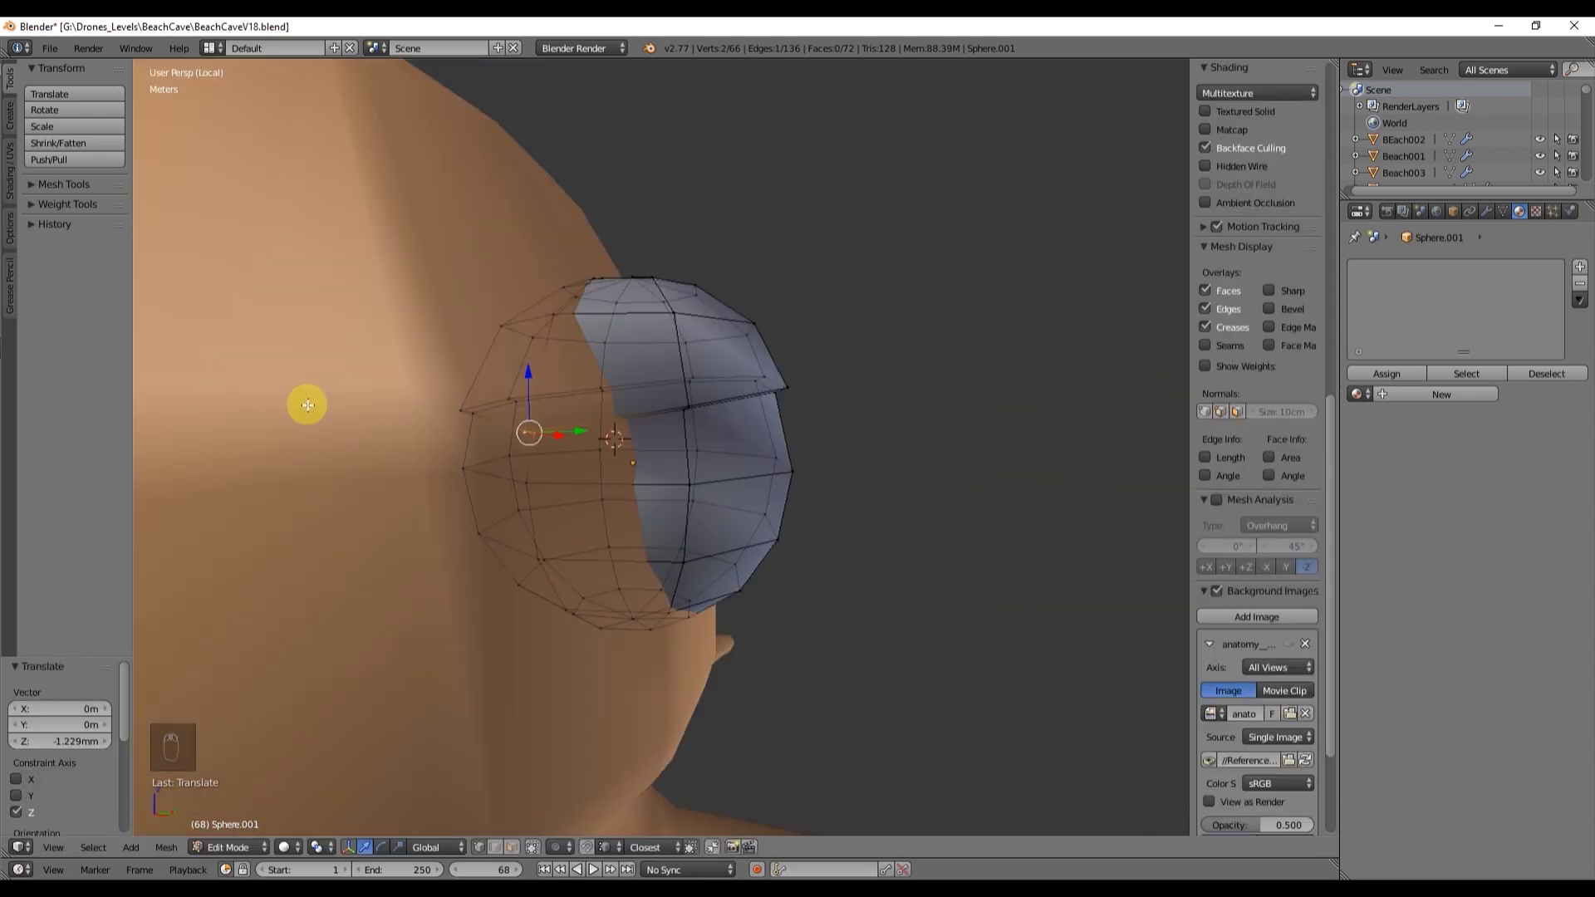
Step: Try to slide and shift individual rim vertices where the upper lid meets the head
shift+right_click(741, 396)
shift+right_click(740, 396)
scroll(650, 393, up, 2)
middle_drag(741, 396, 780, 335)
right_click(780, 327)
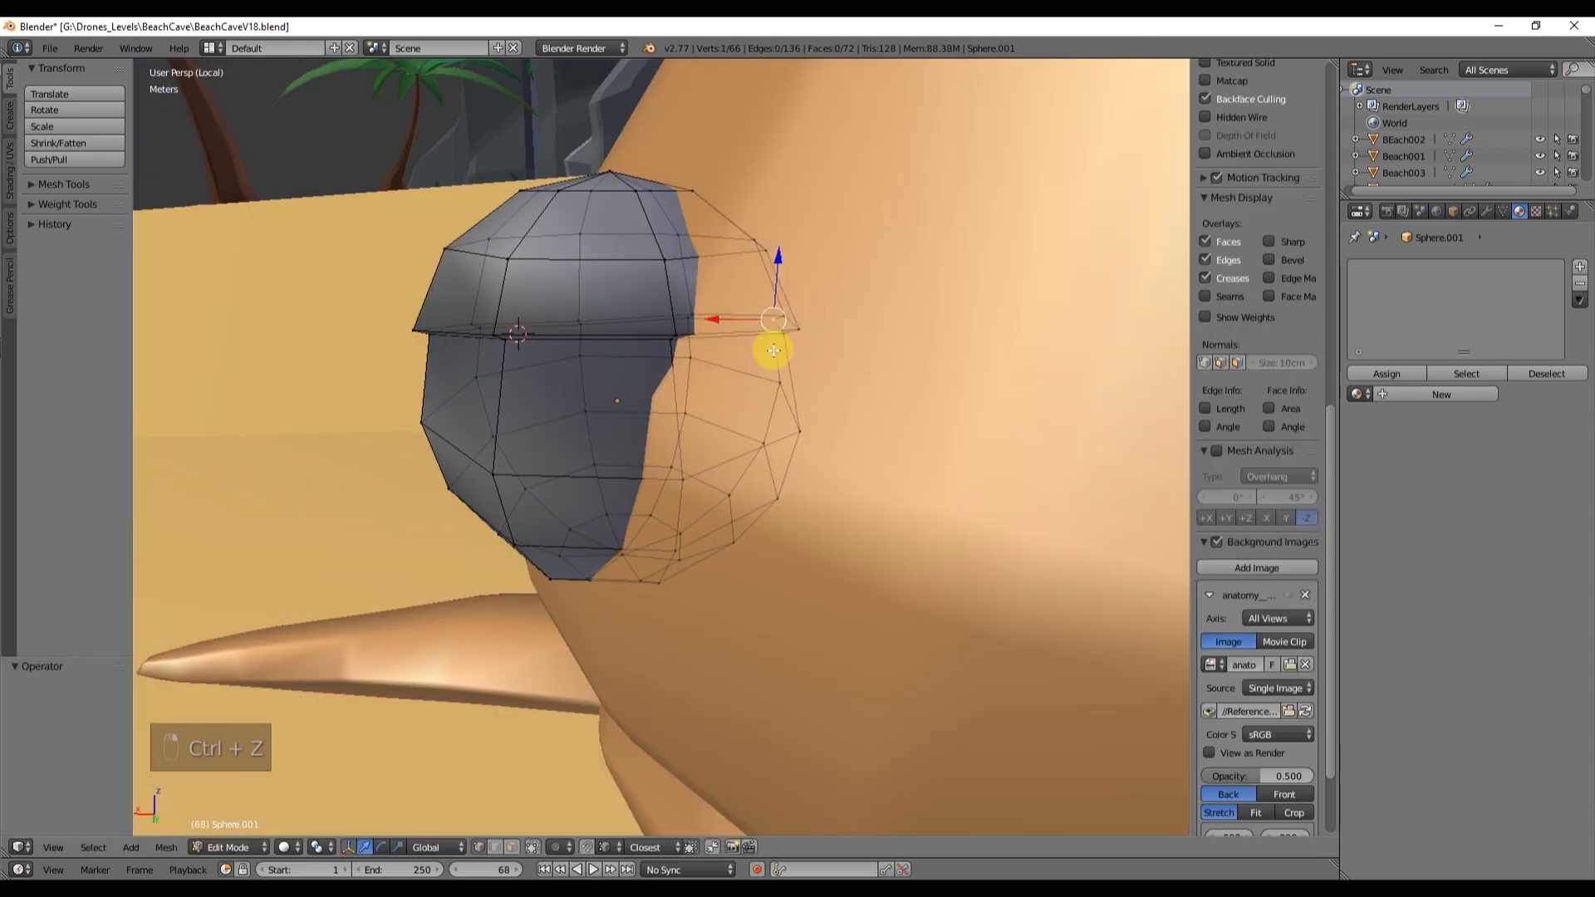
key(shift+v)
click(673, 370)
scroll(703, 301, up, 2)
middle_drag(673, 371, 717, 355)
drag(716, 355, 731, 355)
middle_drag(731, 356, 722, 296)
drag(723, 295, 723, 314)
middle_drag(723, 314, 667, 303)
Step: Undo the vertex adjustments made to the upper lid's rim
key(ctrl+z)
key(ctrl+z)
key(ctrl+z)
key(ctrl+z)
key(ctrl+z)
key(ctrl+z)
key(ctrl+z)
key(ctrl+z)
key(ctrl+z)
key(ctrl+z)
key(ctrl+z)
key(ctrl+z)
key(ctrl+z)
key(ctrl+z)
key(ctrl+z)
key(ctrl+z)
key(ctrl+z)
key(ctrl+z)
key(ctrl+z)
key(ctrl+z)
Step: Select the faces of the eye's lower part, extrude them and scale them outward as the lower lid
middle_drag(580, 332, 580, 421)
key(ctrl+Tab)
click(566, 449)
key(b)
drag(740, 432, 374, 590)
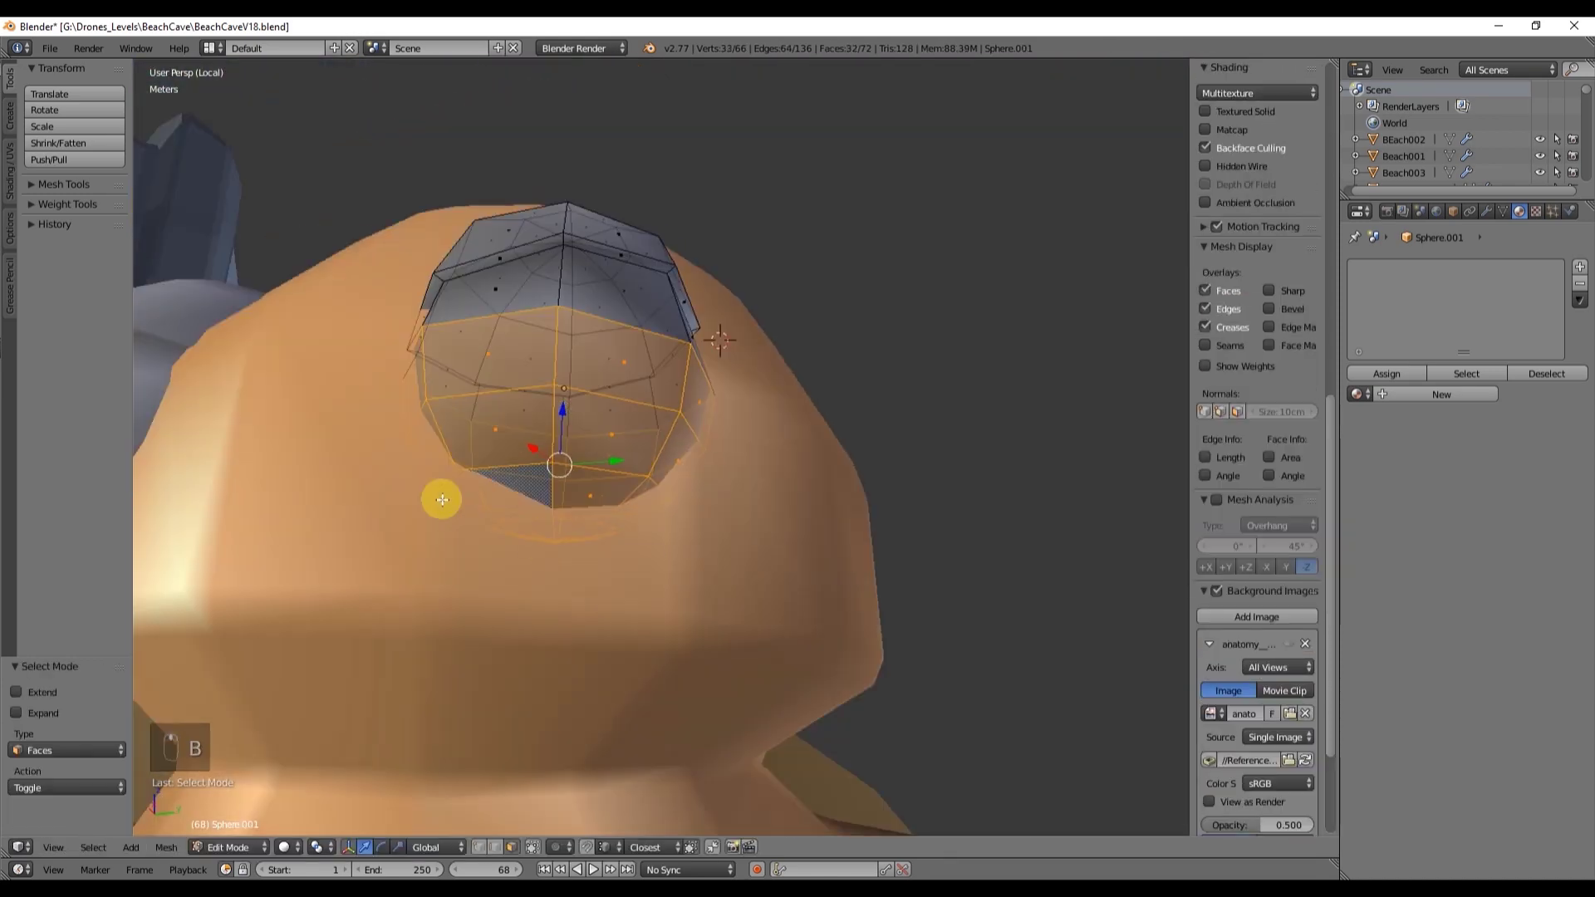
middle_drag(441, 499, 465, 573)
key(e)
key(s)
click(714, 384)
middle_drag(714, 384, 687, 456)
Step: Scale the whole eye to 0.895, shrink it along Z, and reposition it as seen from above
key(Tab)
key(s)
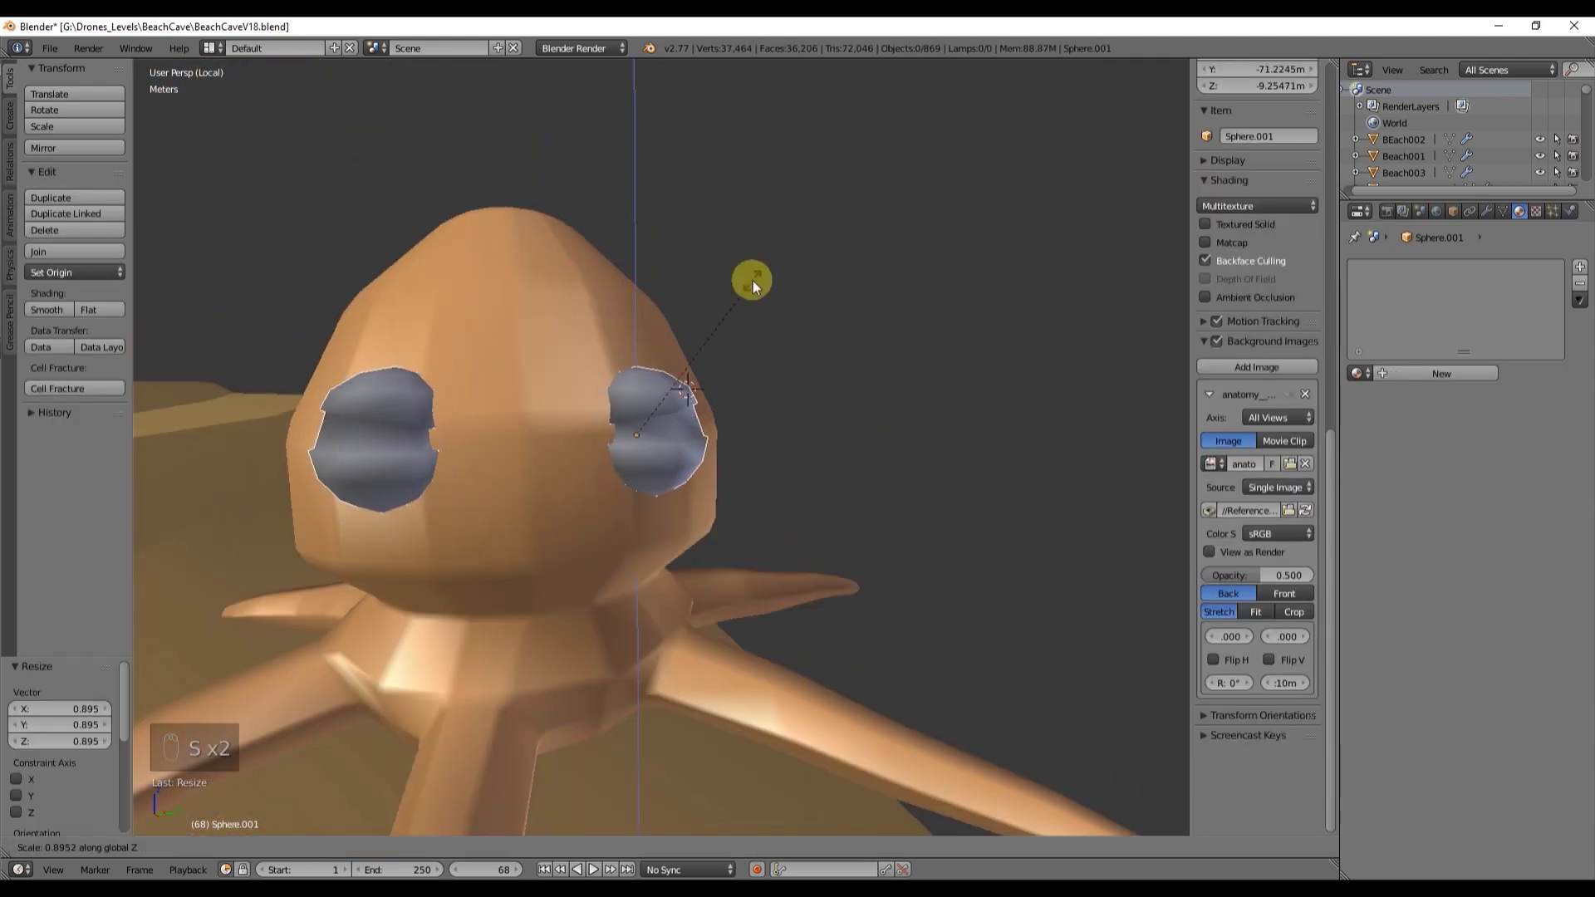
click(753, 281)
key(KP_7)
key(g)
Step: Apply the existing OrangeOctopus material to the eye and set the material's specular intensity to 0
key(Tab)
middle_drag(811, 443, 594, 349)
key(a)
key(a)
key(a)
key(b)
key(b)
click(1441, 395)
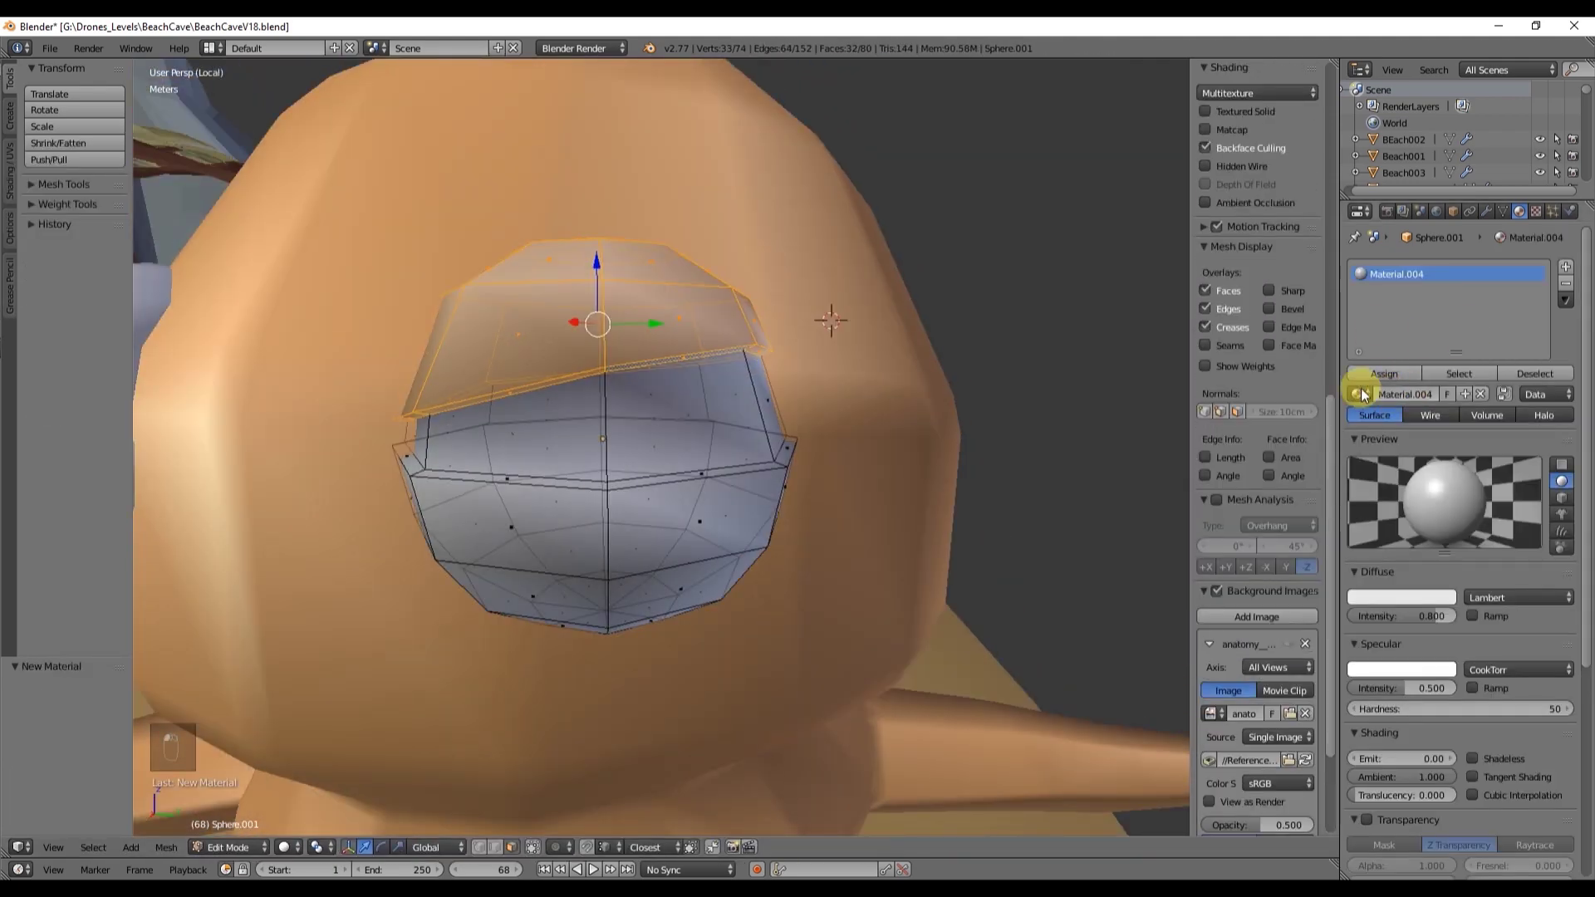
click(1361, 394)
click(1431, 434)
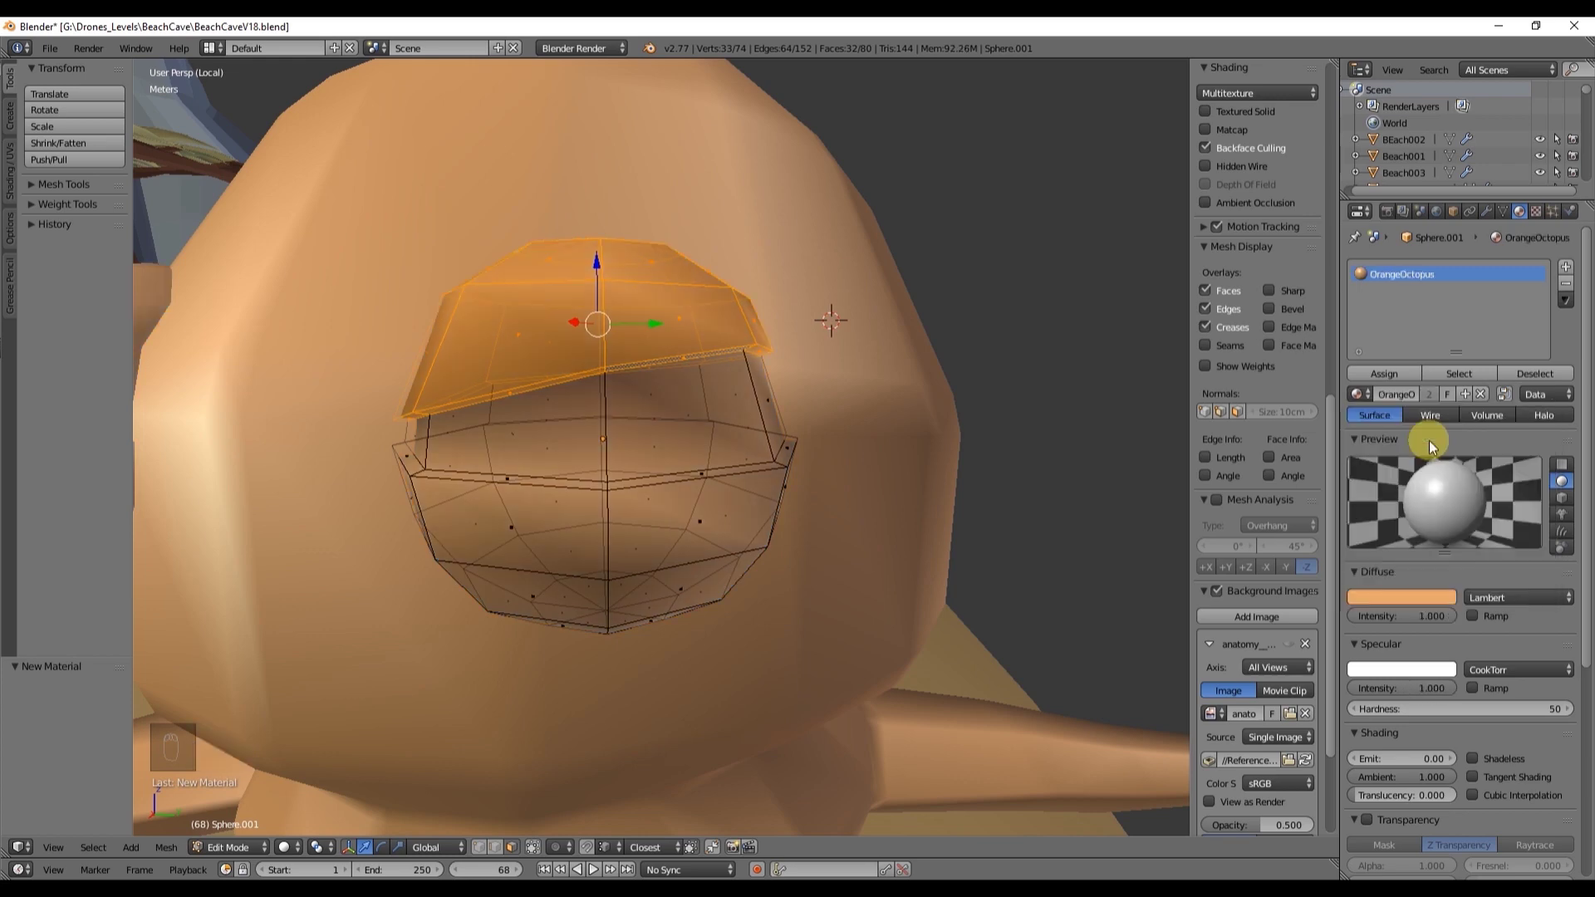
middle_drag(1020, 425, 1053, 399)
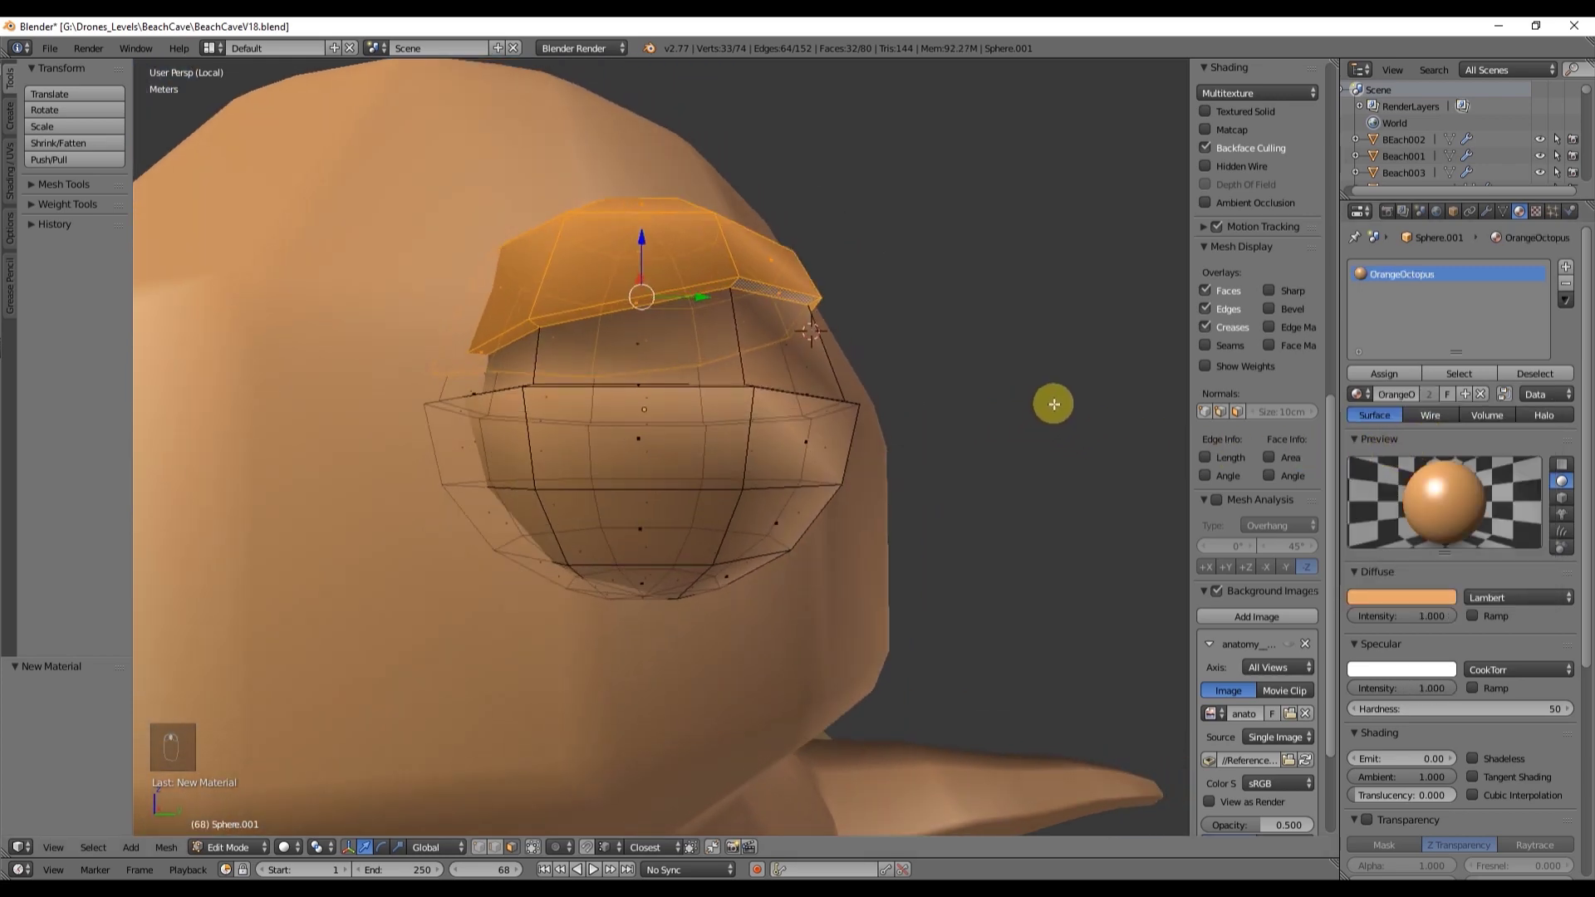
drag(1431, 693, 1363, 694)
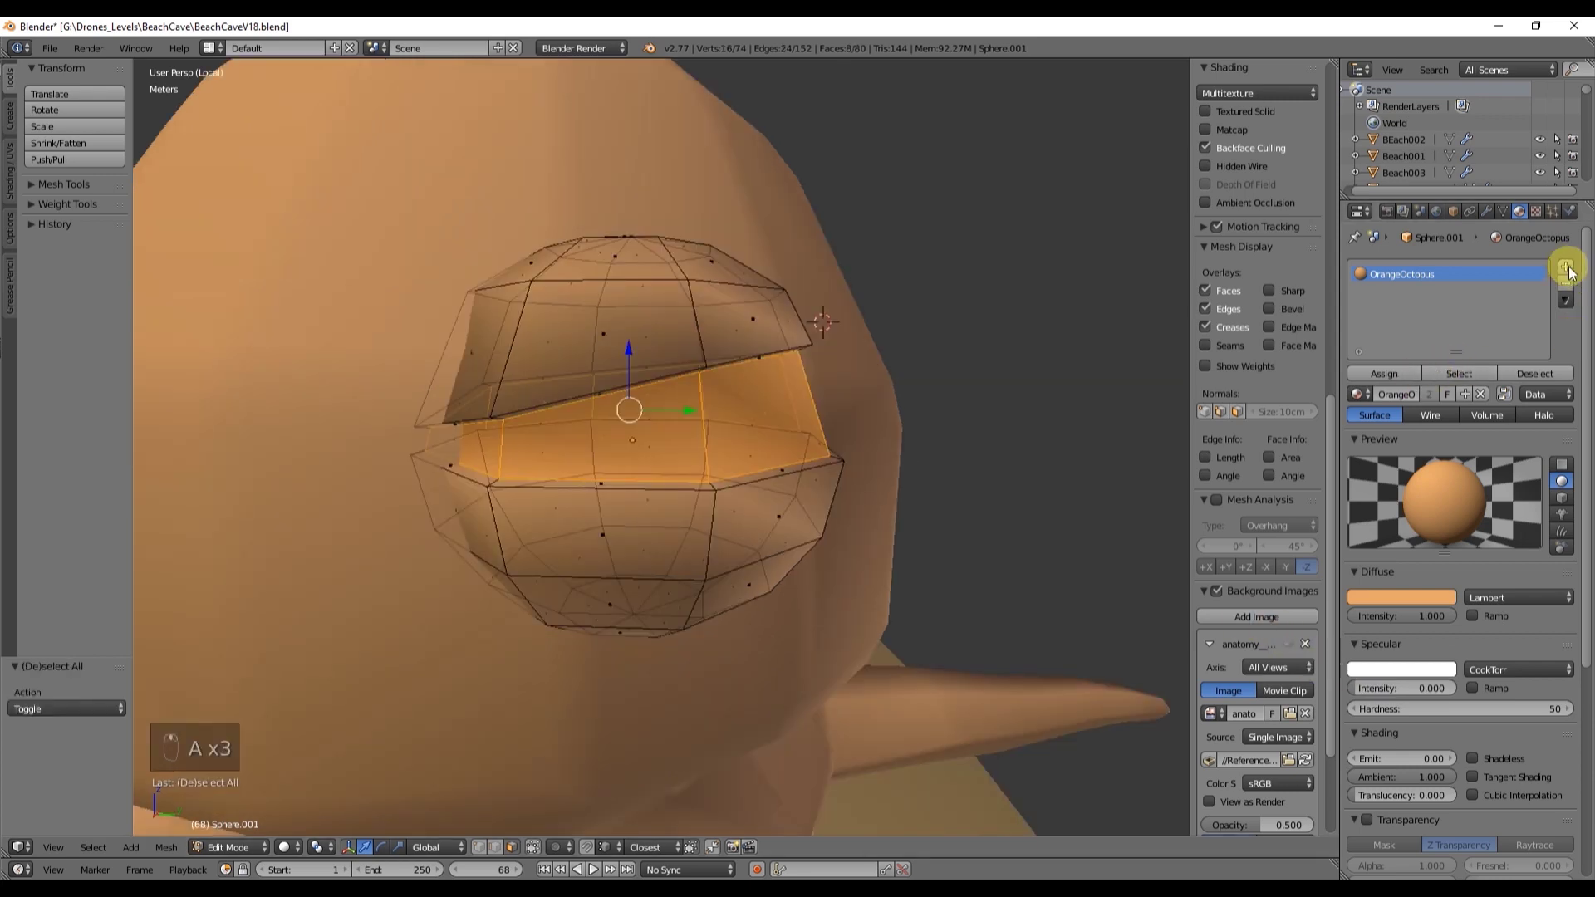
Step: Add a second material slot with the Teeths material and assign it to the faces between the lids
click(1567, 269)
click(1356, 394)
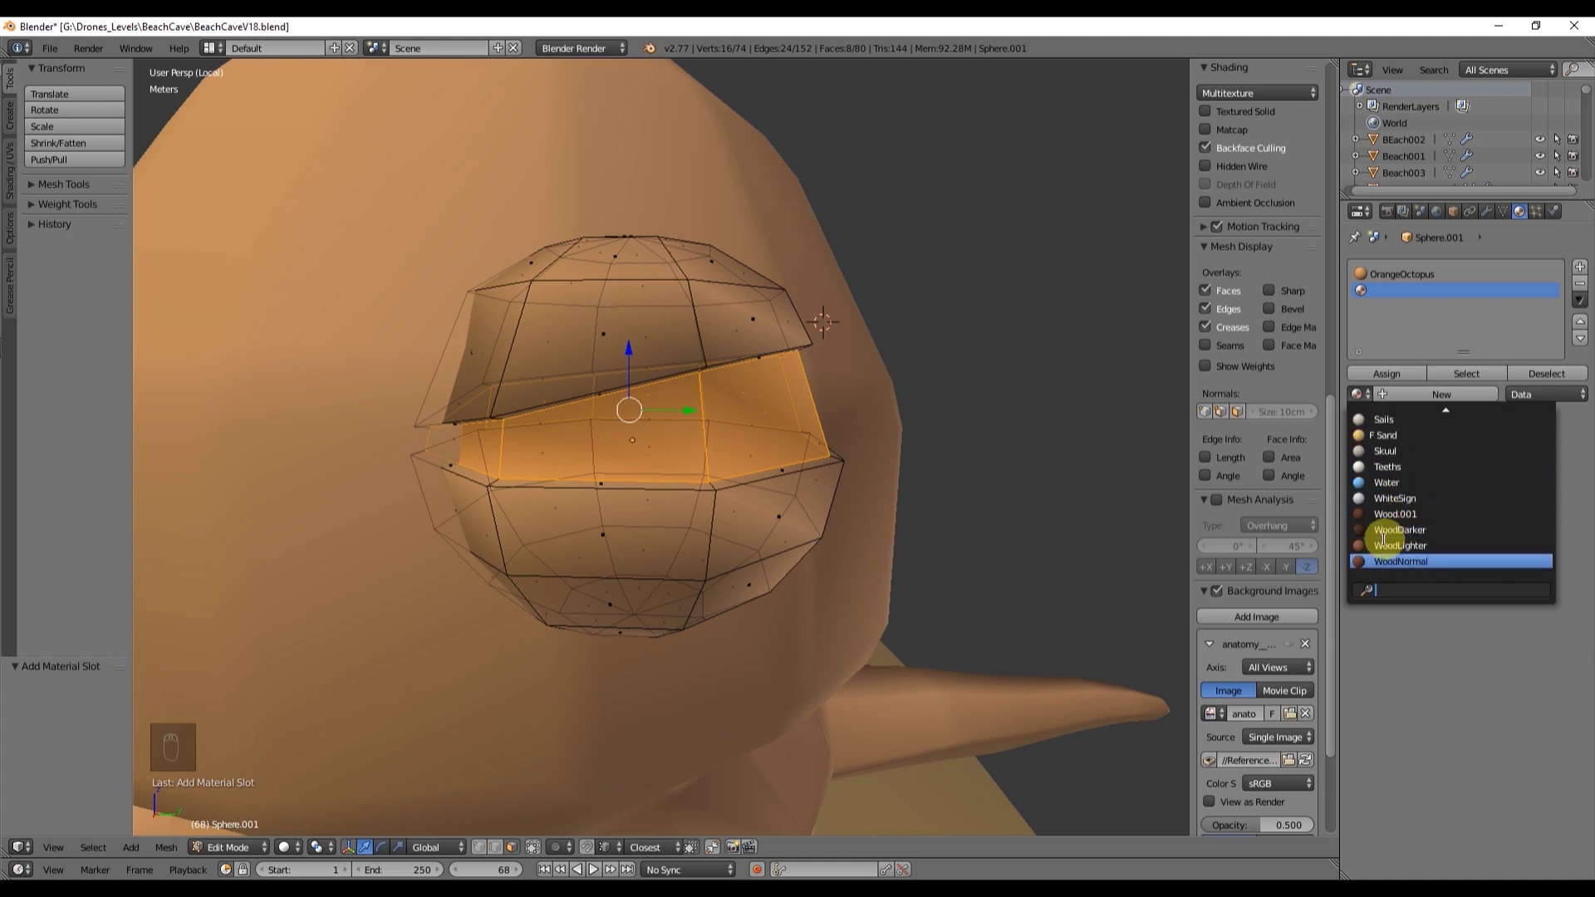
click(1376, 468)
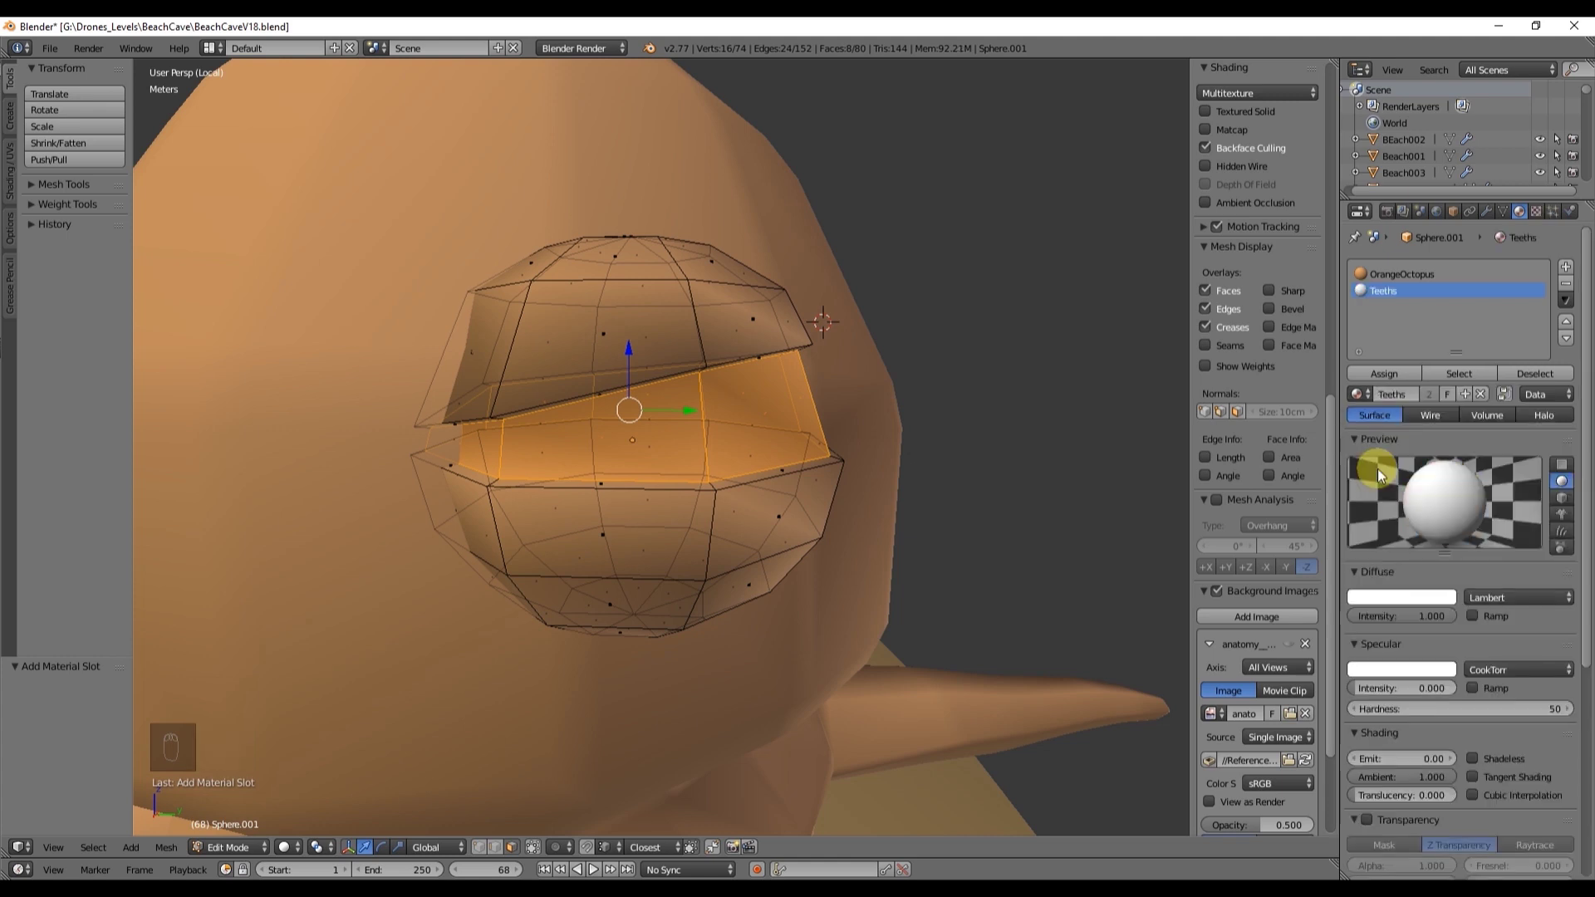
click(1397, 376)
middle_drag(1046, 416, 916, 481)
key(a)
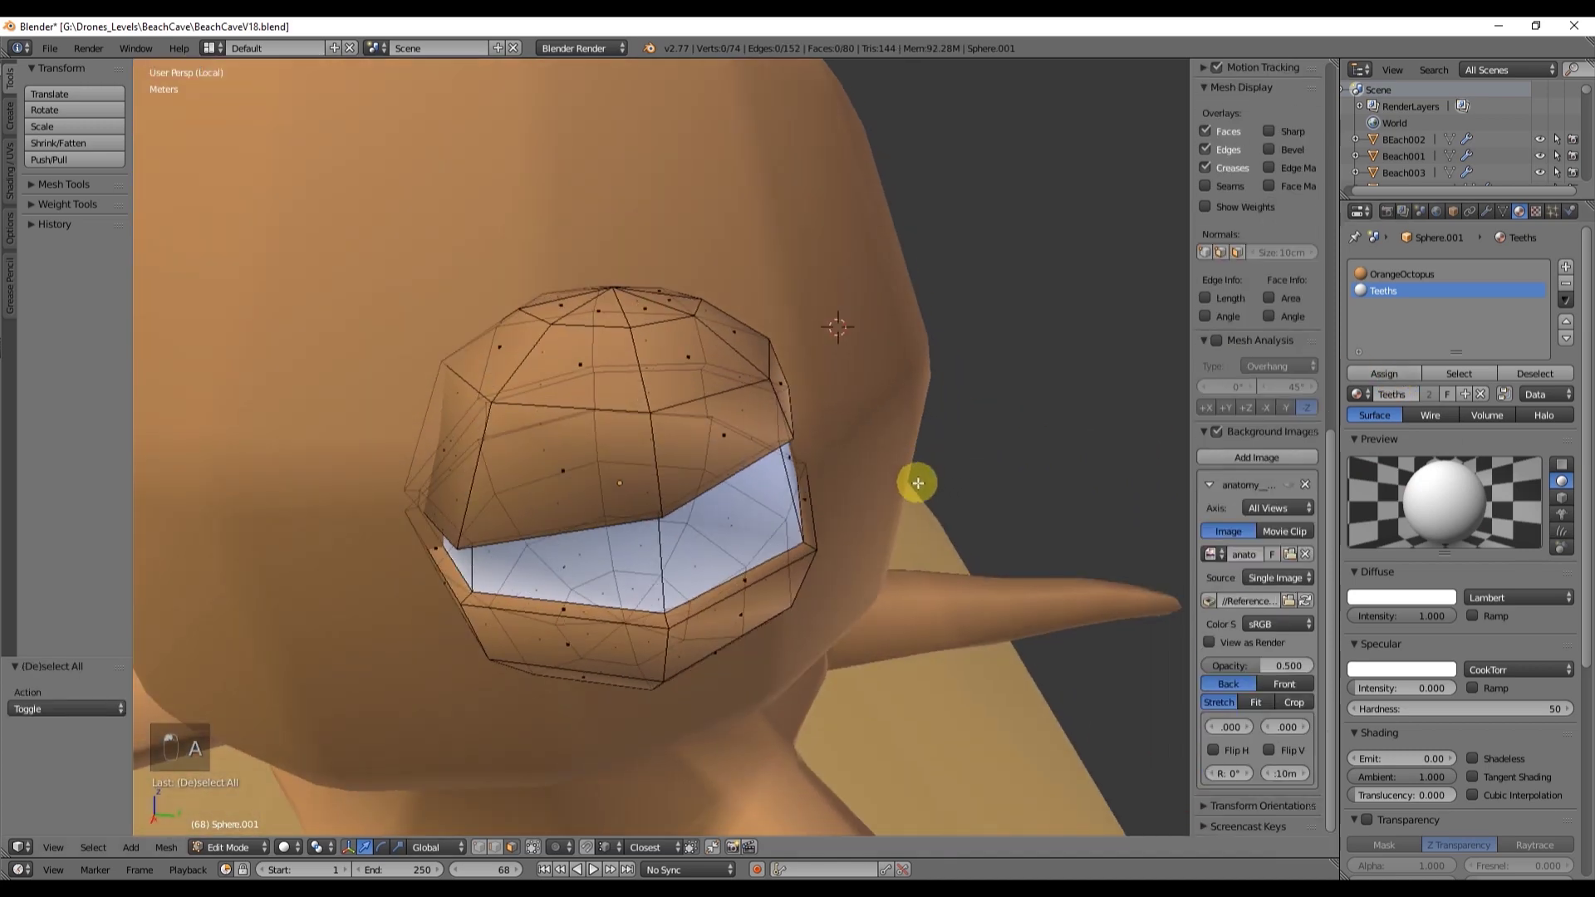
scroll(895, 483, down, 4)
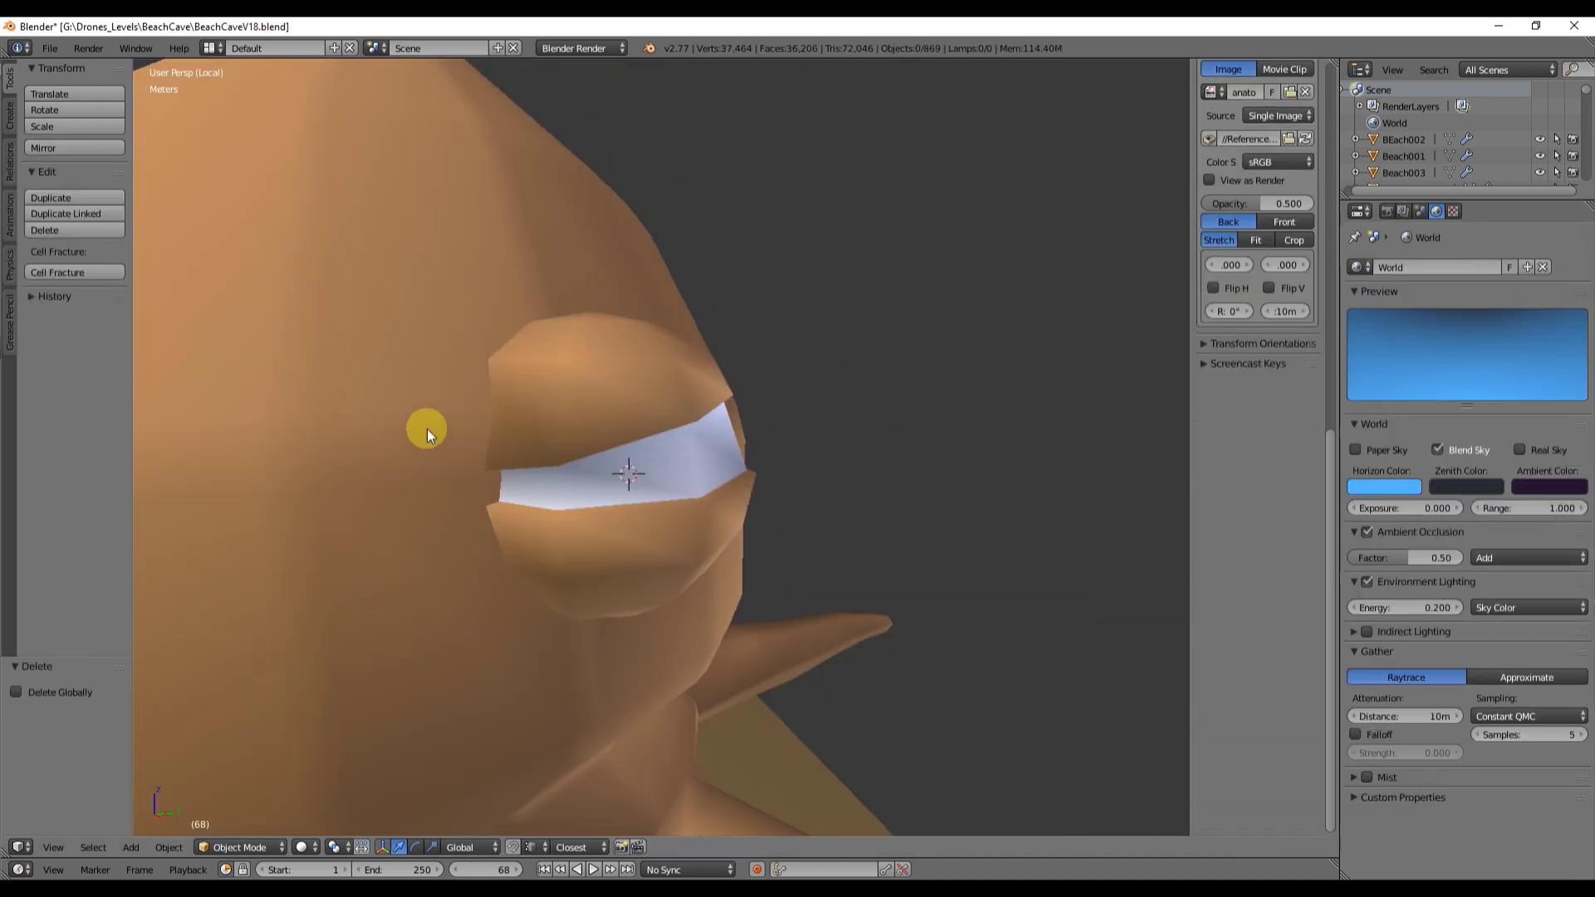
Step: Add a 16-vertex cylinder at the eye, scale it down to pupil size, and shade it smooth
key(shift+a)
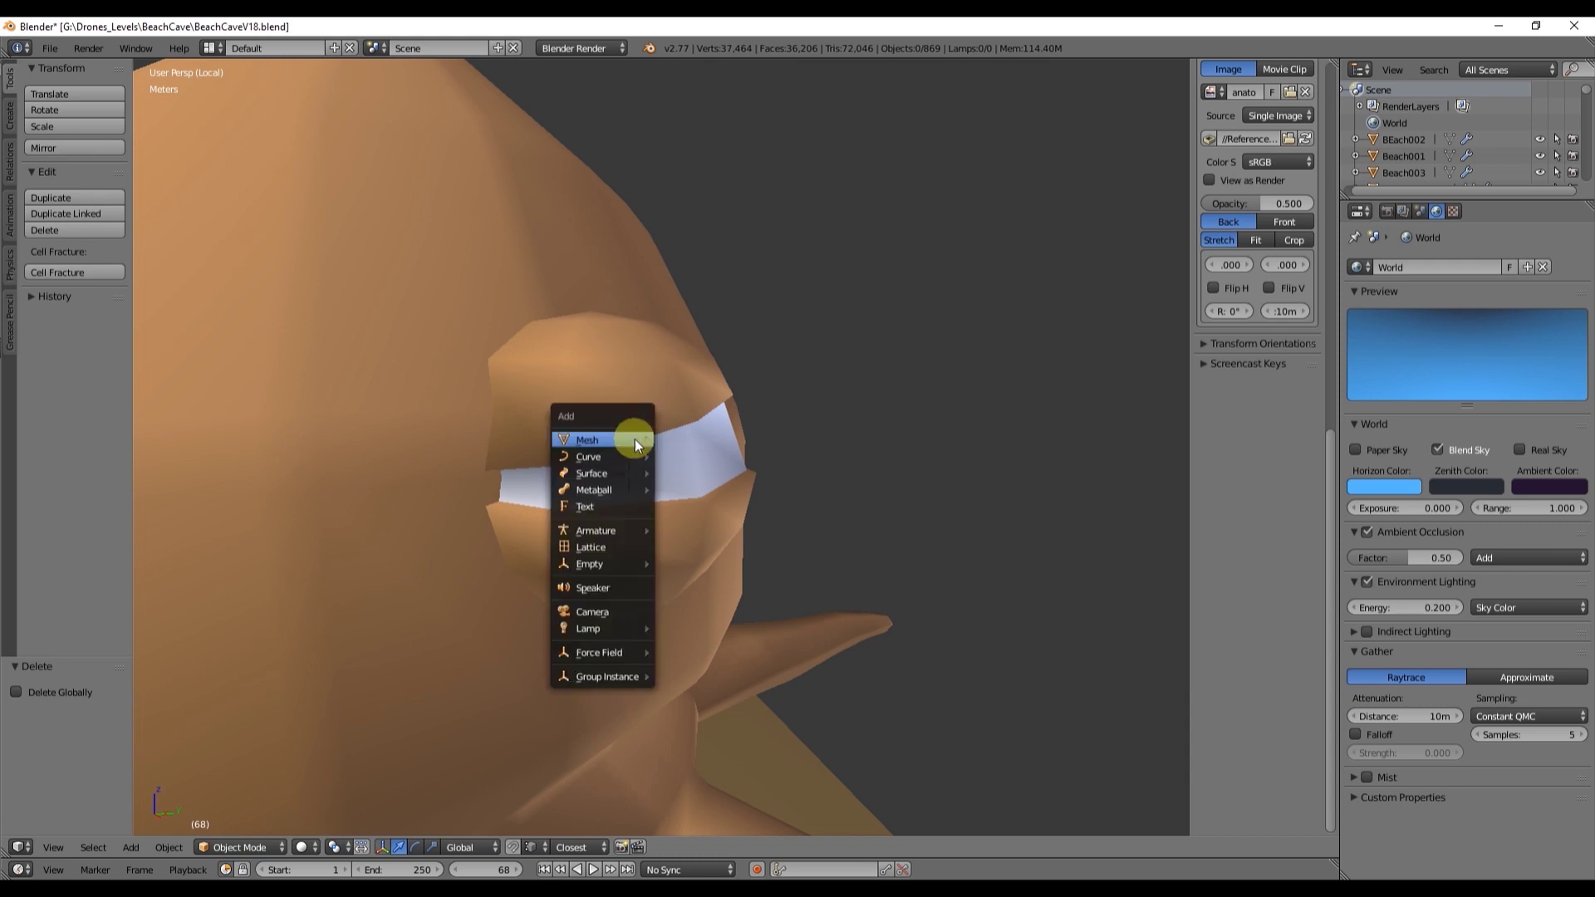
mouse_move(635, 441)
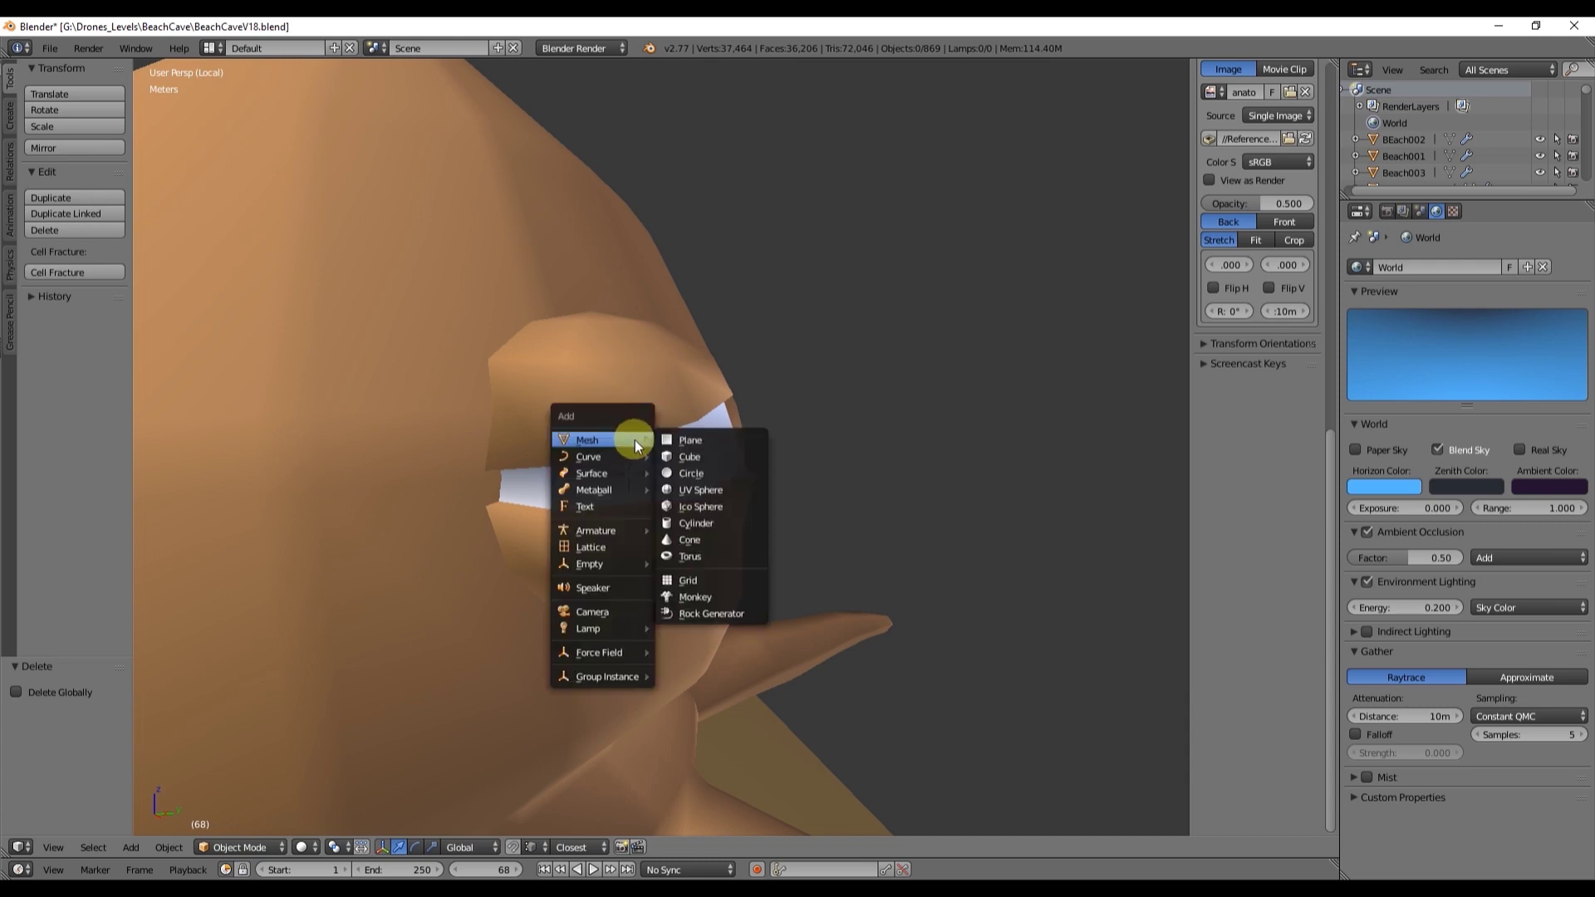
click(720, 522)
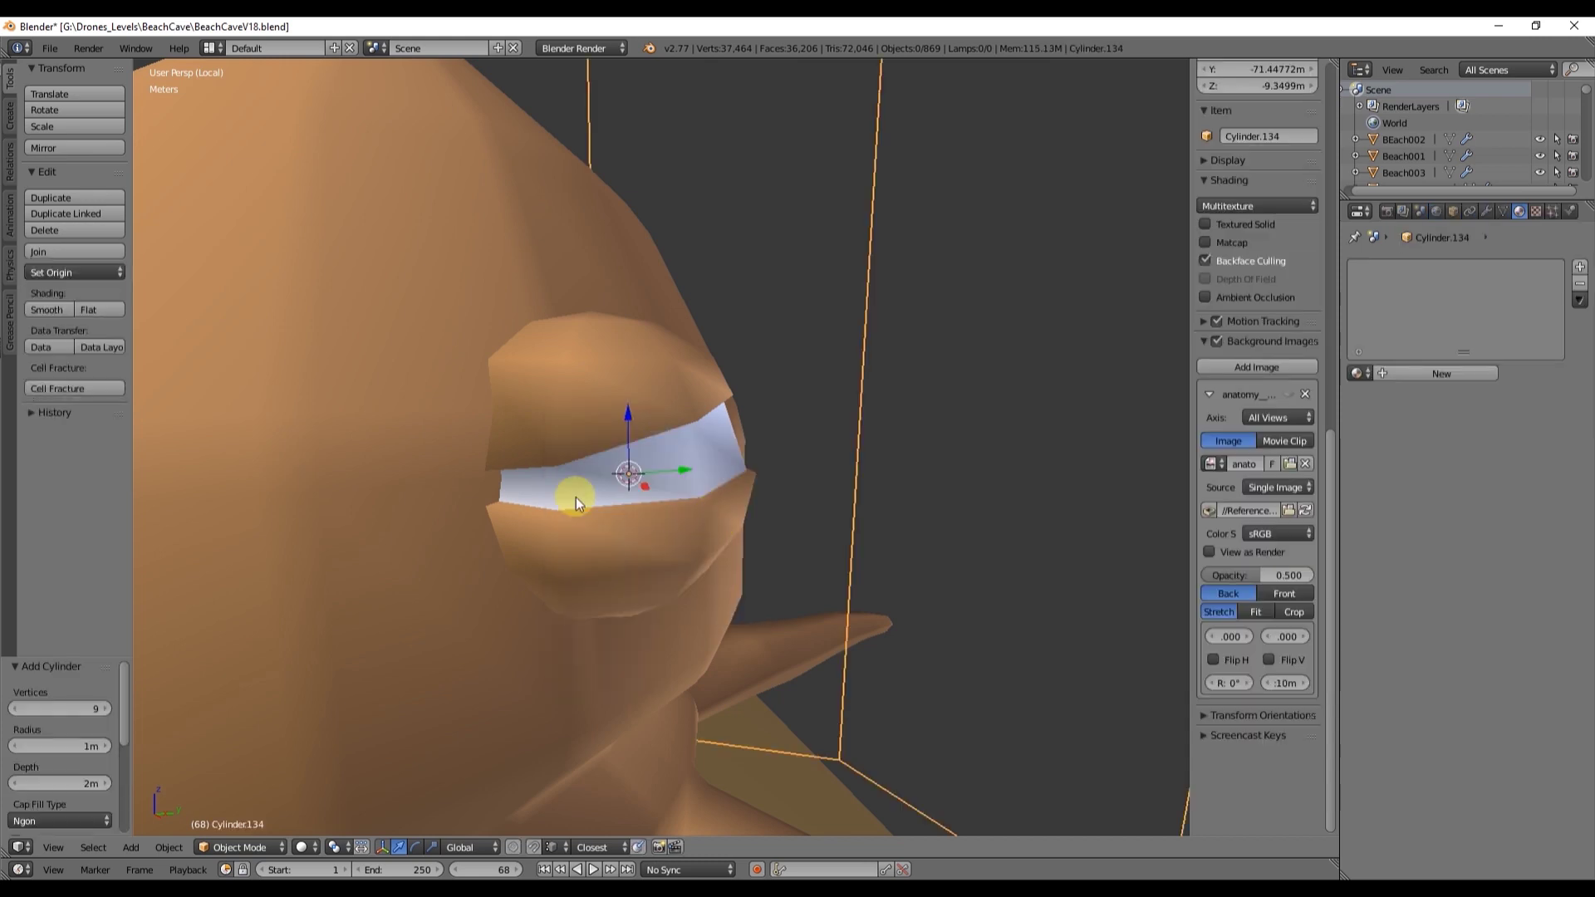
click(85, 717)
text(16)
key(Return)
key(s)
click(628, 490)
click(45, 308)
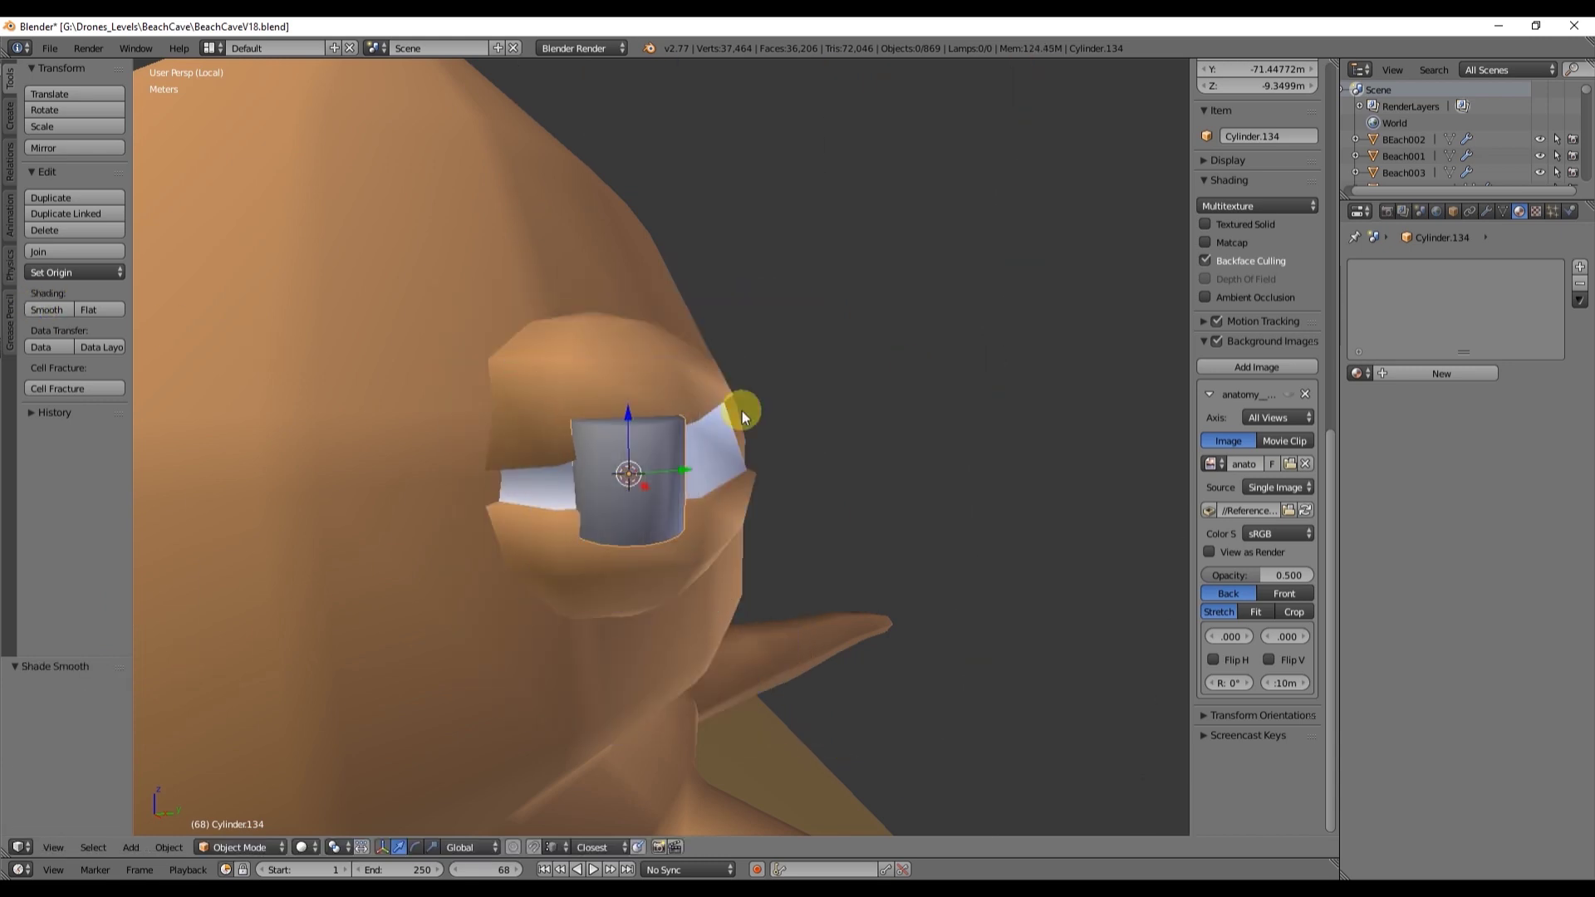
Step: Rotate the cylinder 90° about Y and flatten it along X into a thin pupil disc
text(ry90)
key(Return)
middle_drag(690, 399, 864, 378)
key(s)
key(x)
click(815, 441)
Step: Position the pupil disc along X at the surface of the white of the eye, finishing with a -4.188 mm move
middle_drag(814, 440, 820, 372)
drag(822, 360, 838, 363)
middle_drag(838, 362, 850, 362)
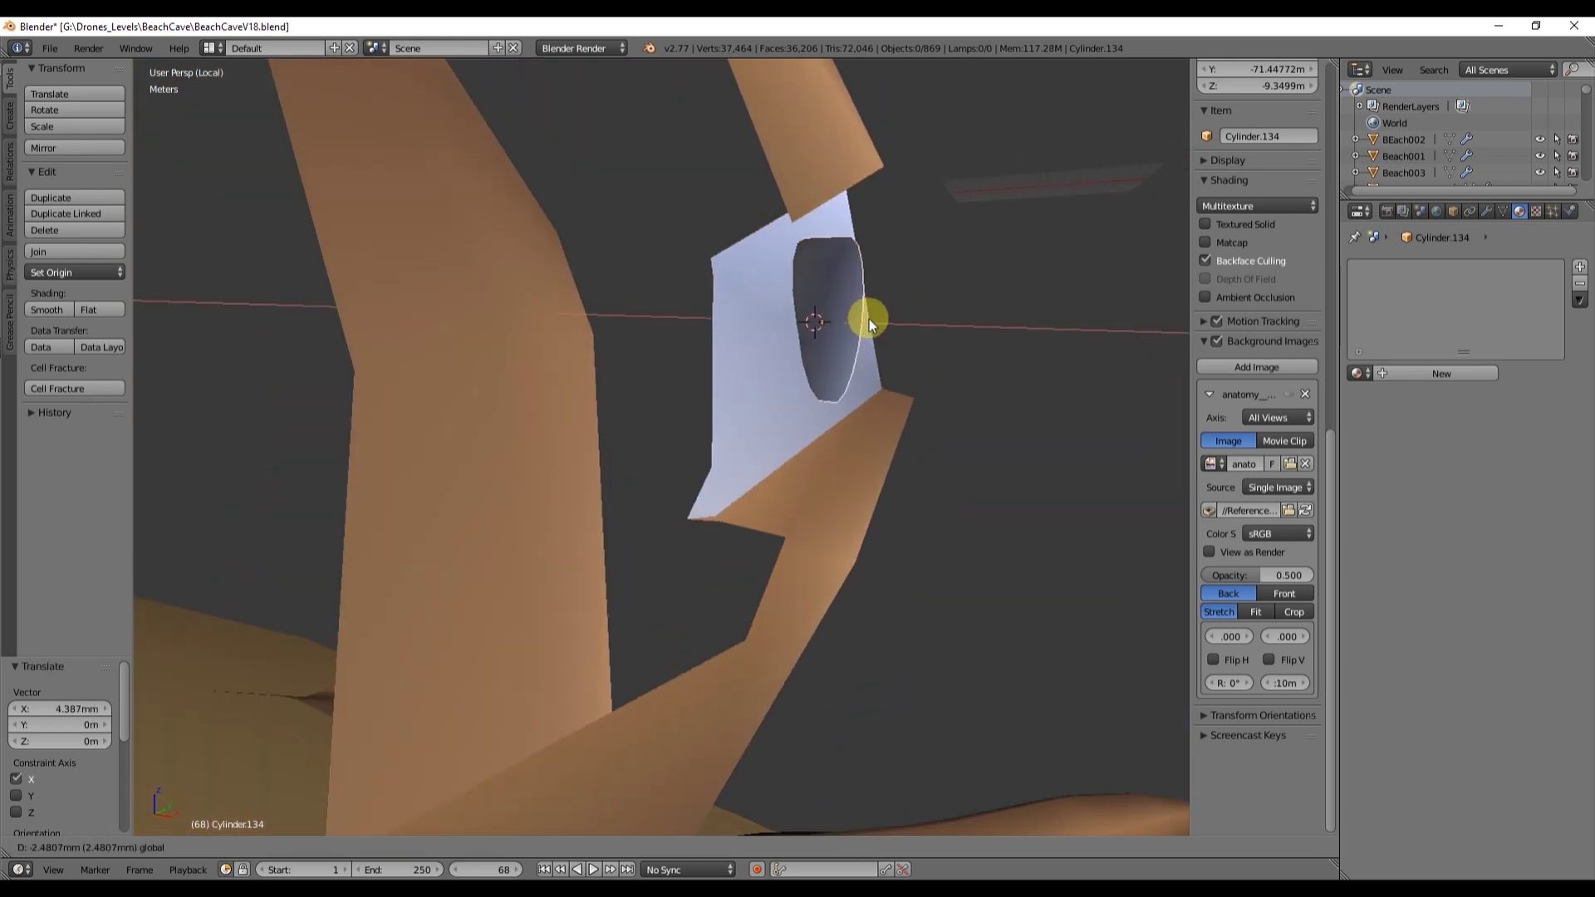
drag(869, 324, 862, 323)
middle_drag(861, 324, 734, 409)
Step: Create a material named BlackEye for the pupil and set its diffuse color to black
click(1360, 374)
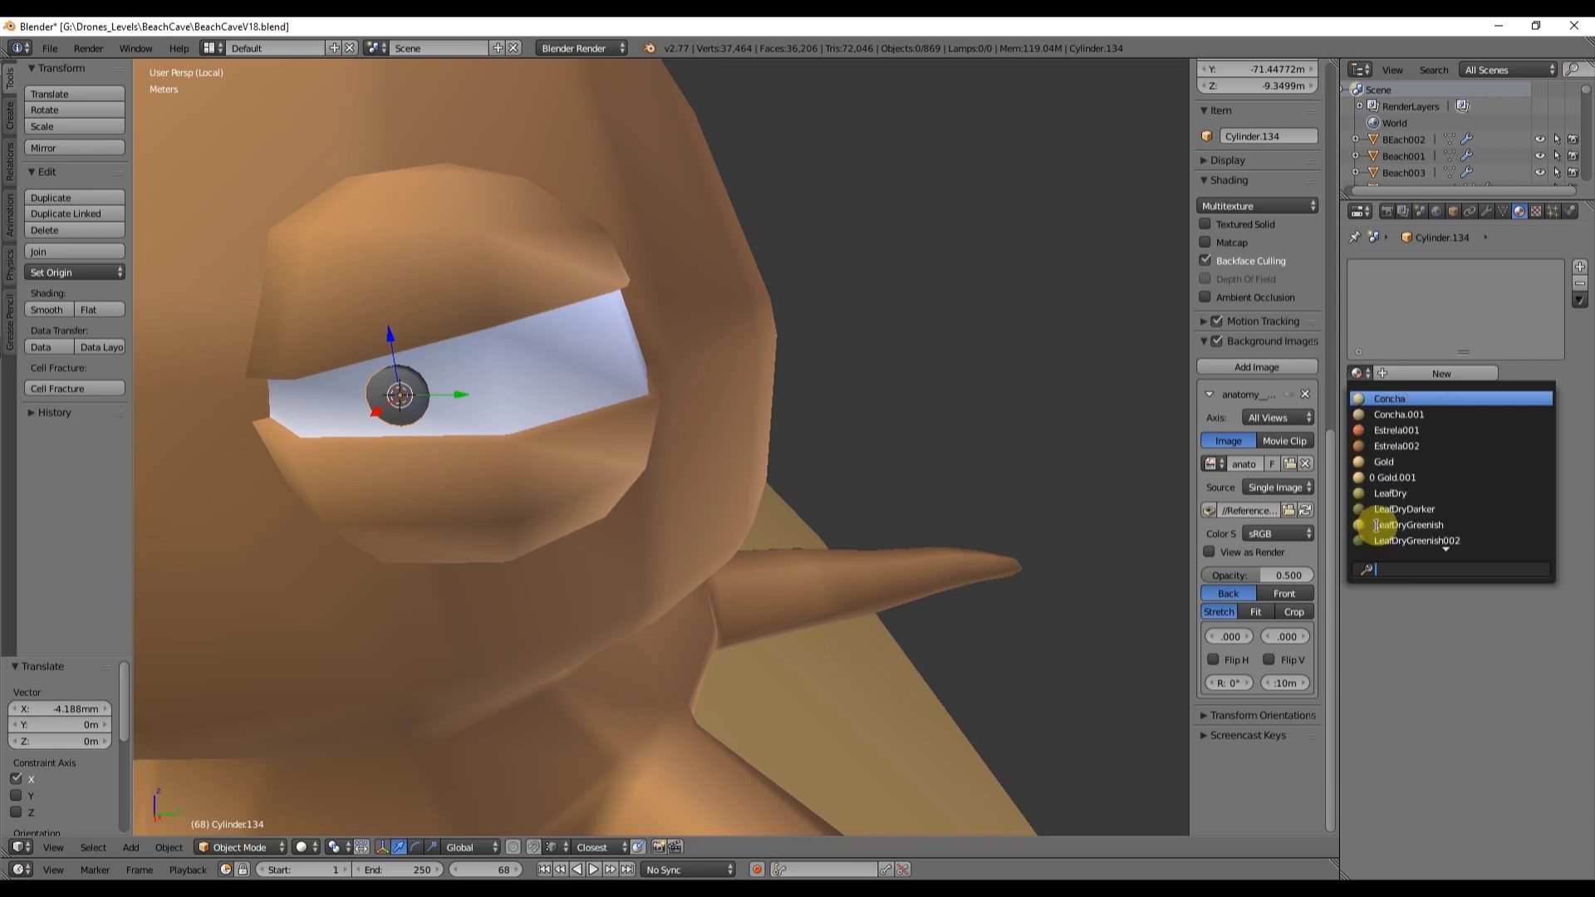
click(1415, 375)
text(BlackEye)
key(Return)
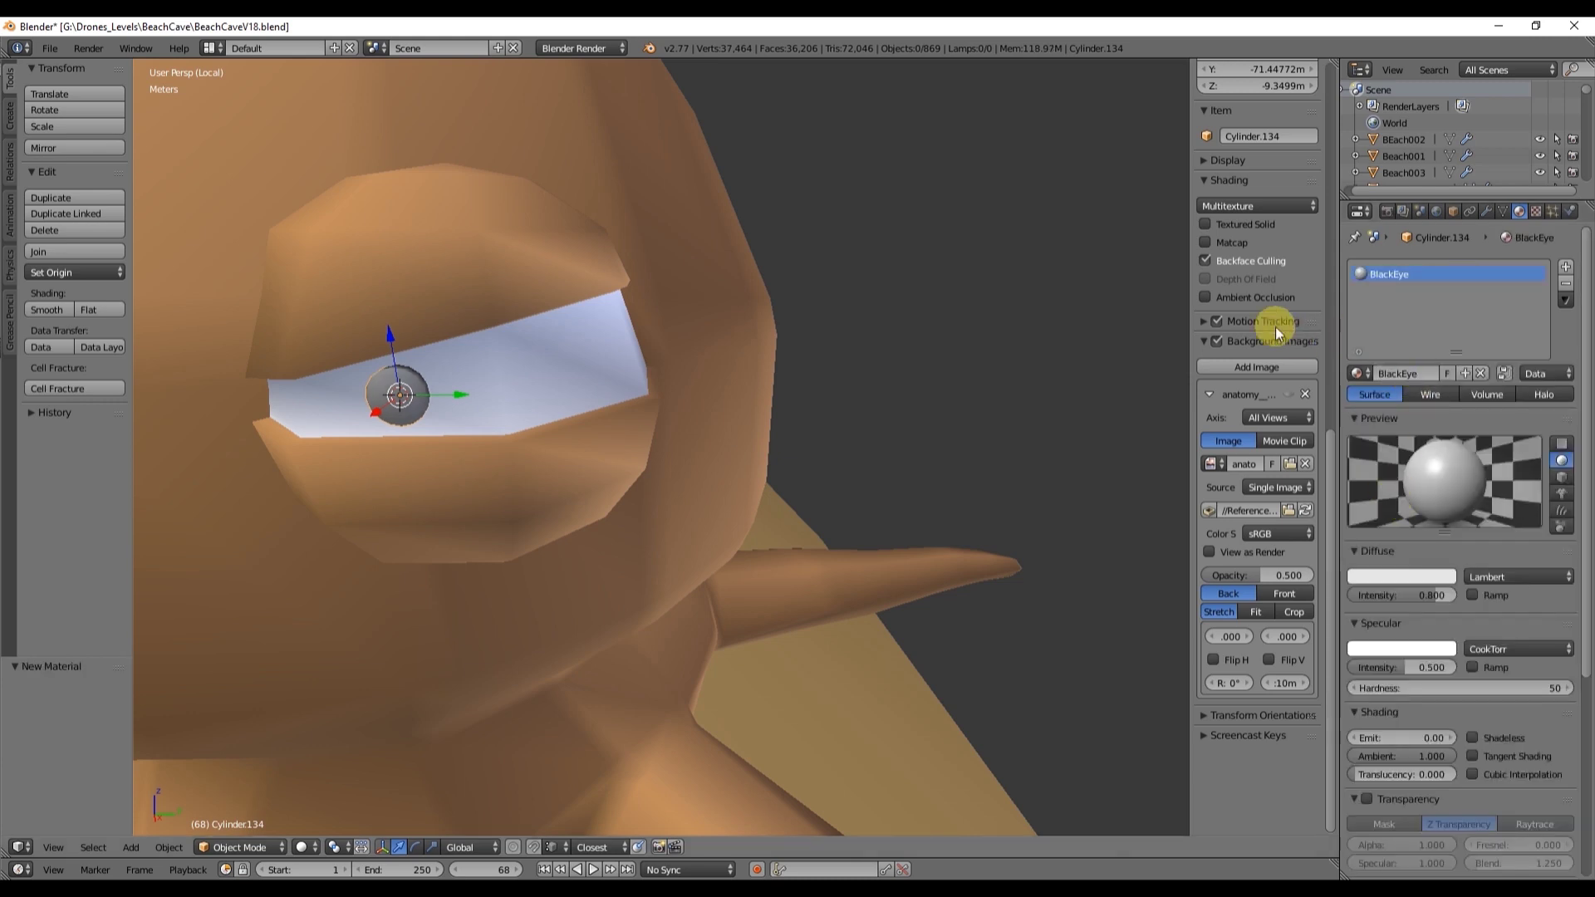
click(1398, 577)
drag(1444, 373, 1444, 448)
scroll(1039, 415, down, 2)
middle_drag(956, 403, 1005, 423)
scroll(1022, 424, down, 3)
Step: Add a Mirror modifier to the pupil with Sphere as the mirror object and only the Y axis enabled
click(1487, 212)
click(1403, 271)
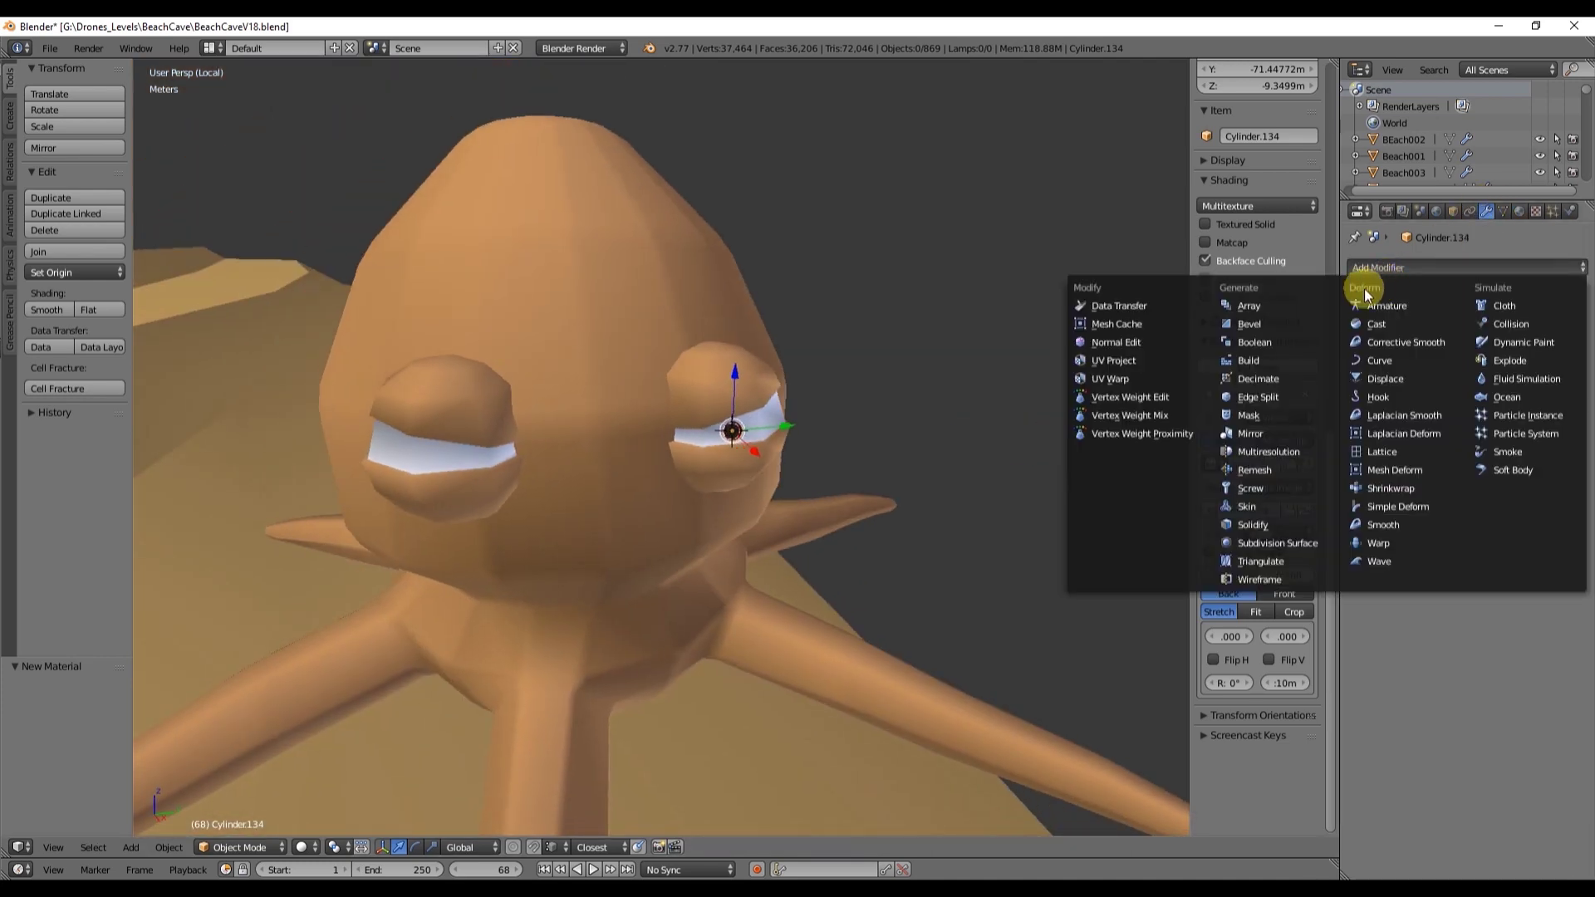
click(1248, 435)
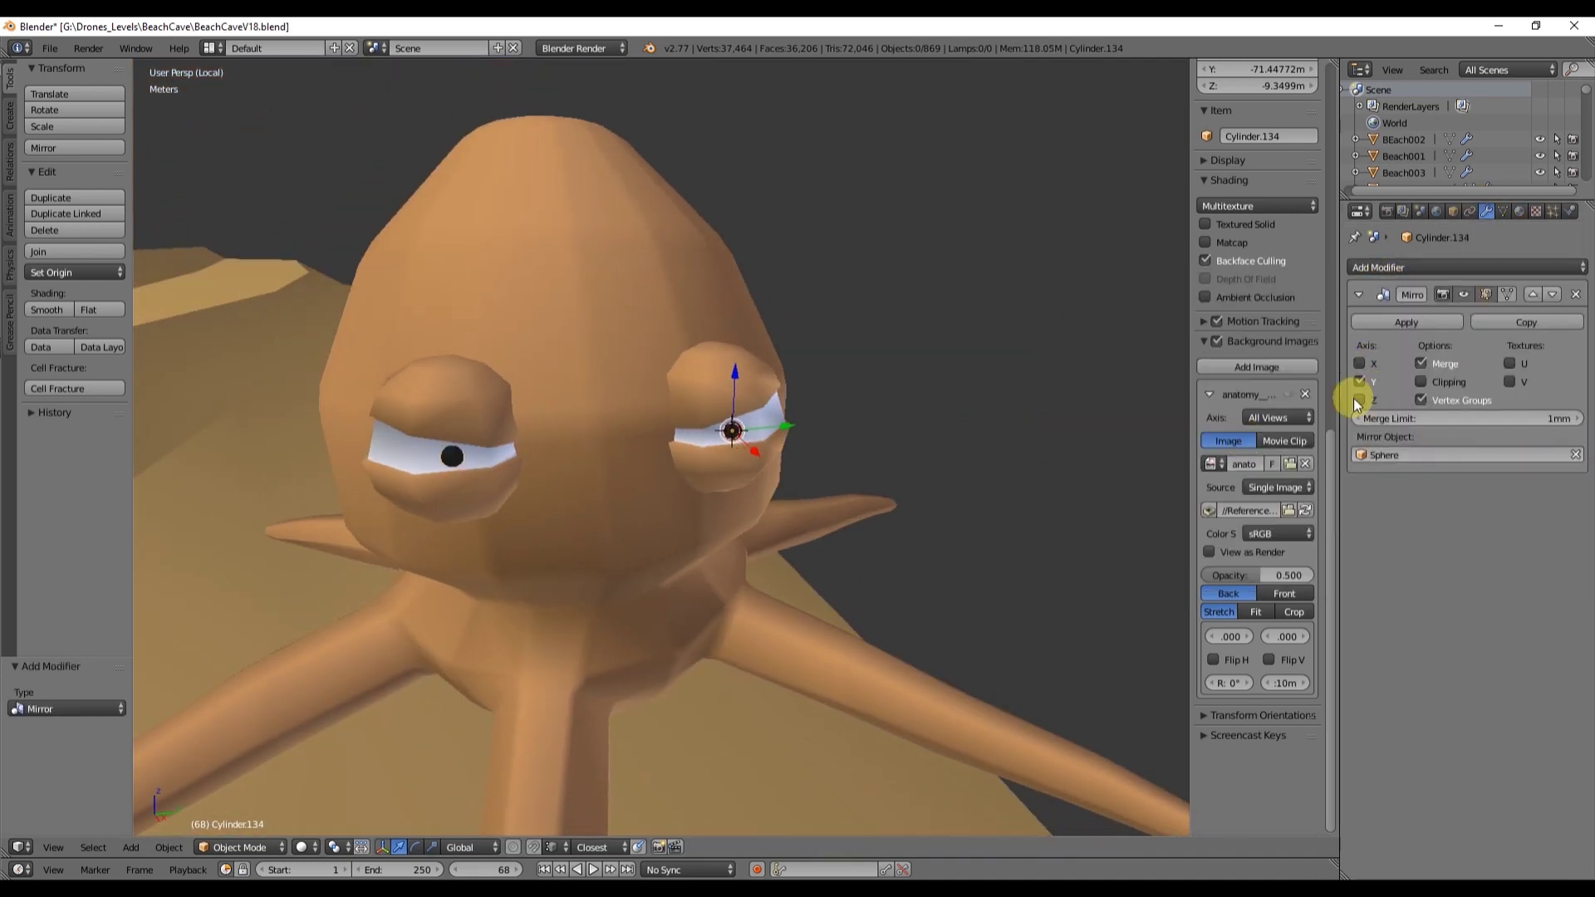
Step: Adjust the size of the mirrored pupils by scaling the pupil disc twice
middle_drag(964, 391, 894, 430)
scroll(894, 431, down, 6)
scroll(831, 430, up, 6)
middle_drag(607, 441, 780, 376)
key(s)
click(846, 382)
scroll(765, 407, down, 6)
key(s)
click(795, 387)
Step: Add a Subdivision Surface modifier to the octopus body with 2 view subdivisions
scroll(773, 374, up, 8)
scroll(757, 367, down, 10)
scroll(816, 366, up, 6)
scroll(774, 366, down, 2)
scroll(760, 375, down, 8)
scroll(740, 382, down, 2)
right_click(677, 387)
scroll(676, 387, up, 6)
key(Tab)
key(Tab)
click(1467, 268)
click(1282, 545)
click(1458, 598)
Step: Select the tip of the front arm and rotate it 20.045° about Z with proportional falloff to bend the arm
scroll(780, 376, up, 4)
key(Tab)
key(b)
drag(706, 694, 801, 770)
key(r)
key(z)
click(797, 741)
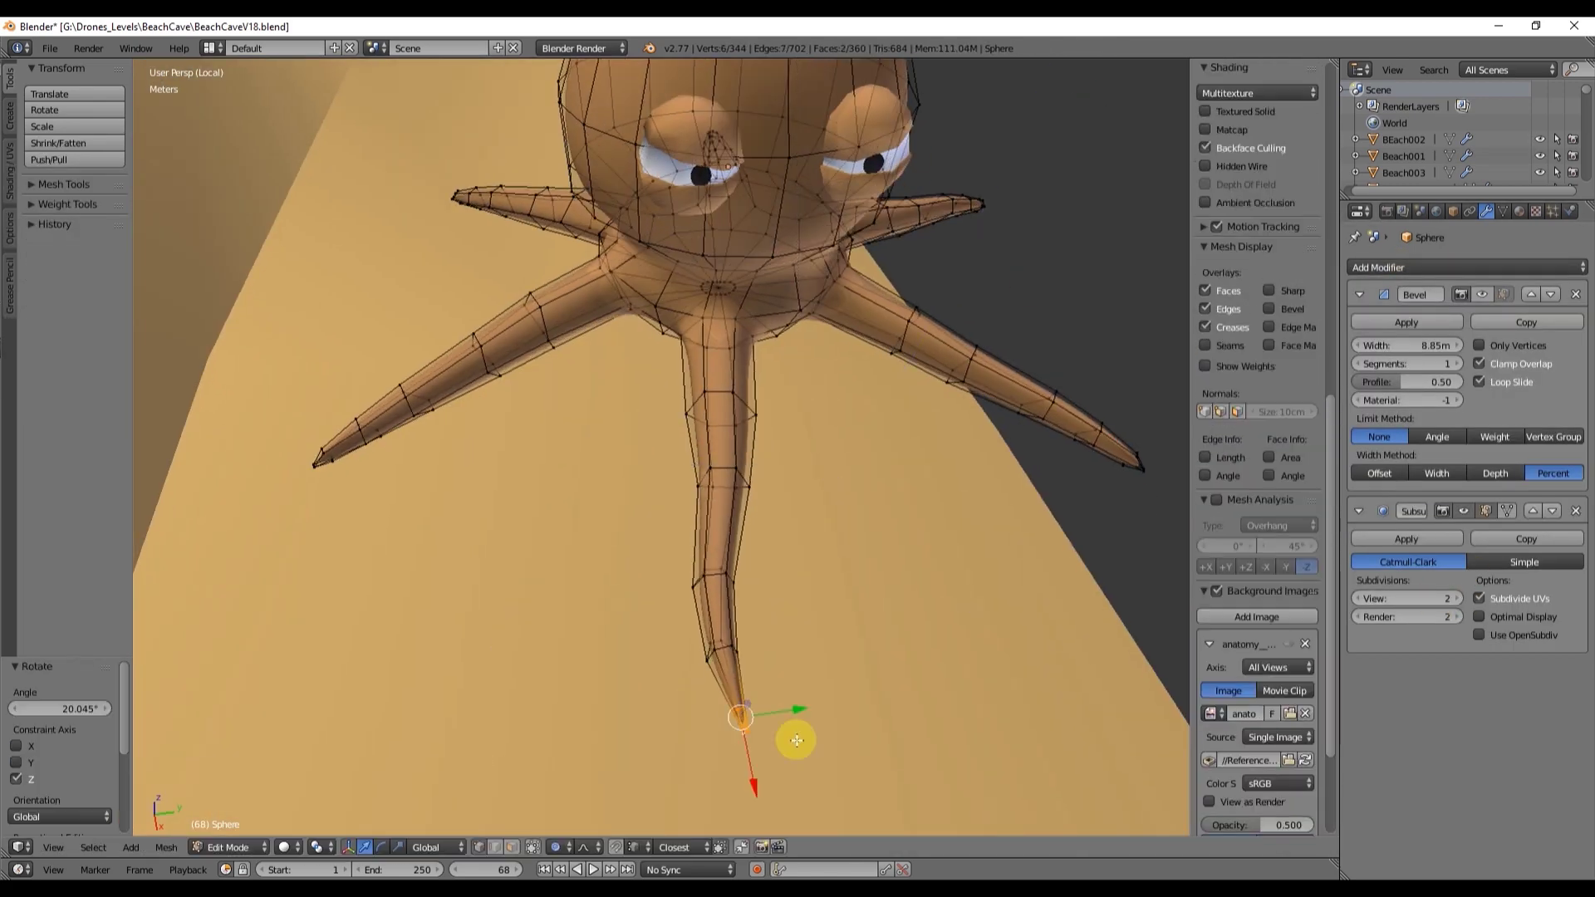
Step: Bend the front arm further by rotating its tip about Z and adjusting the edge loop midway along it
key(r)
key(z)
click(780, 758)
alt+right_click(724, 468)
key(g)
key(Tab)
middle_drag(797, 474, 656, 360)
right_click(657, 361)
key(Tab)
key(a)
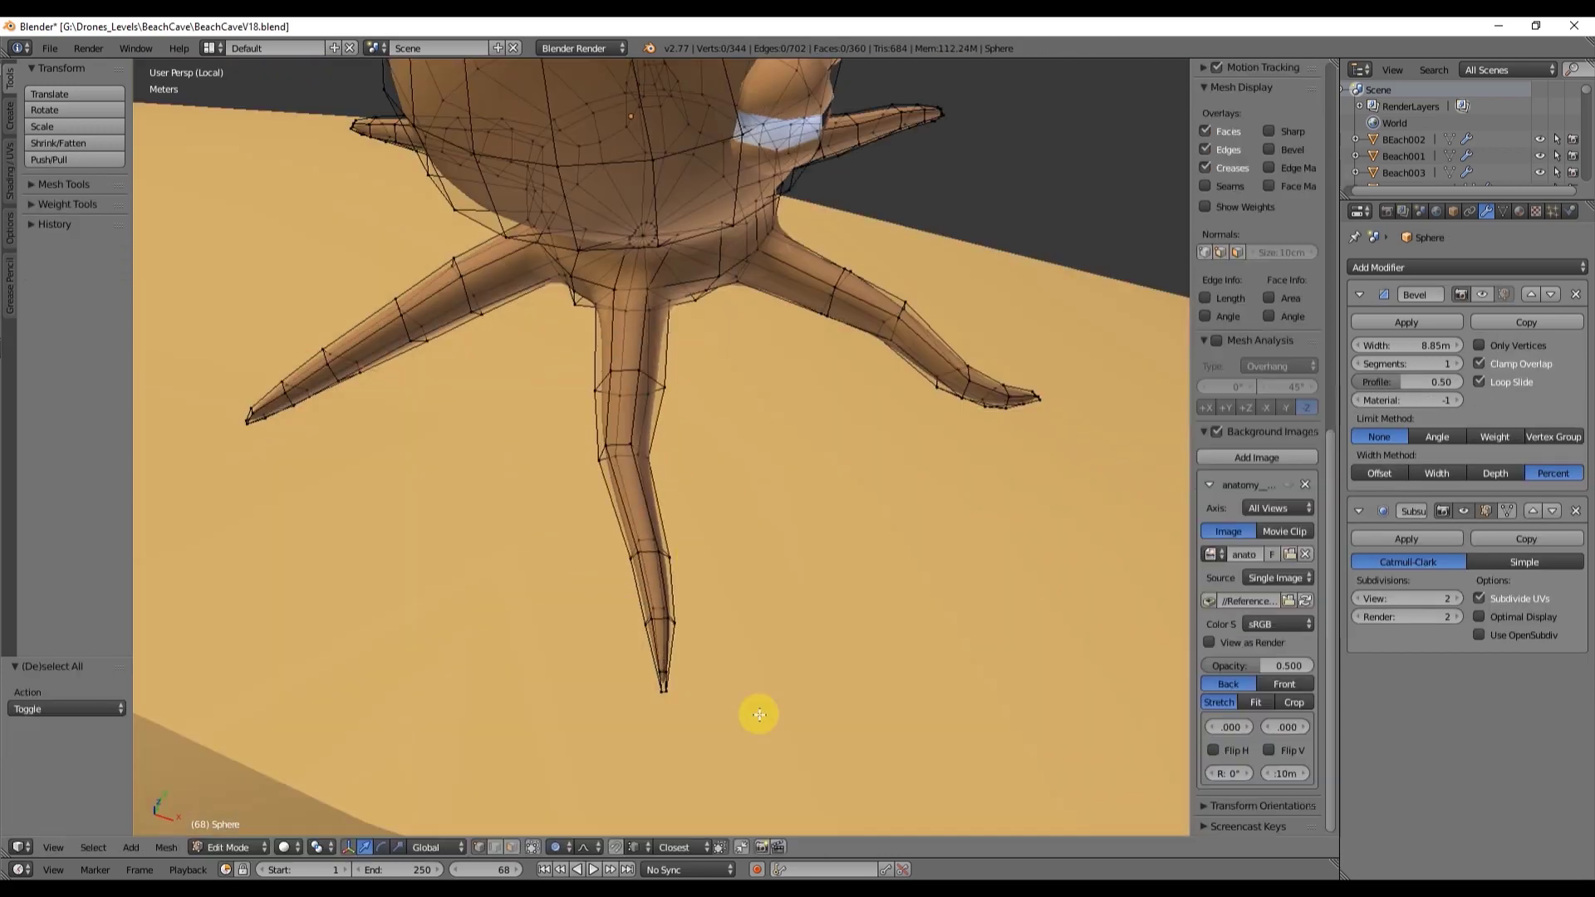
Step: Box-select the tip of the arm beside the bent one and rotate it with proportional falloff to curve that arm
key(b)
drag(760, 715, 623, 648)
key(r)
click(826, 446)
middle_drag(826, 445, 766, 466)
Step: Select the edge loop where an arm joins the octopus body and scale it up by about 1.26 to thicken the base
alt+right_click(766, 466)
scroll(694, 321, up, 4)
middle_drag(695, 321, 888, 333)
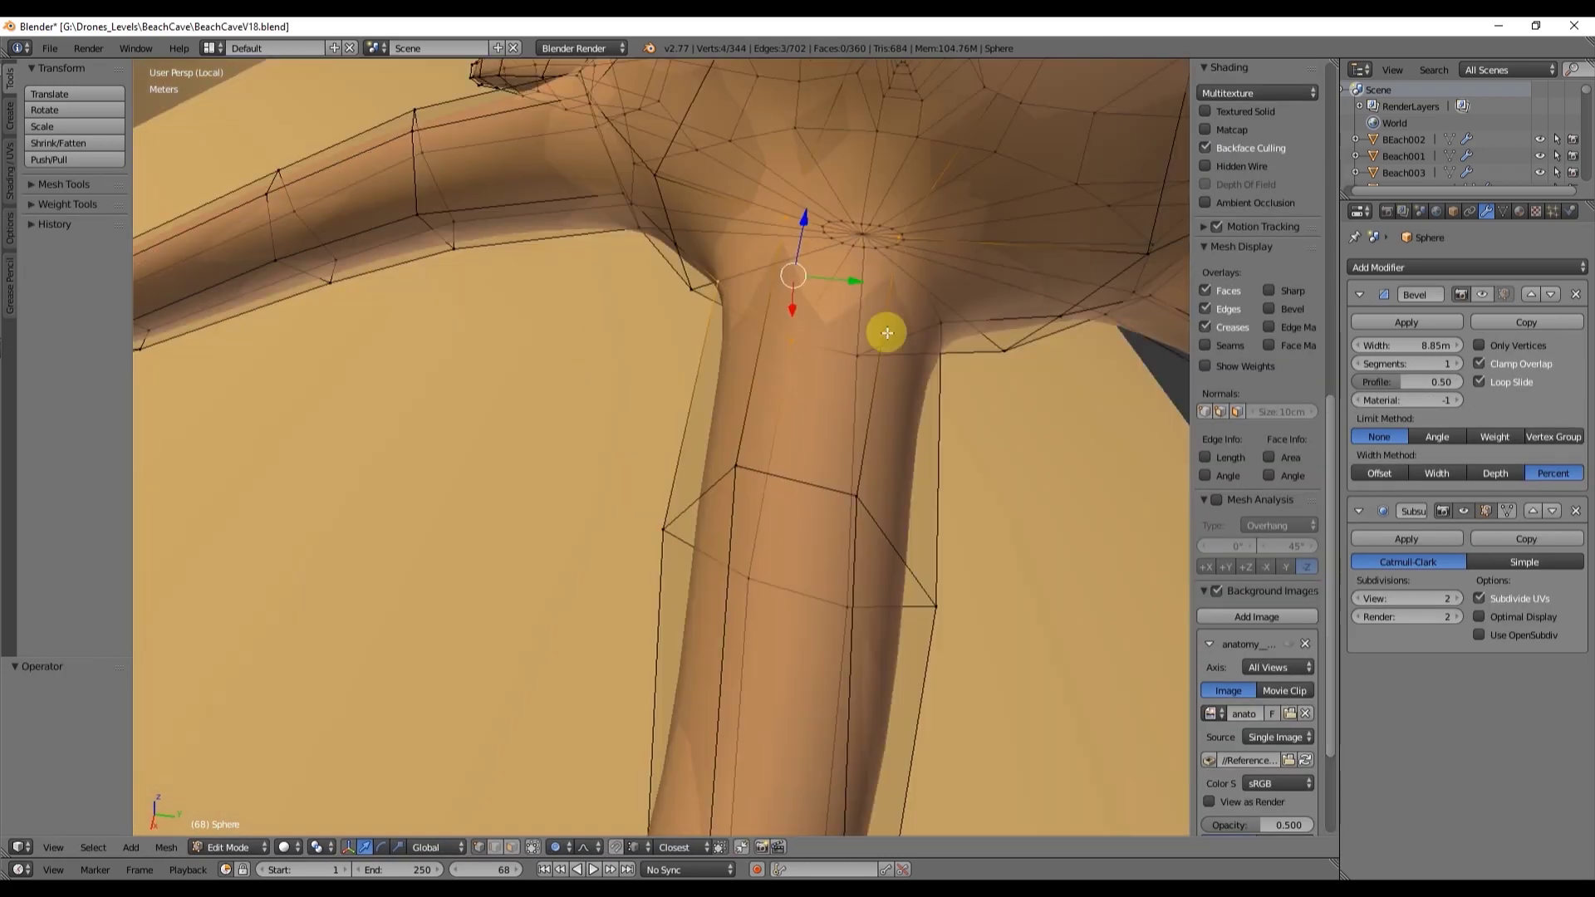
scroll(887, 333, down, 5)
key(Tab)
key(Tab)
scroll(577, 374, up, 4)
middle_drag(577, 374, 990, 377)
scroll(989, 377, down, 4)
alt+right_click(696, 442)
key(s)
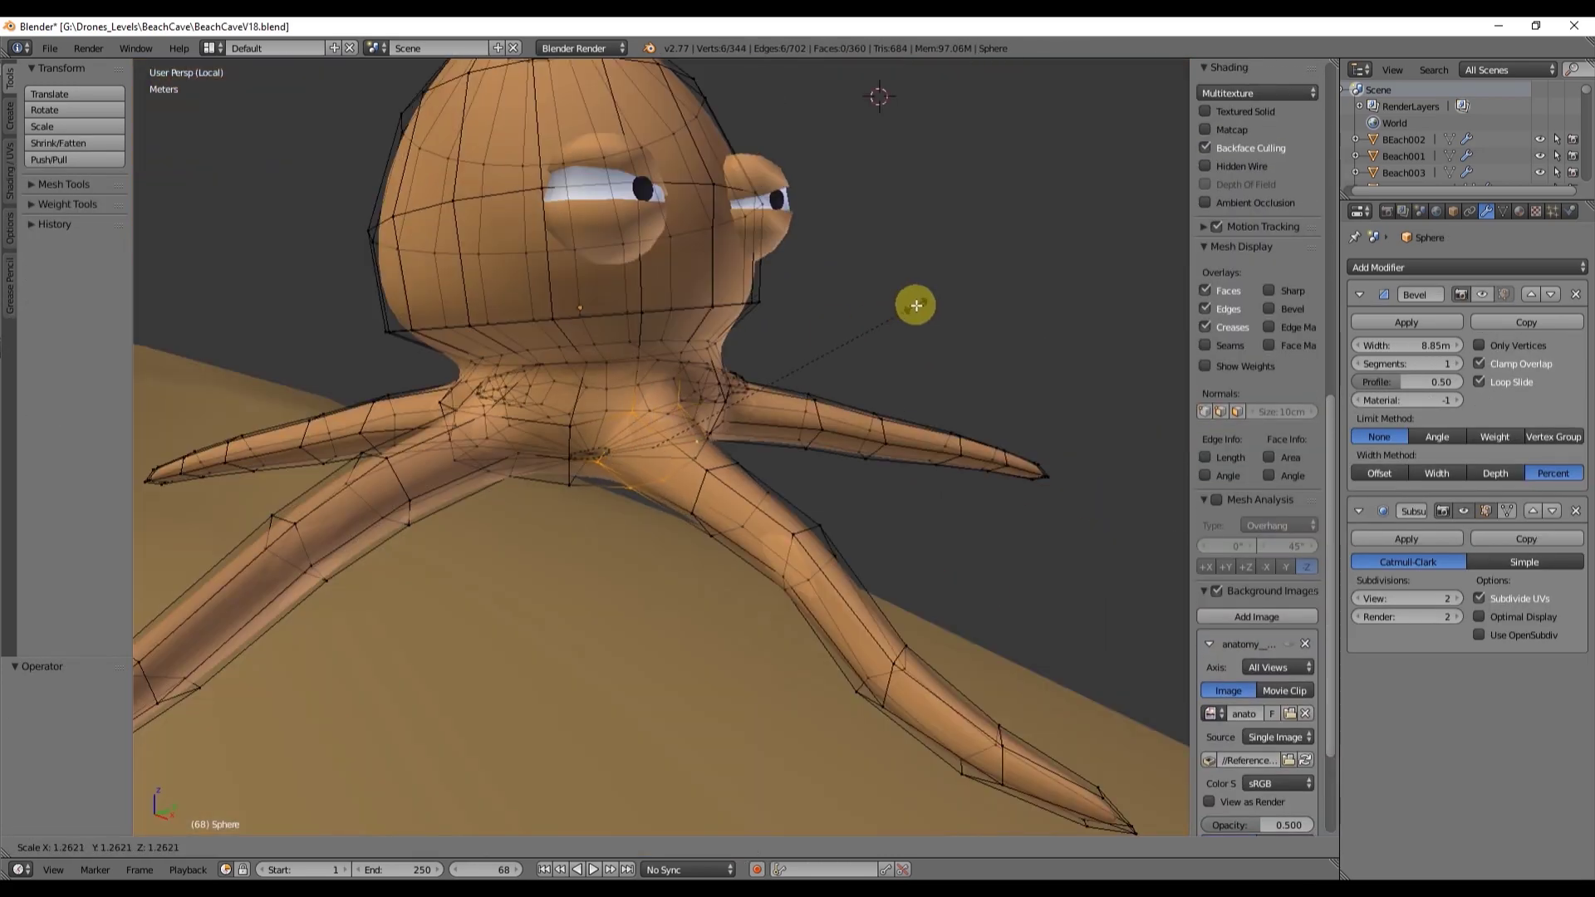
click(916, 305)
key(a)
Step: Scale the edge loops at the bases of the neighbouring arms to thicken their joints with the body
alt+right_click(491, 463)
middle_drag(916, 305, 745, 431)
key(a)
alt+right_click(670, 434)
key(s)
click(669, 565)
key(a)
key(s)
click(798, 428)
key(a)
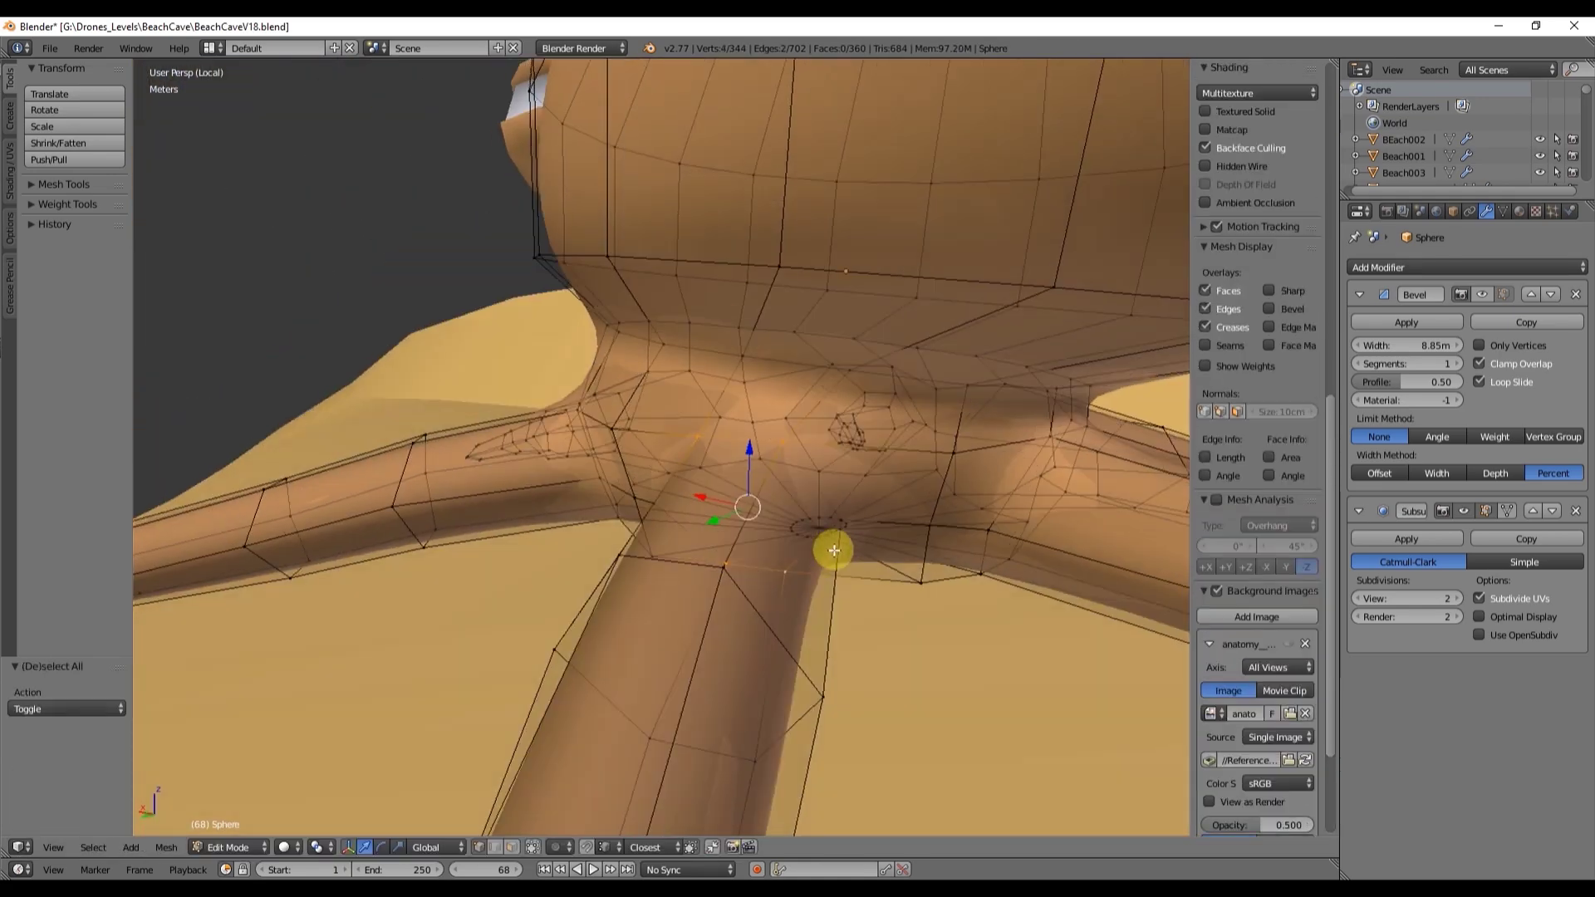
Step: Scale up the base edge loops of two further arms, using a factor of 1.240 for the second
alt+right_click(676, 501)
middle_drag(834, 532, 641, 582)
key(s)
click(648, 502)
key(a)
alt+right_click(641, 598)
key(s)
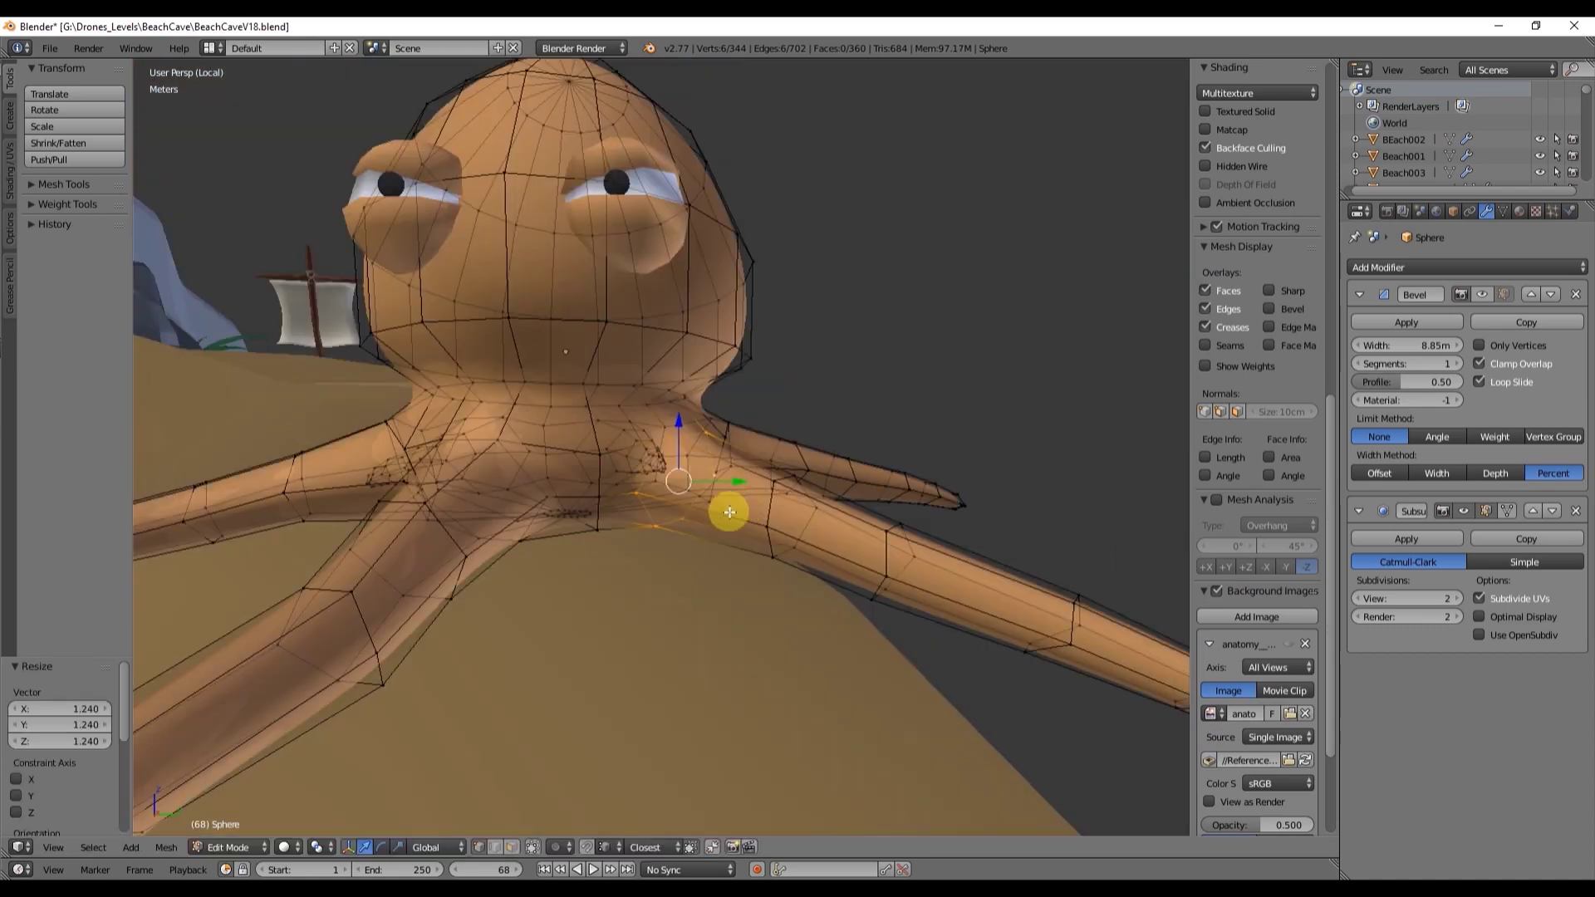
middle_drag(729, 511, 655, 470)
Step: Scale one more arm's edge loop and check the smoothed octopus in Object Mode
key(a)
alt+right_click(431, 706)
key(s)
click(424, 716)
middle_drag(423, 716, 619, 648)
key(Tab)
key(Tab)
Step: Select a point on an arm, move and rotate it to adjust the arm's curve, and return to Object Mode
right_click(618, 653)
key(g)
click(604, 628)
key(r)
key(Tab)
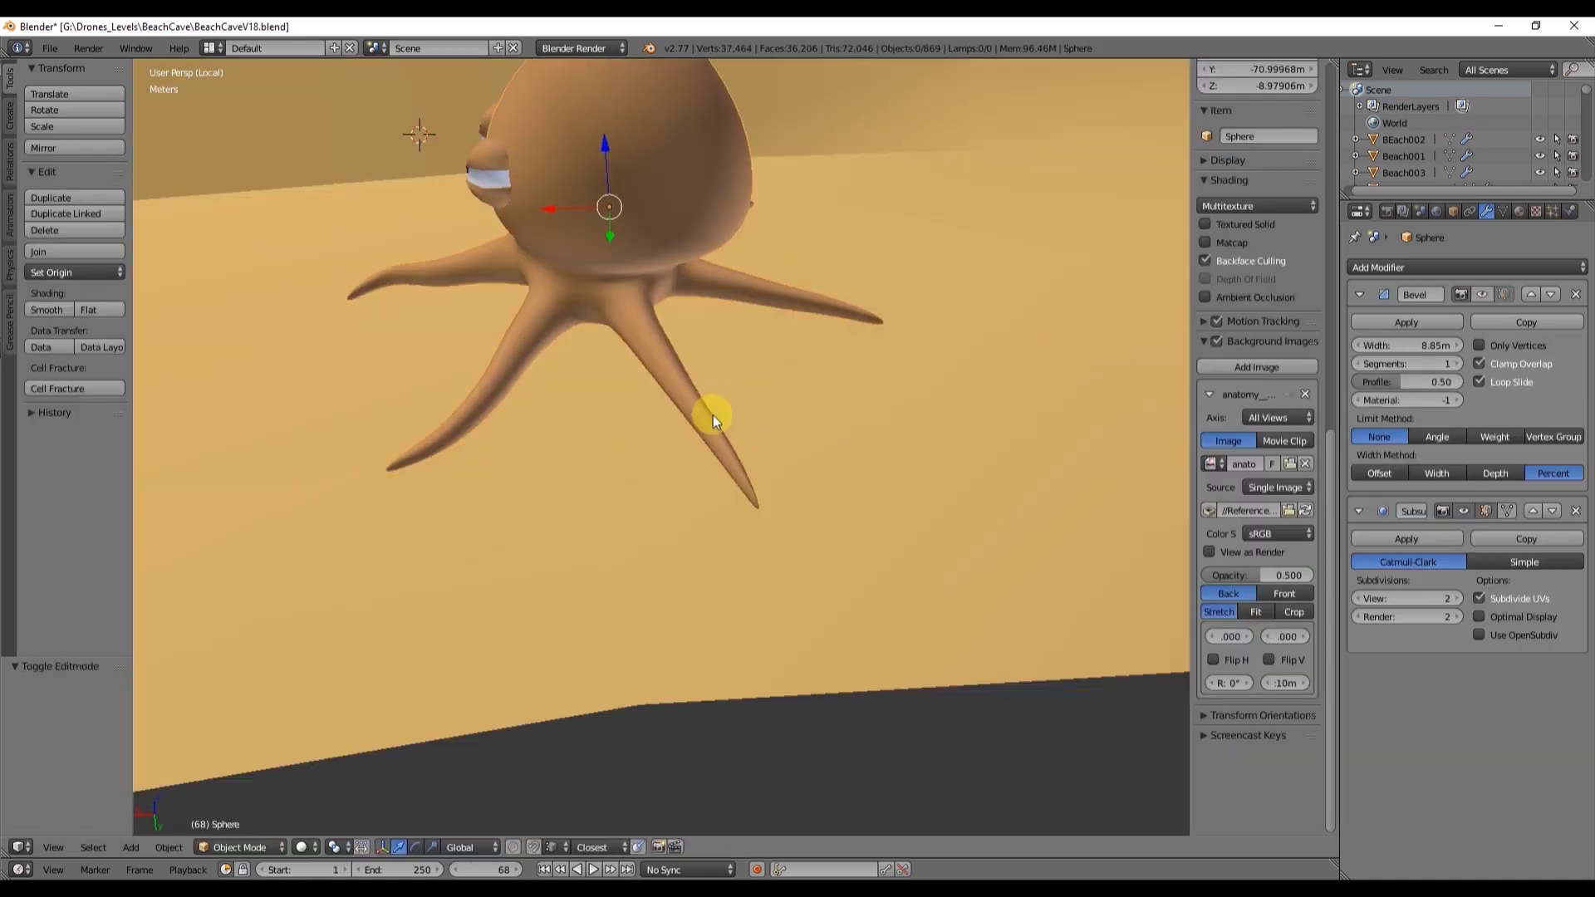